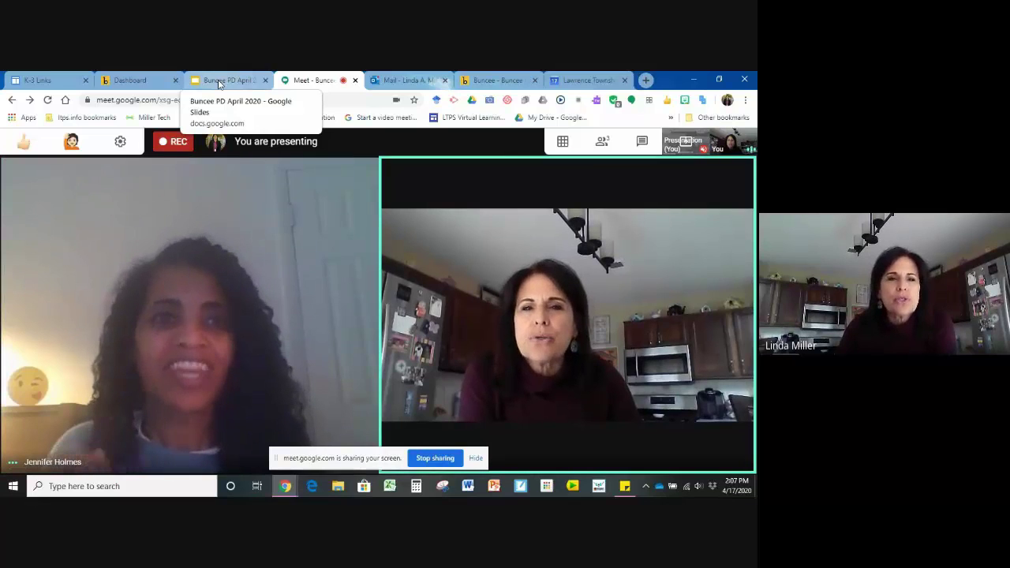
Step: Show the Agenda slide of the Buncee PD April 2020 Google Slides presentation and return to the Google Meet call
{"action": "left_click", "coordinate": [220, 81]}
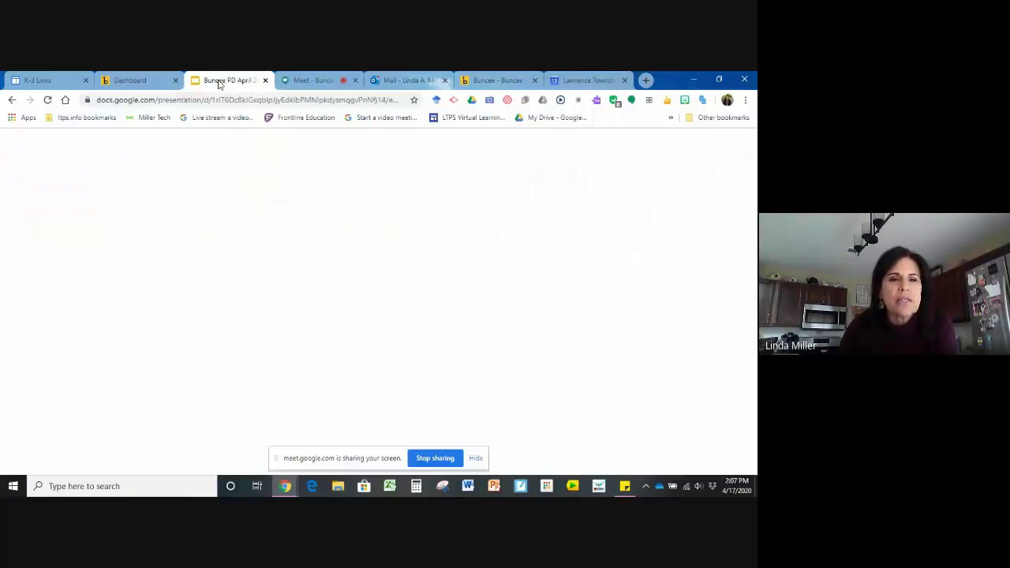
{"action": "left_click", "coordinate": [61, 282]}
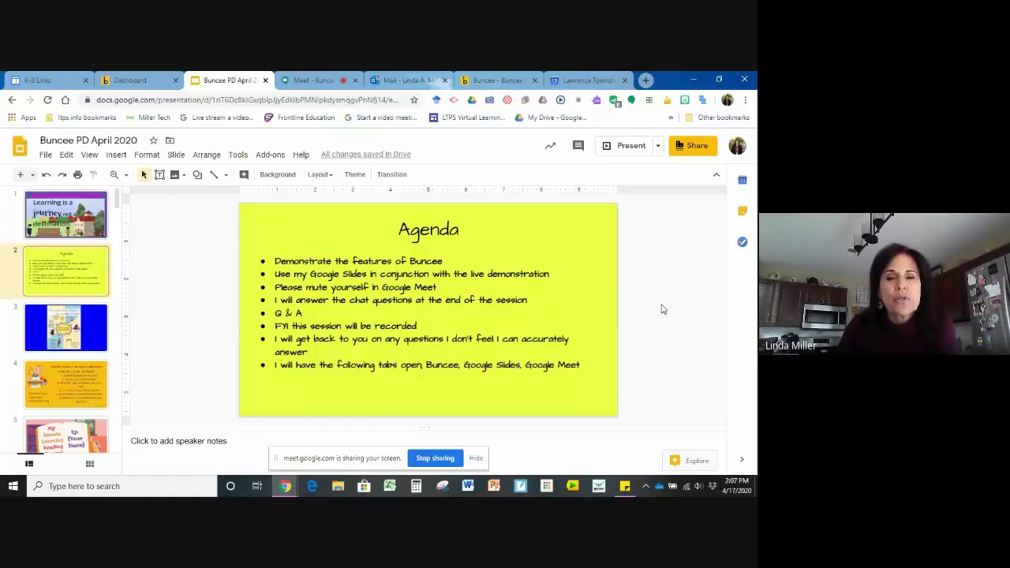
{"action": "left_click", "coordinate": [304, 82]}
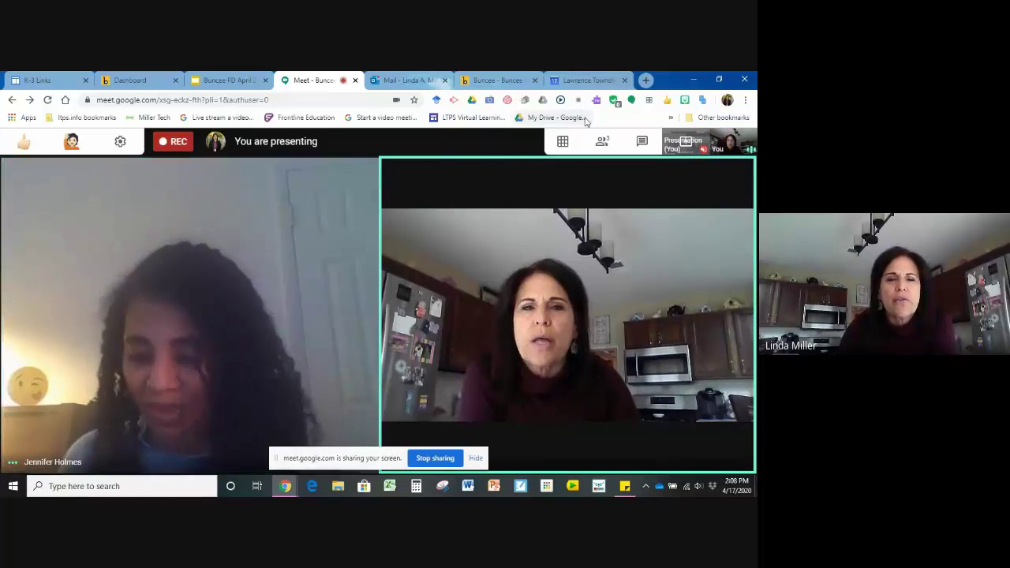
Step: Open Buncee from the K-3 Links site and return to the Google Meet call
{"action": "left_click", "coordinate": [29, 80]}
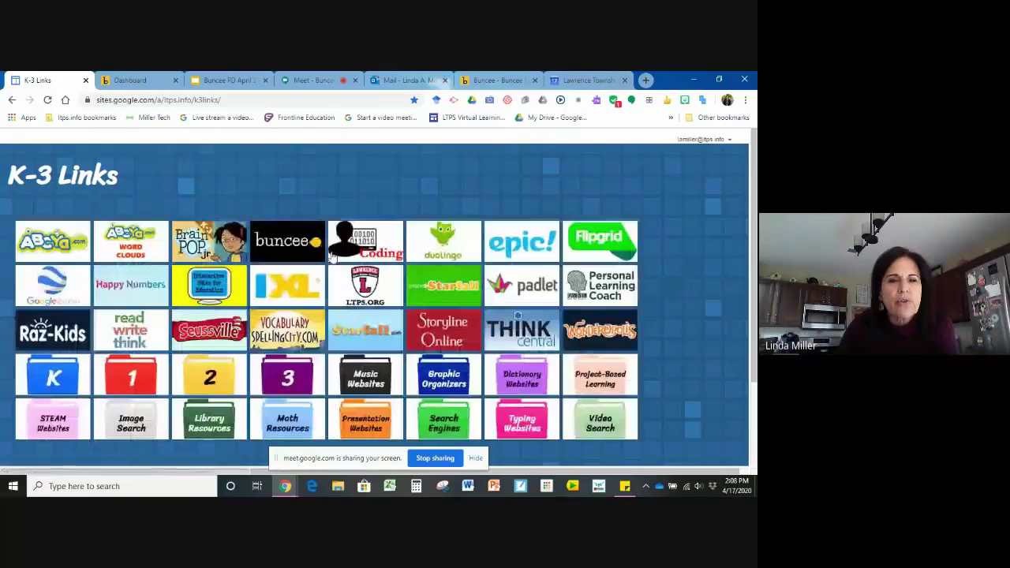
{"action": "left_click", "coordinate": [280, 244]}
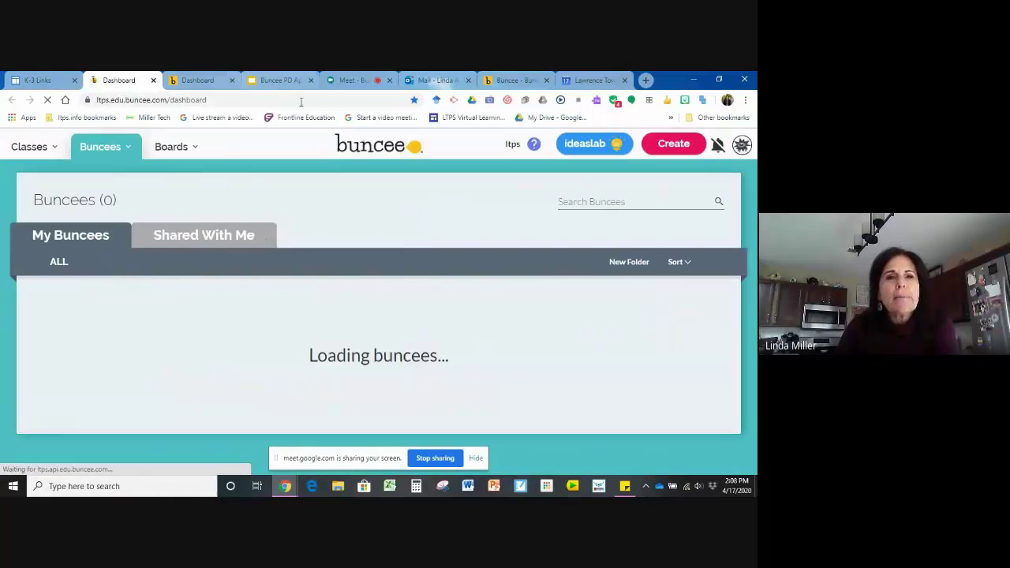
{"action": "left_click", "coordinate": [355, 82]}
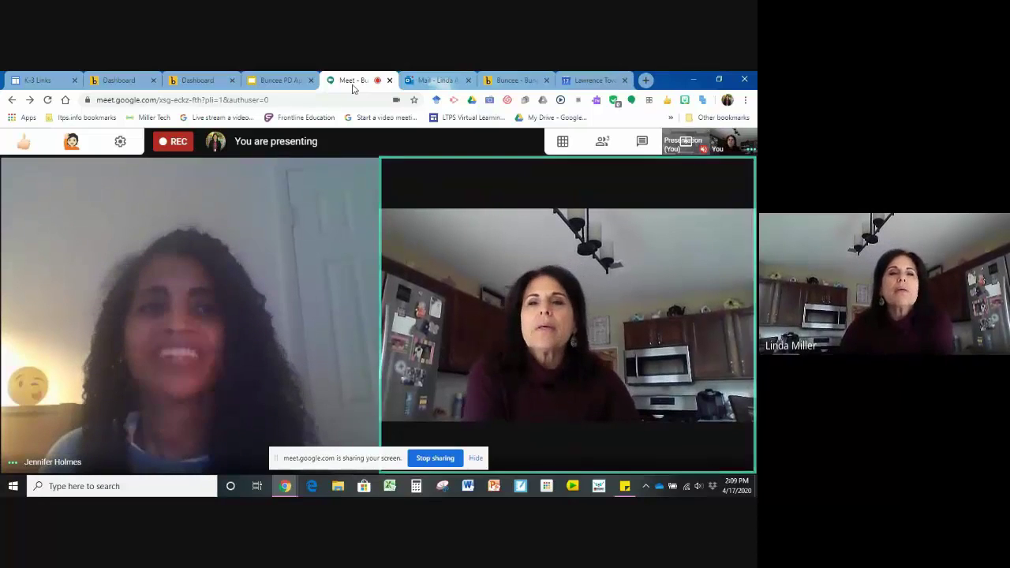
Step: Present the "You are not stuck at home" slide full screen in Google Slides and return to the Google Meet call
{"action": "left_click", "coordinate": [277, 80]}
{"action": "left_click", "coordinate": [79, 337]}
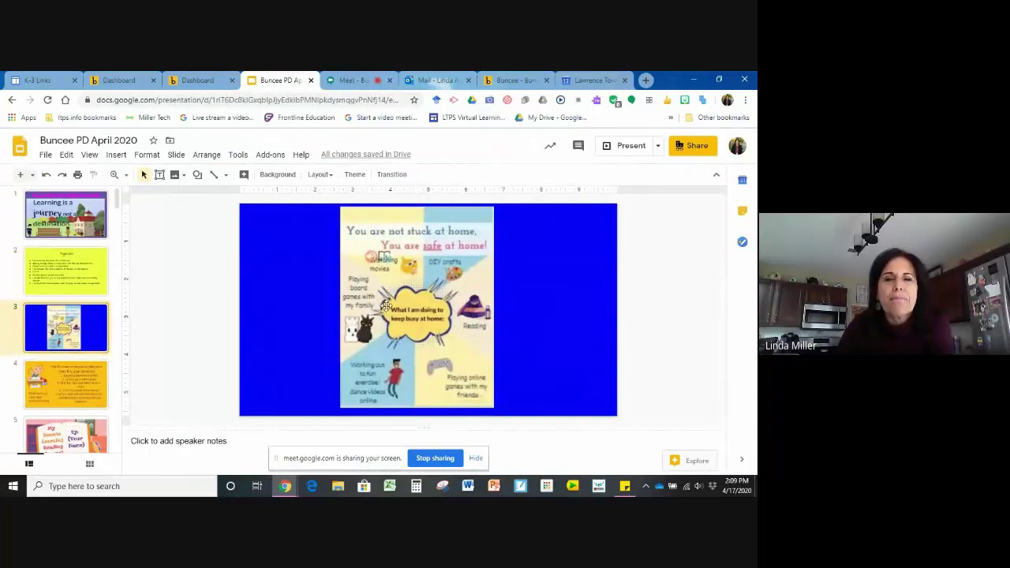
{"action": "left_click", "coordinate": [632, 148]}
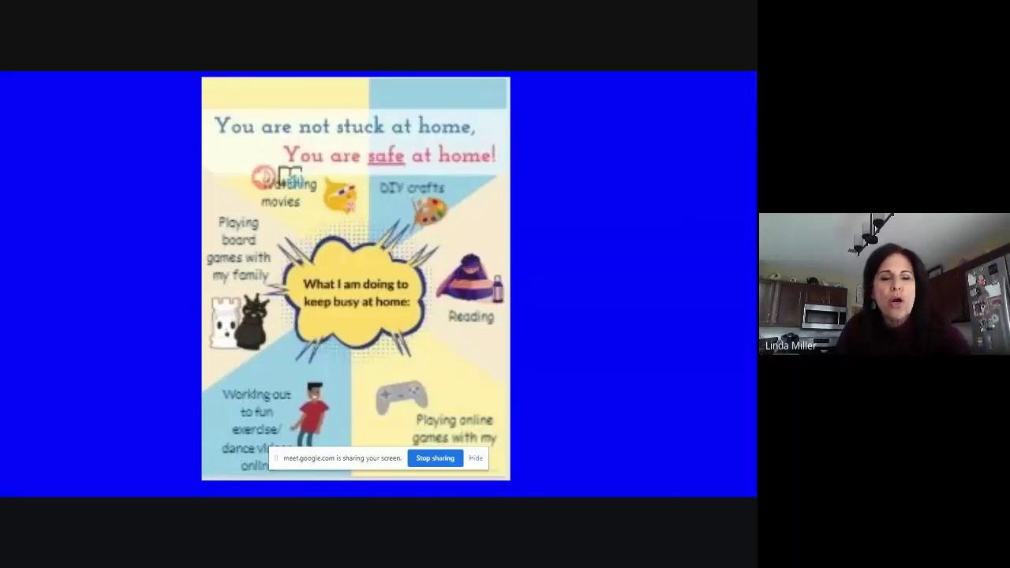
{"action": "key", "text": "Escape"}
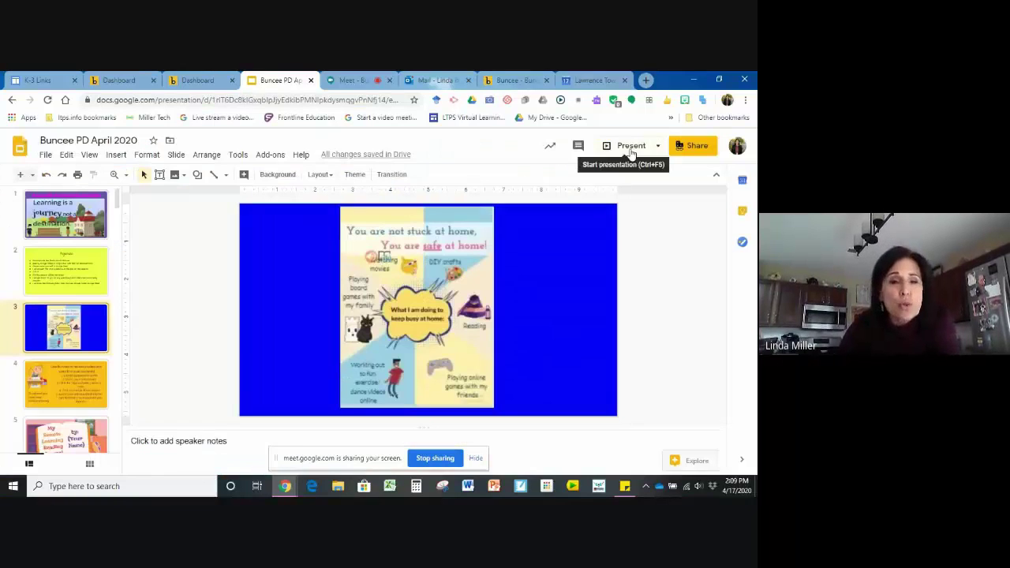
{"action": "left_click", "coordinate": [351, 80]}
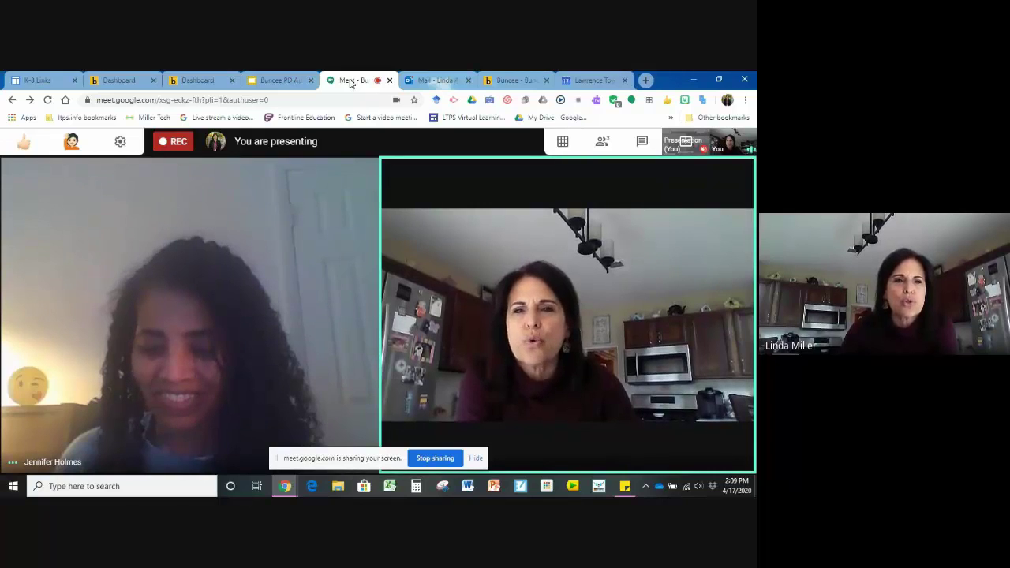
Step: Show the Google Slides page on using Buncee to record a video for students and return to the Google Meet call
{"action": "left_click", "coordinate": [291, 81]}
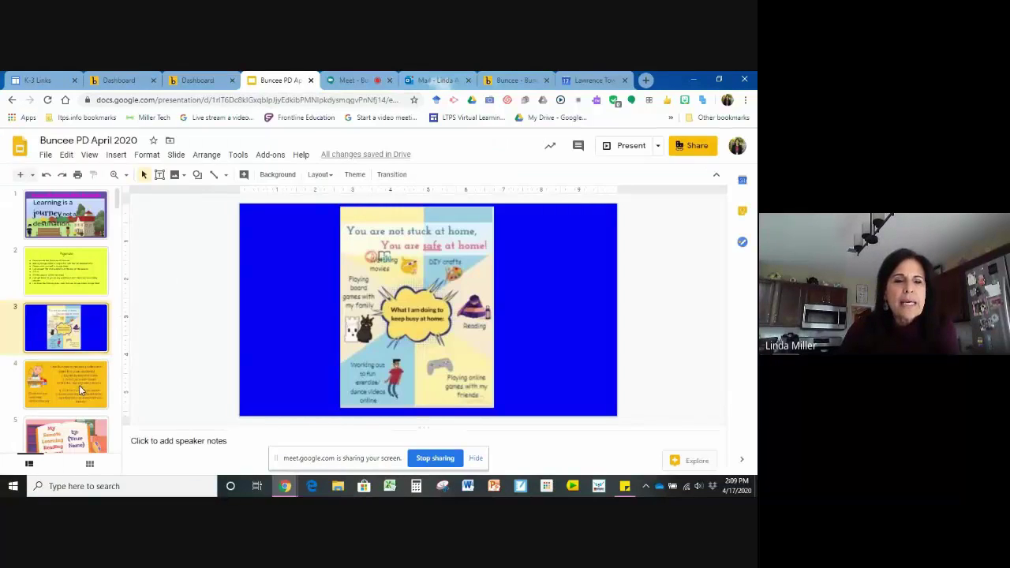
{"action": "left_click", "coordinate": [74, 389]}
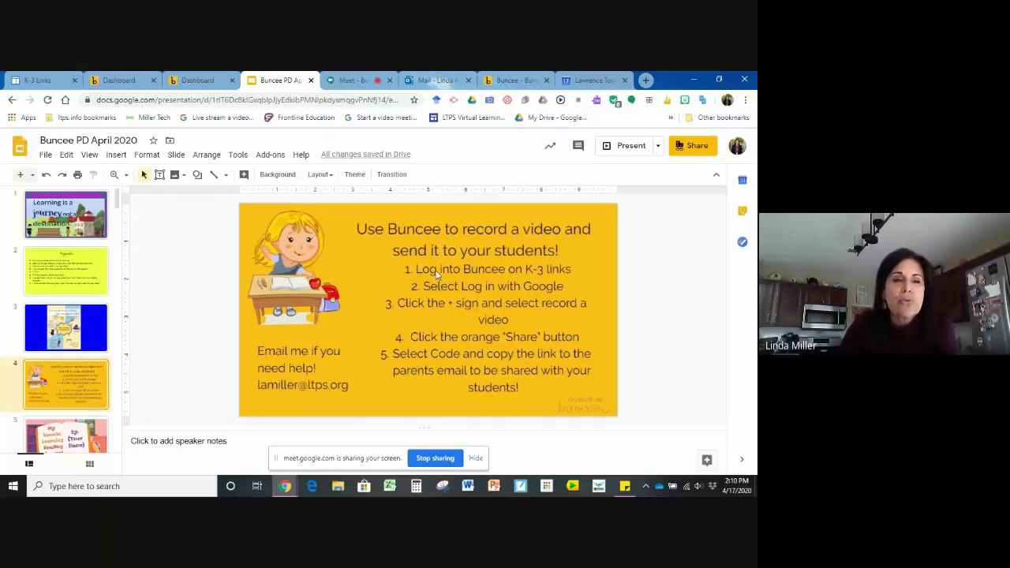
{"action": "scroll", "coordinate": [119, 205], "scroll_direction": "down", "scroll_amount": 2}
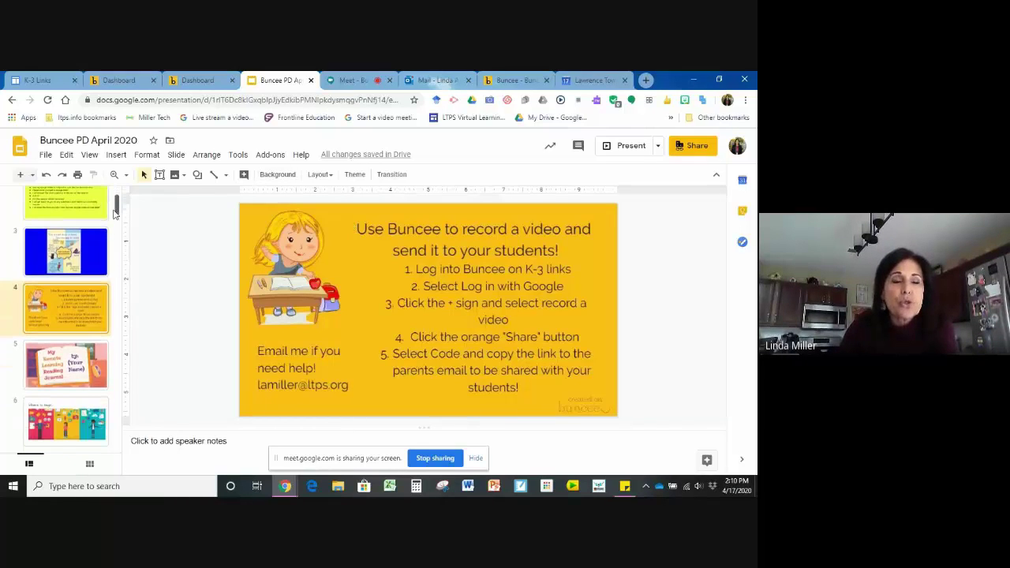
{"action": "left_click", "coordinate": [344, 82]}
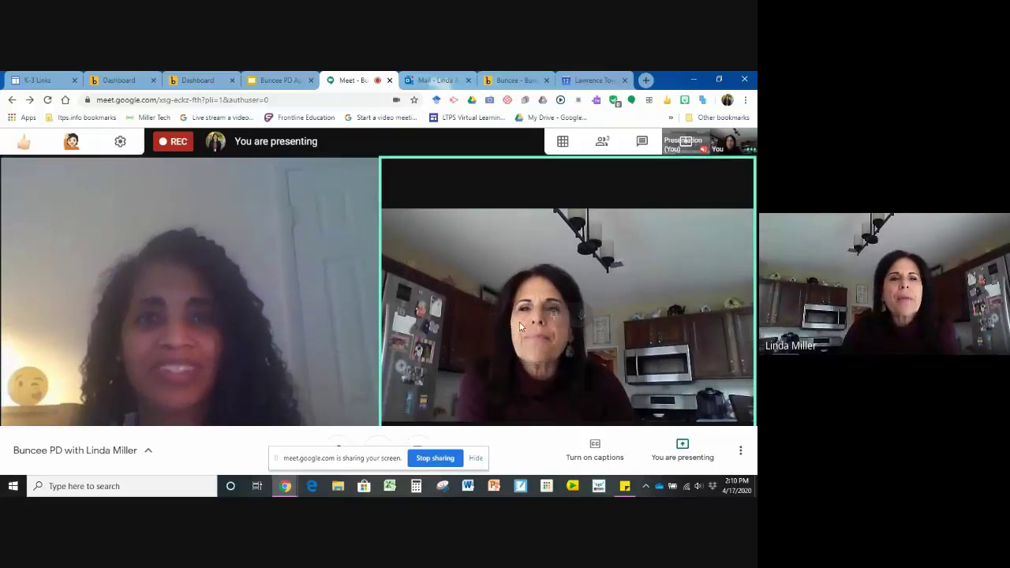
Step: Create a new Buncee on Buncee 3.0 from the dashboard and look through its newly added templates and category list
{"action": "left_click", "coordinate": [114, 81]}
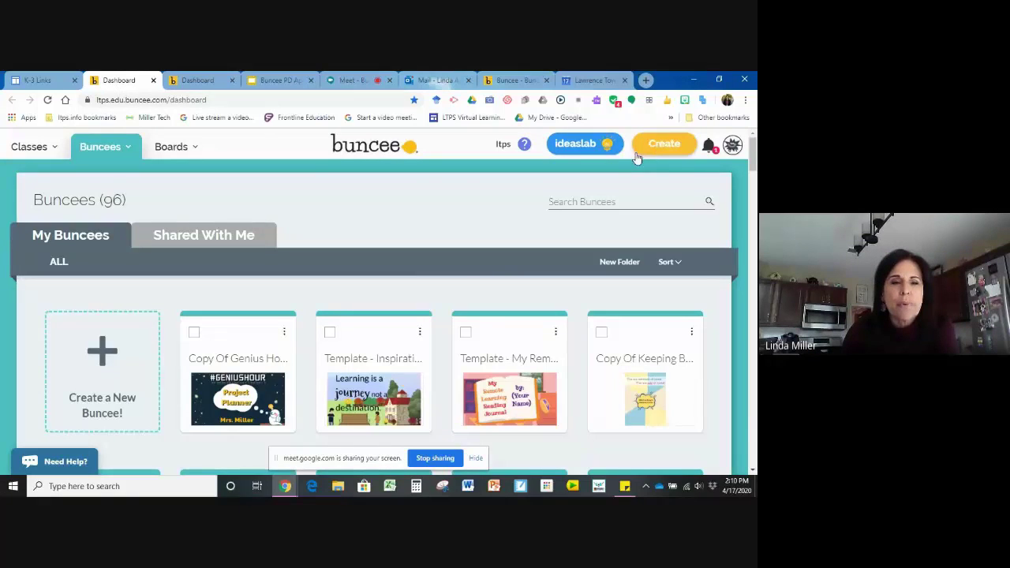
{"action": "left_click", "coordinate": [102, 355]}
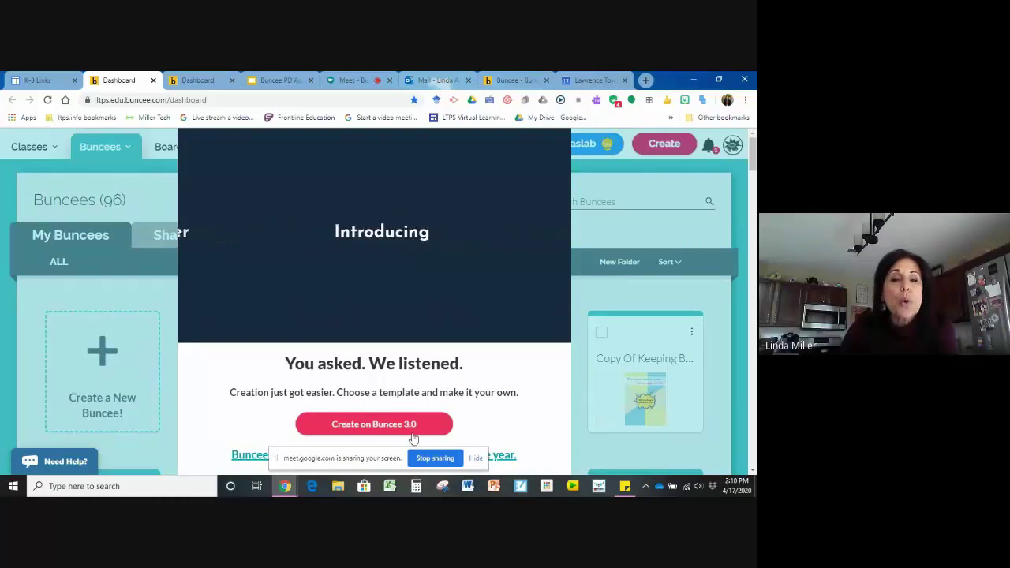
{"action": "left_click", "coordinate": [360, 426]}
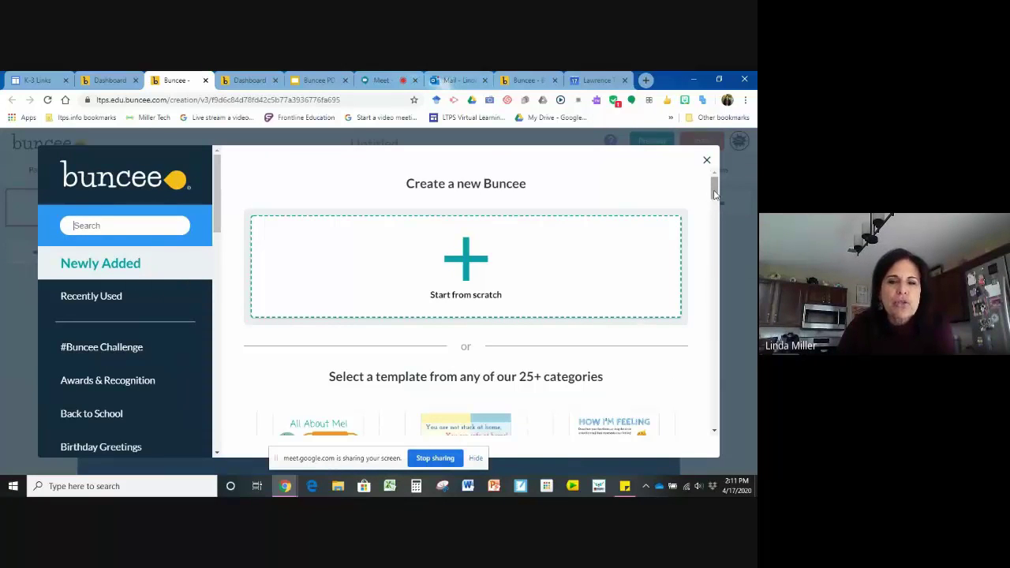
{"action": "left_click_drag", "start_coordinate": [714, 203], "coordinate": [706, 288]}
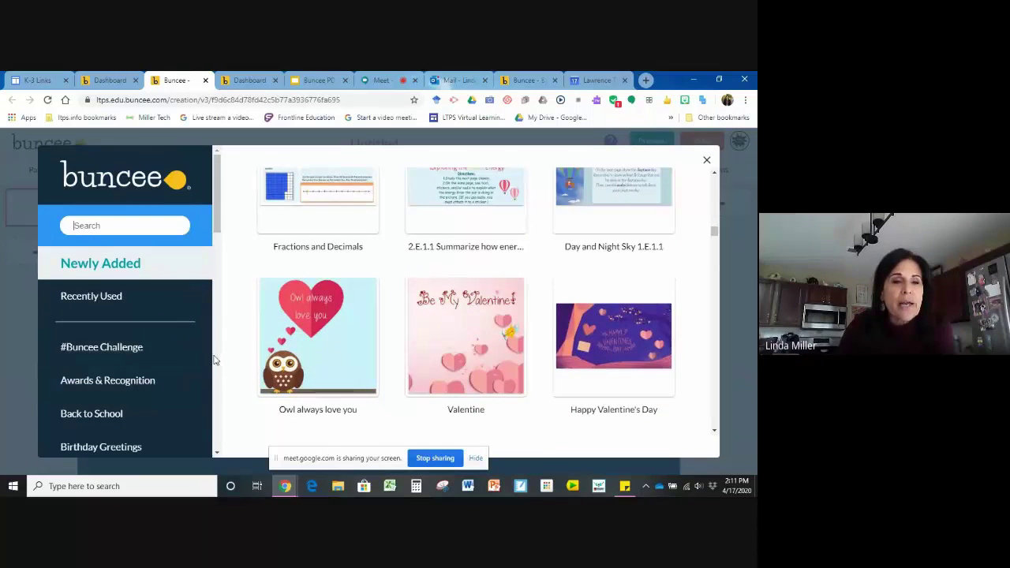
{"action": "left_click_drag", "start_coordinate": [218, 227], "coordinate": [224, 304]}
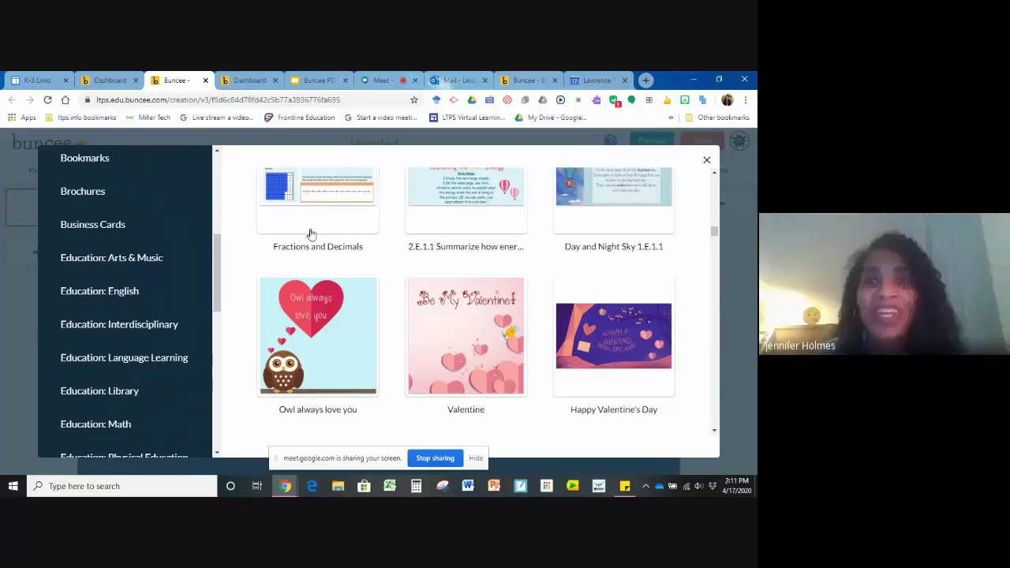
Step: Check the Google Meet call and close the Buncee dashboard page next to the new Buncee
{"action": "left_click", "coordinate": [374, 81]}
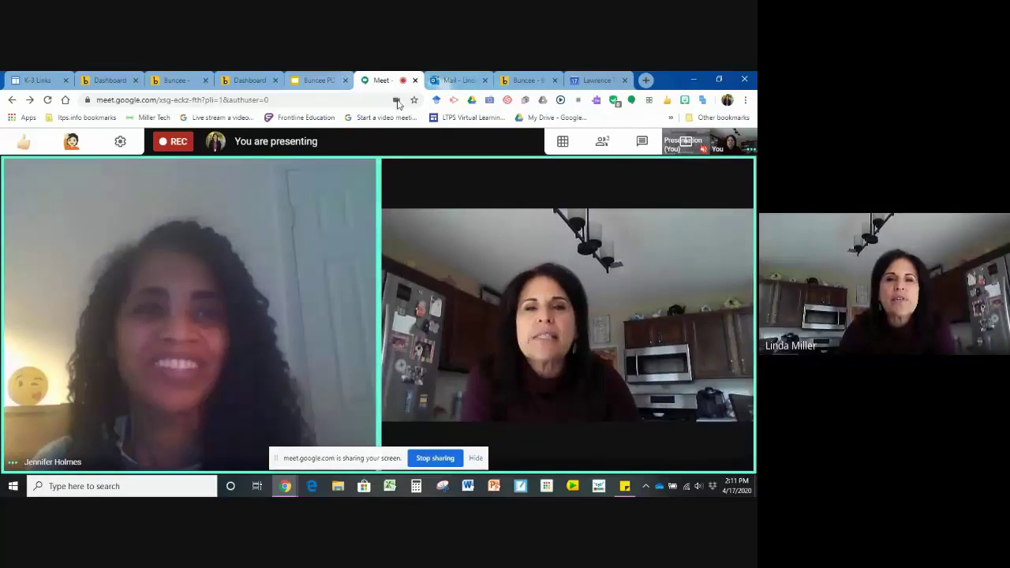
{"action": "left_click", "coordinate": [109, 81]}
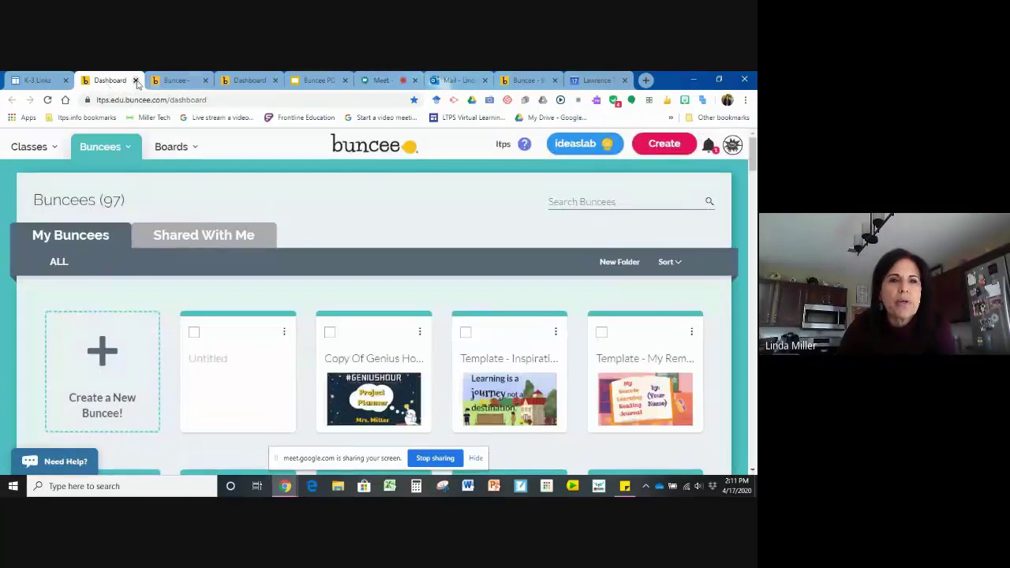
{"action": "left_click", "coordinate": [136, 82]}
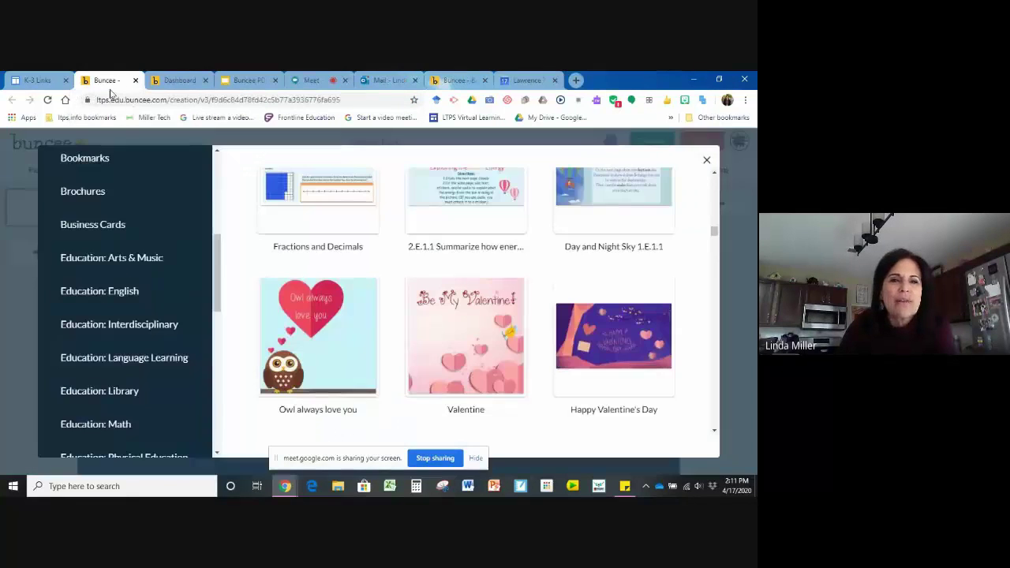
Step: Show the templates of the Education: Interdisciplinary category for the new Buncee
{"action": "left_click_drag", "start_coordinate": [219, 255], "coordinate": [219, 269]}
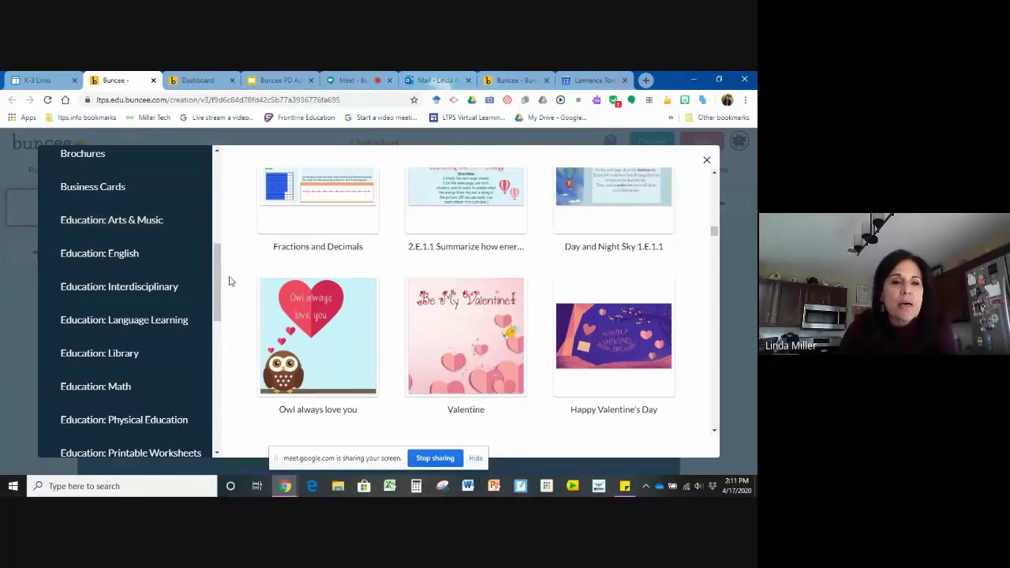
{"action": "mouse_move", "coordinate": [219, 279]}
{"action": "left_mouse_down"}
{"action": "mouse_move", "coordinate": [223, 329]}
{"action": "mouse_move", "coordinate": [223, 287]}
{"action": "left_mouse_up"}
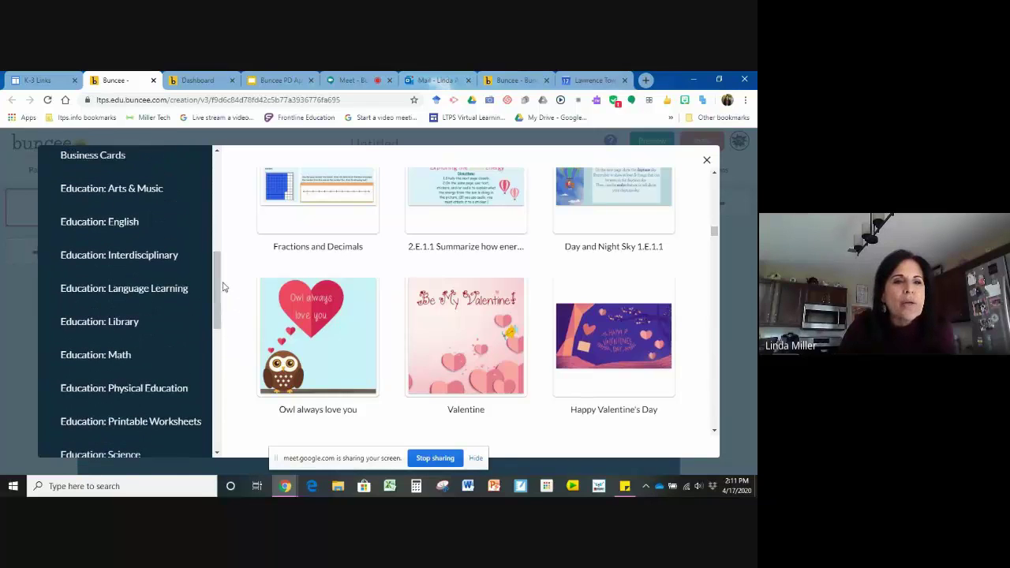
{"action": "left_click", "coordinate": [145, 265]}
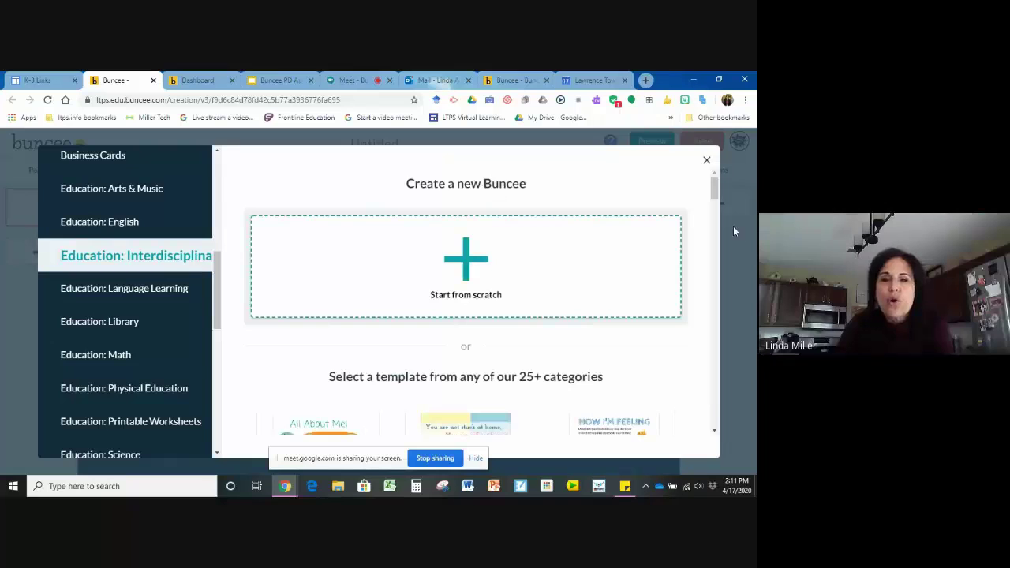
Step: Examine the Education: Interdisciplinary templates, from All About Me through the calendars and agendas to Design Your Own Classroom
{"action": "mouse_move", "coordinate": [715, 189]}
{"action": "left_mouse_down"}
{"action": "mouse_move", "coordinate": [715, 226]}
{"action": "mouse_move", "coordinate": [709, 204]}
{"action": "left_mouse_up"}
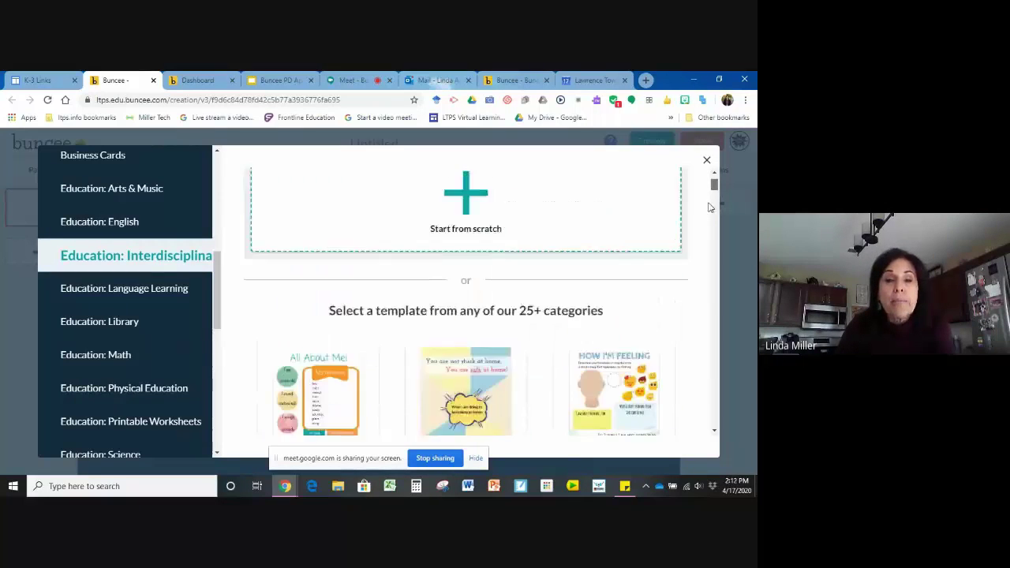
{"action": "scroll", "coordinate": [708, 207], "scroll_direction": "up", "scroll_amount": 1}
{"action": "scroll", "coordinate": [710, 214], "scroll_direction": "down", "scroll_amount": 3}
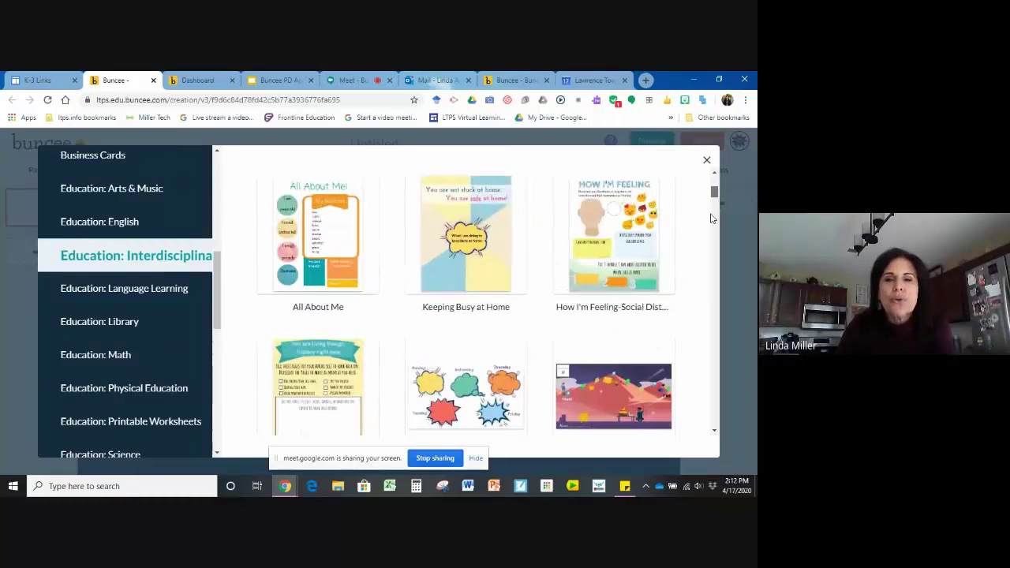
{"action": "scroll", "coordinate": [712, 221], "scroll_direction": "down", "scroll_amount": 1}
{"action": "scroll", "coordinate": [712, 223], "scroll_direction": "up", "scroll_amount": 1}
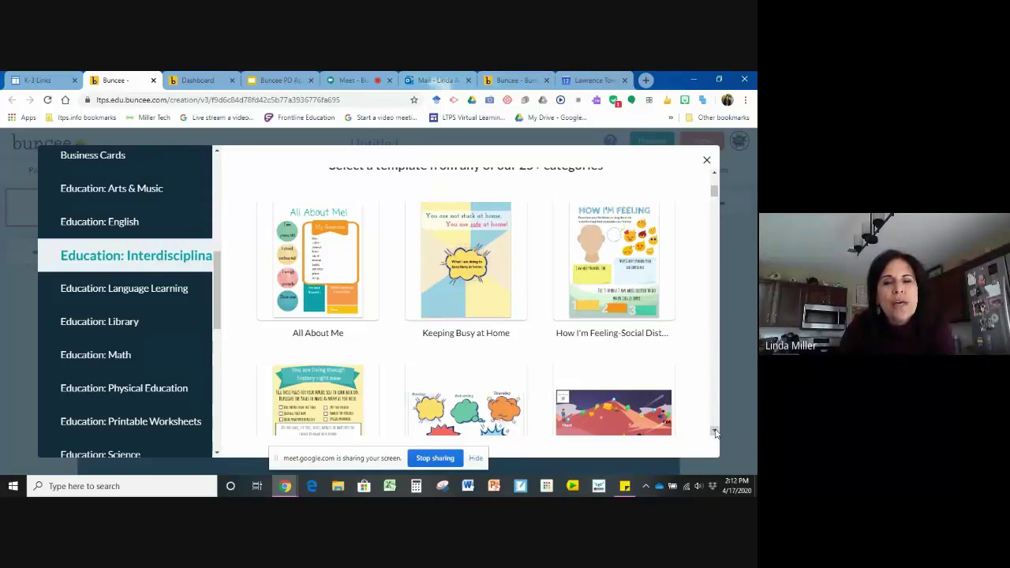
{"action": "mouse_move", "coordinate": [717, 196]}
{"action": "left_mouse_down"}
{"action": "mouse_move", "coordinate": [716, 185]}
{"action": "mouse_move", "coordinate": [720, 209]}
{"action": "left_mouse_up"}
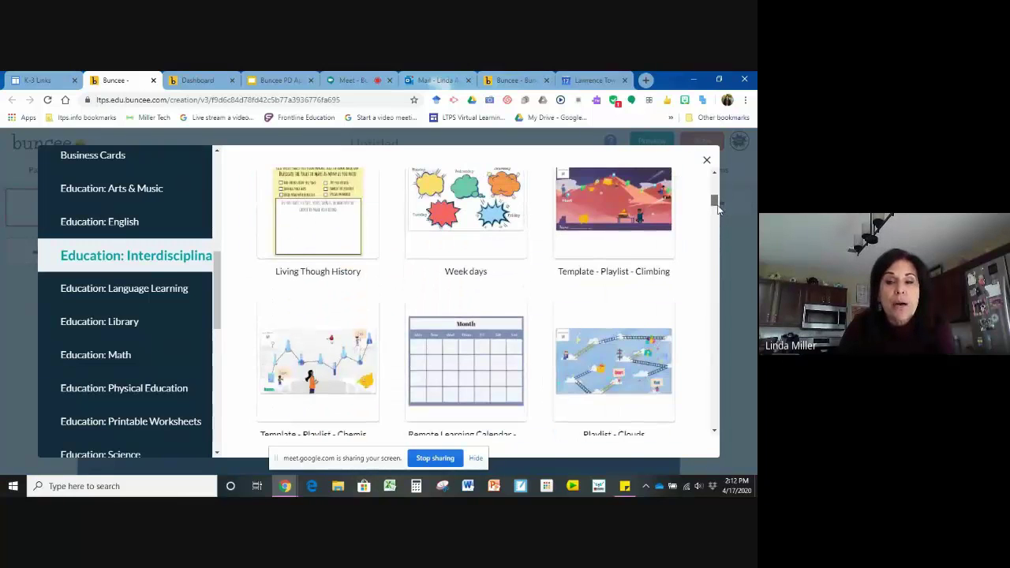
{"action": "scroll", "coordinate": [718, 209], "scroll_direction": "down", "scroll_amount": 1}
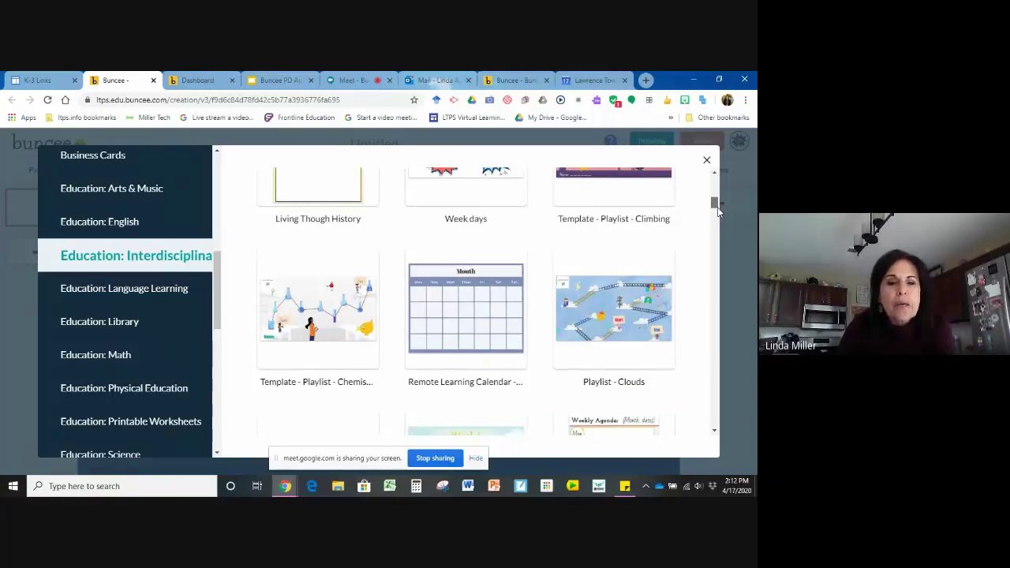
{"action": "scroll", "coordinate": [718, 210], "scroll_direction": "down", "scroll_amount": 2}
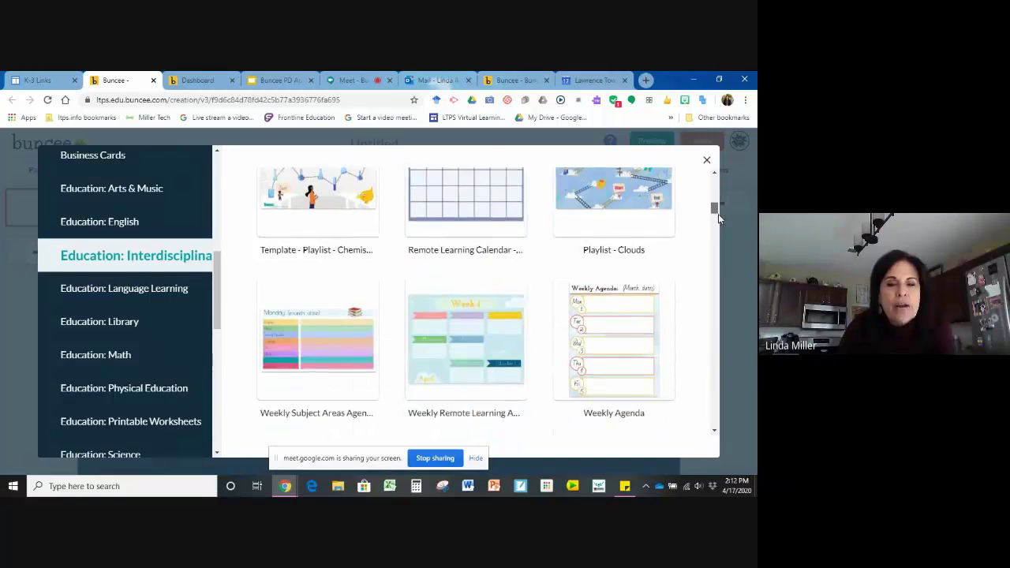
{"action": "left_click_drag", "start_coordinate": [719, 214], "coordinate": [718, 229]}
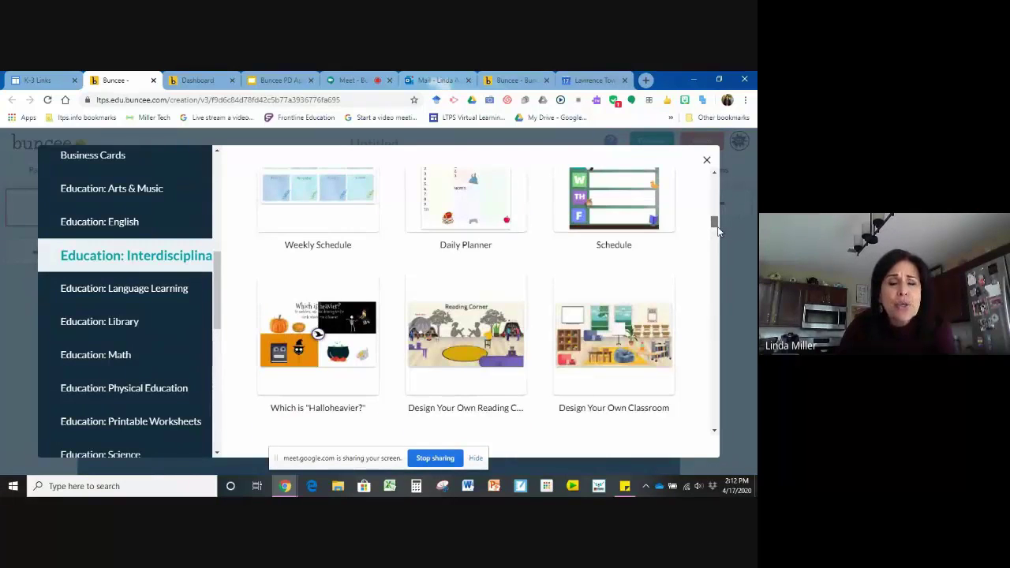
Step: Search the Buncee templates for "guidance"
{"action": "left_click_drag", "start_coordinate": [718, 230], "coordinate": [218, 279]}
{"action": "scroll", "coordinate": [218, 278], "scroll_direction": "up", "scroll_amount": 10}
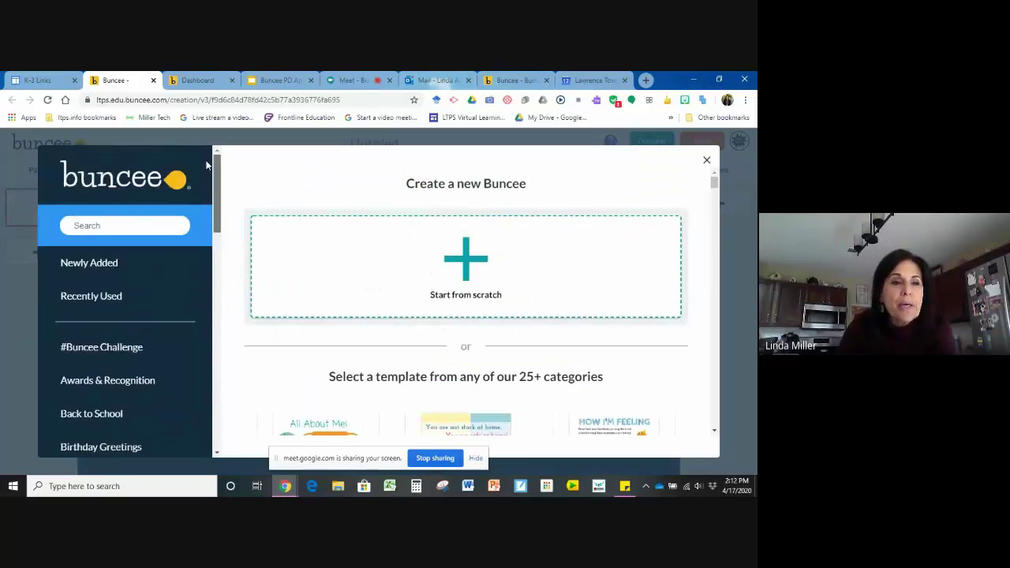
{"action": "left_click", "coordinate": [129, 224]}
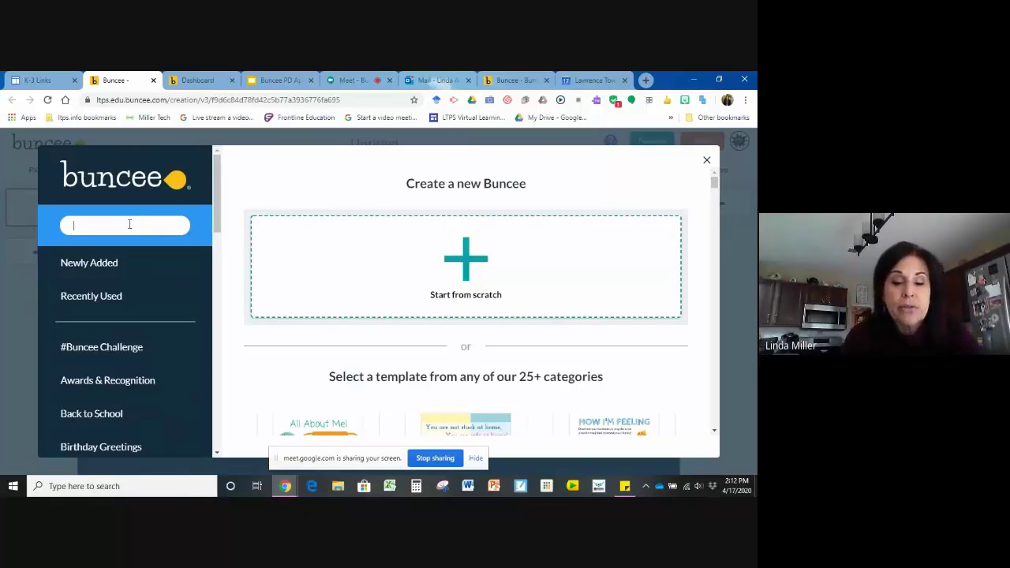
{"action": "type", "text": "guidance"}
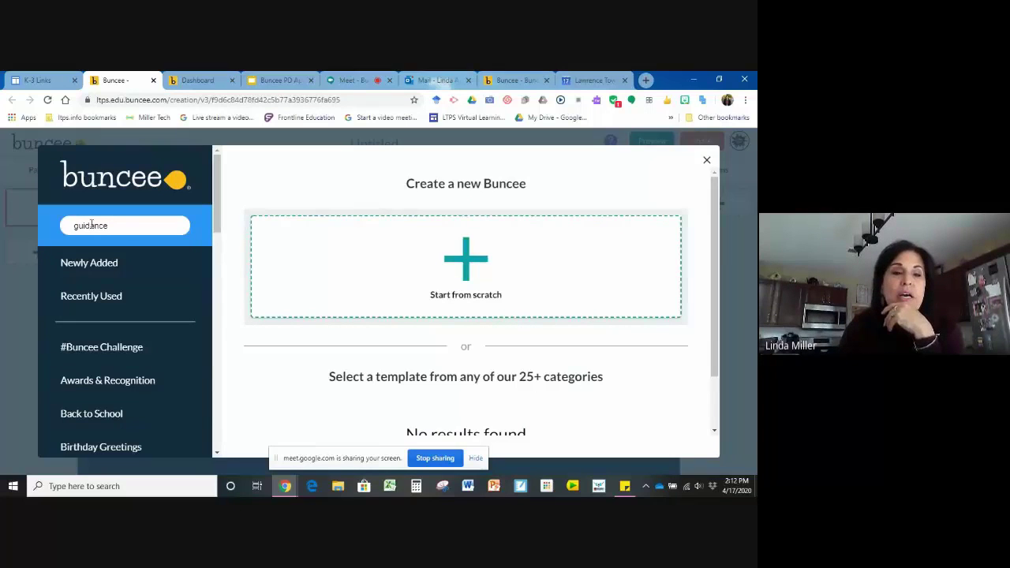
Step: Search the Buncee templates for "social and emotional learning" in place of the previous term
{"action": "double_click", "coordinate": [91, 225]}
{"action": "type", "text": "so"}
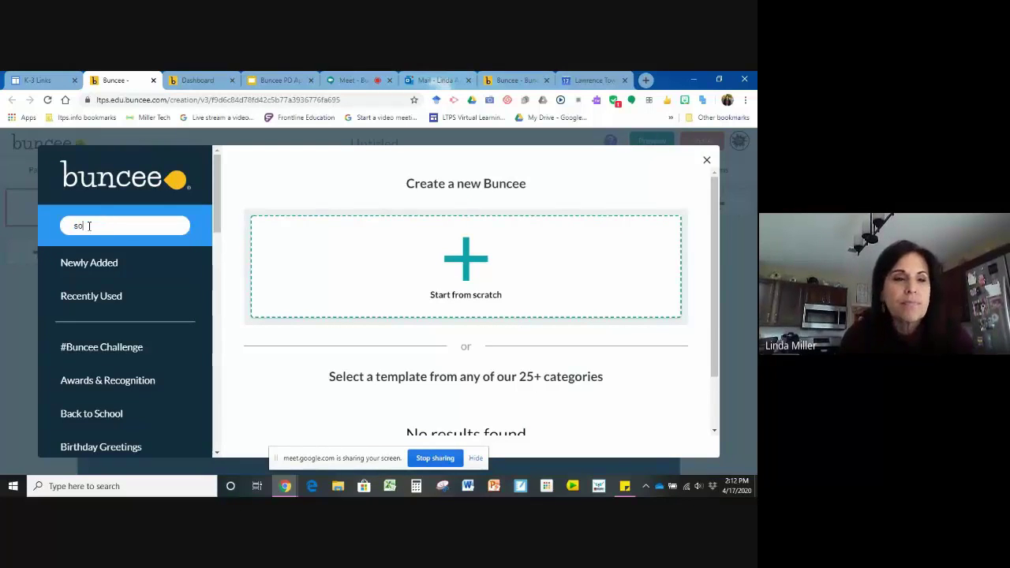
{"action": "type", "text": "cial and emotio"}
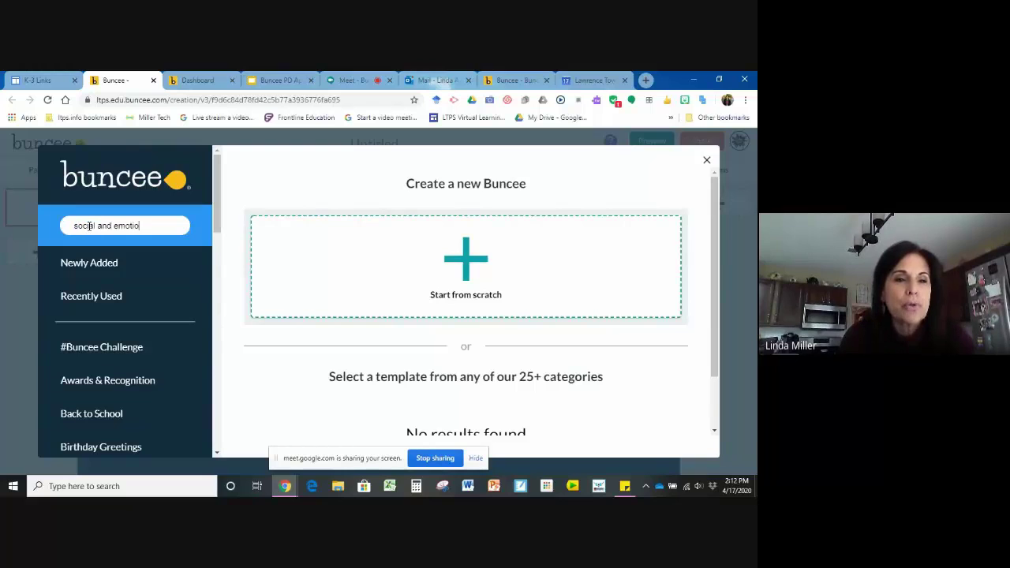
{"action": "type", "text": "nal learnin"}
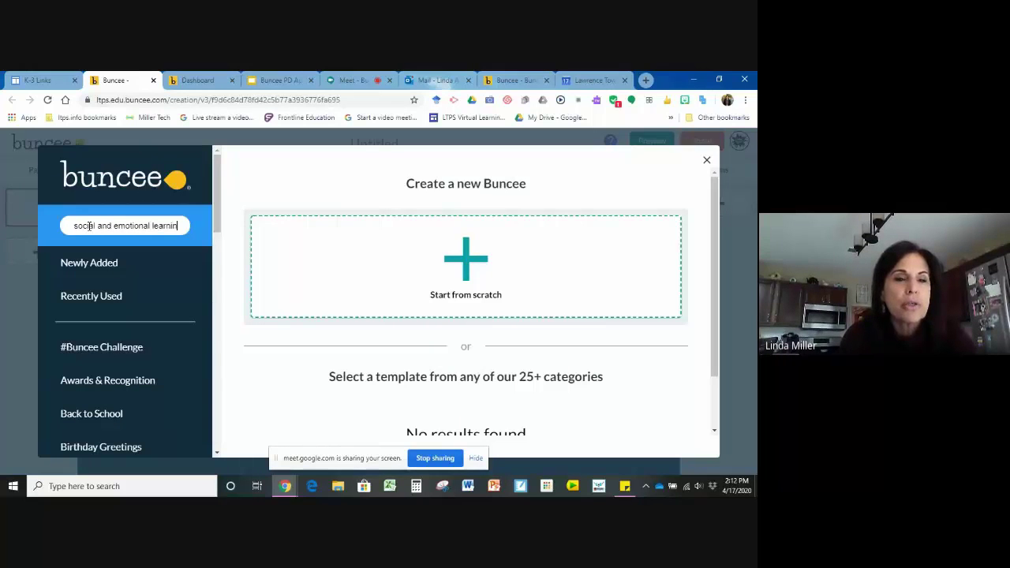
{"action": "type", "text": "g"}
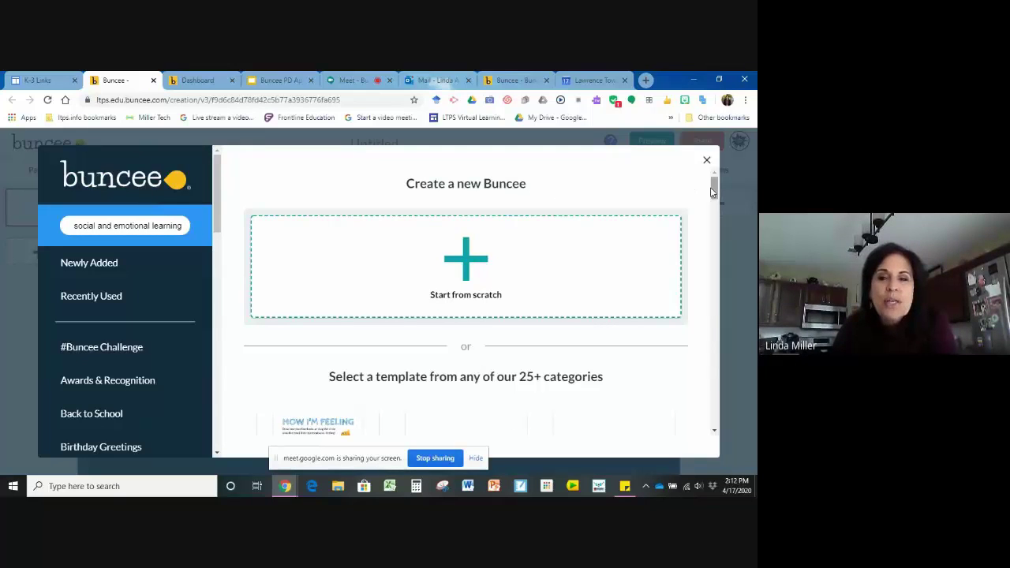
Step: Examine the templates listed for social and emotional learning, down to the Valentine's Day and Thank You cards, and close the template library
{"action": "left_click_drag", "start_coordinate": [716, 193], "coordinate": [708, 220]}
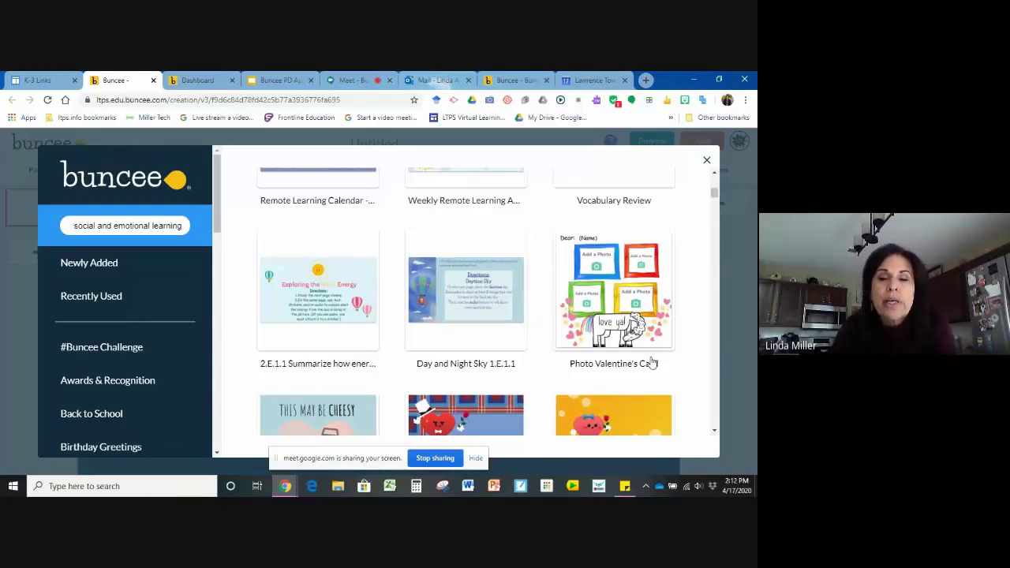
{"action": "scroll", "coordinate": [719, 206], "scroll_direction": "down", "scroll_amount": 5}
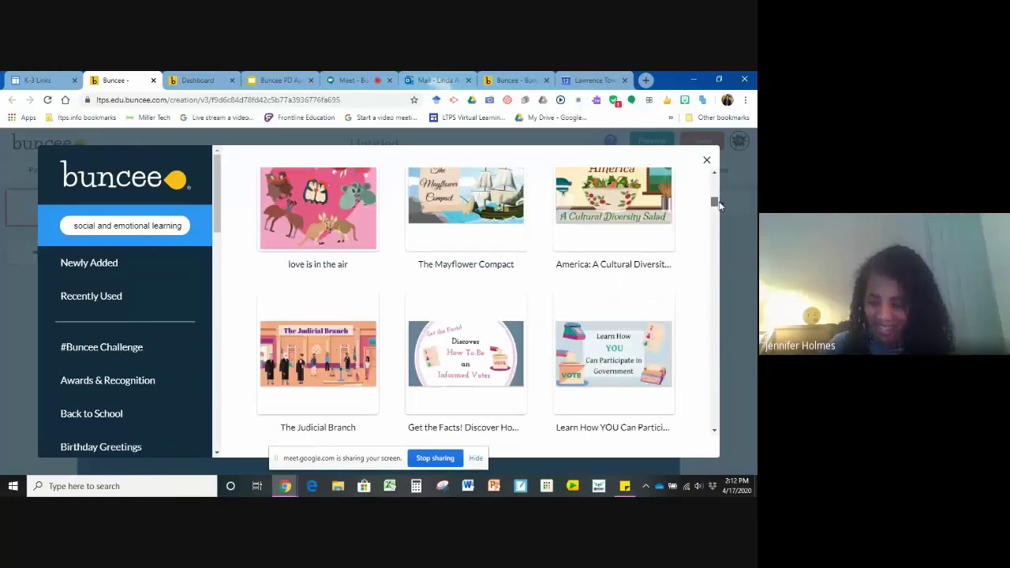
{"action": "scroll", "coordinate": [719, 206], "scroll_direction": "down", "scroll_amount": 2}
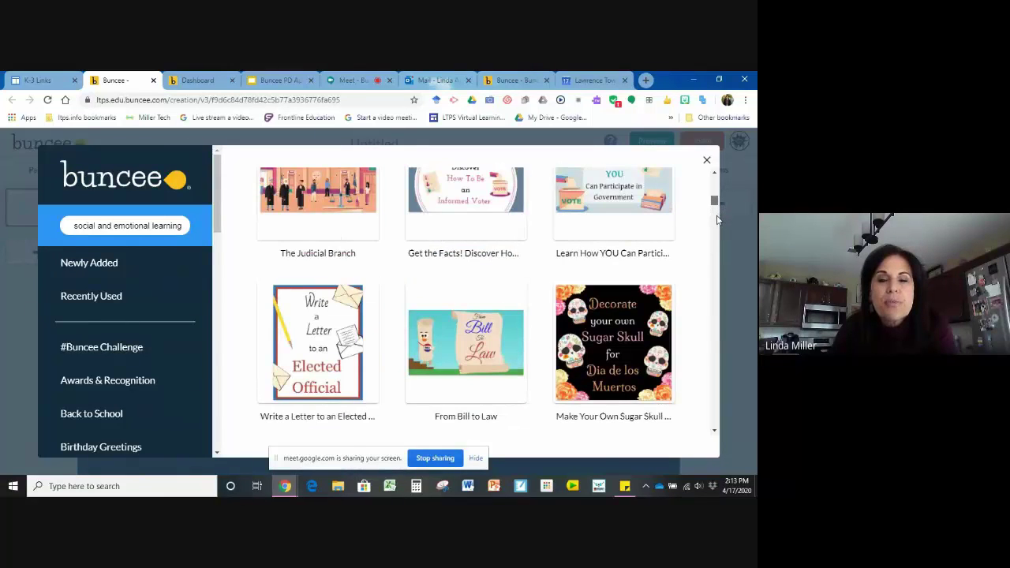
{"action": "scroll", "coordinate": [717, 220], "scroll_direction": "down", "scroll_amount": 3}
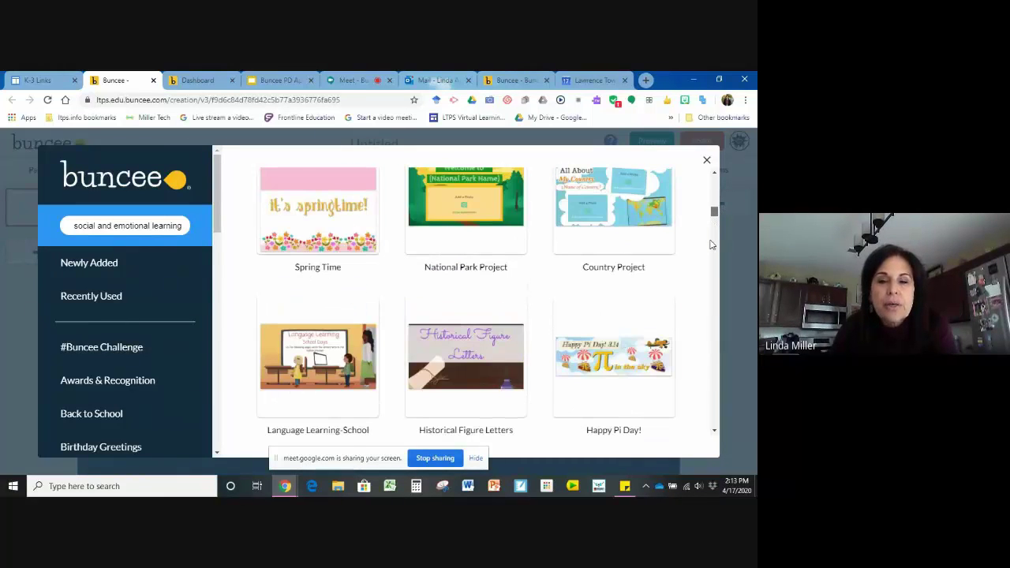
{"action": "scroll", "coordinate": [711, 244], "scroll_direction": "down", "scroll_amount": 6}
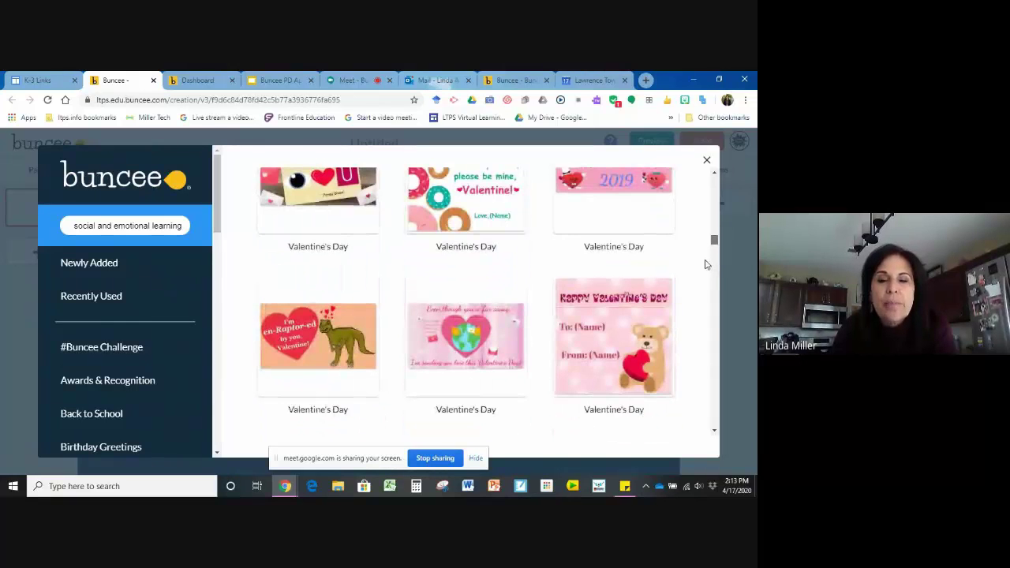
{"action": "left_click_drag", "start_coordinate": [705, 260], "coordinate": [706, 262]}
{"action": "scroll", "coordinate": [706, 267], "scroll_direction": "down", "scroll_amount": 2}
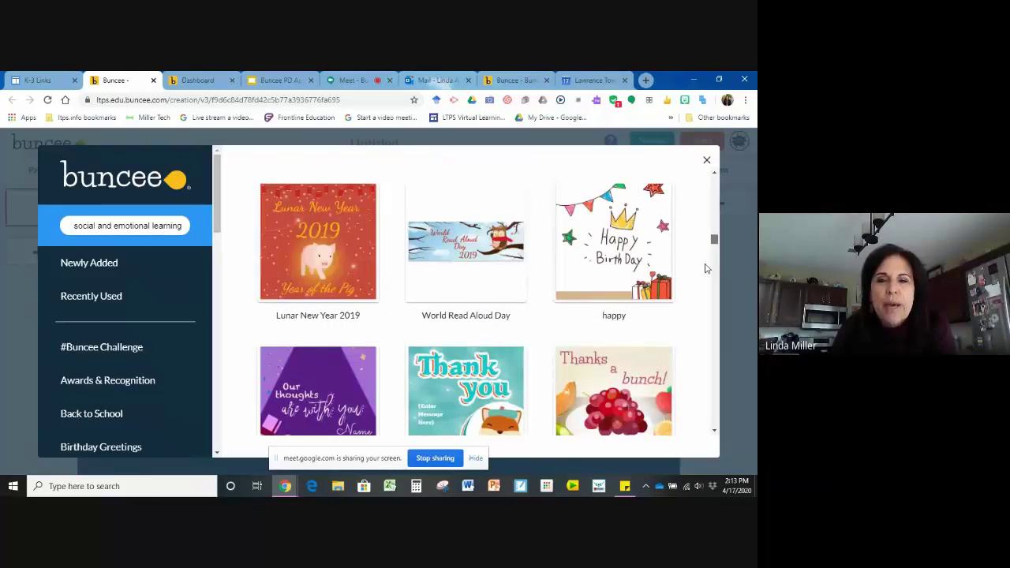
{"action": "scroll", "coordinate": [276, 324], "scroll_direction": "down", "scroll_amount": 3}
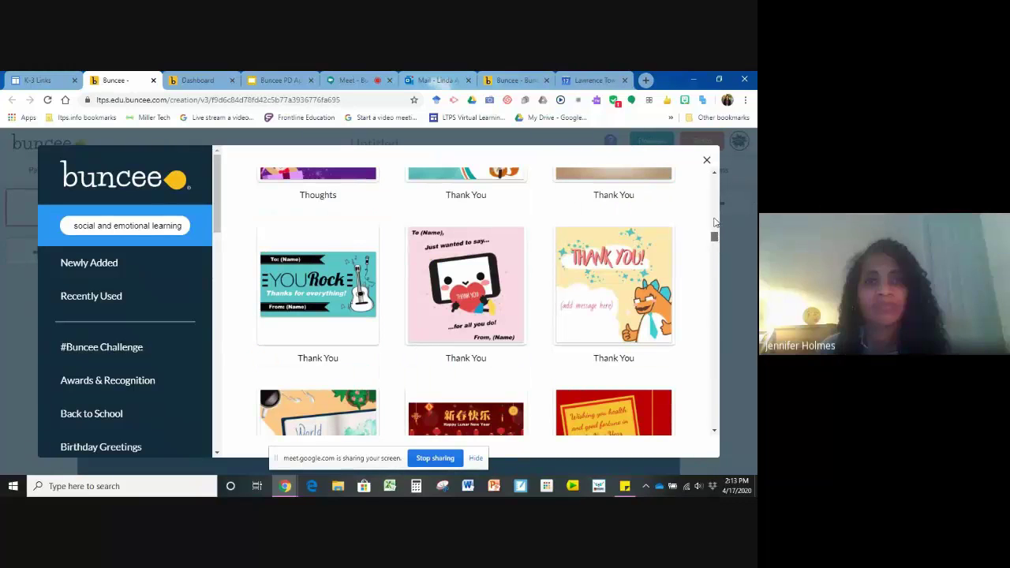
{"action": "scroll", "coordinate": [716, 190], "scroll_direction": "up", "scroll_amount": 2}
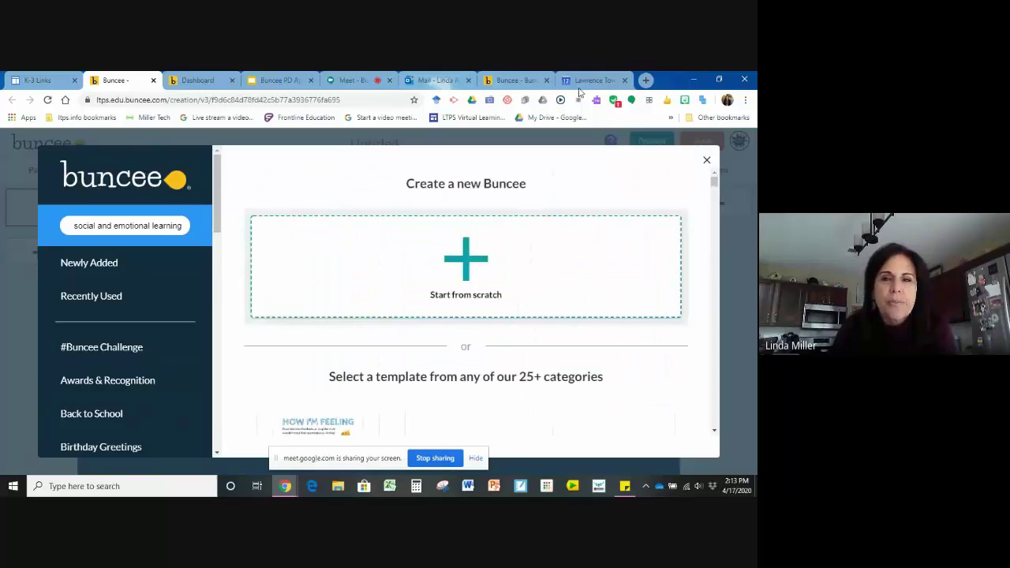
{"action": "left_click", "coordinate": [707, 161]}
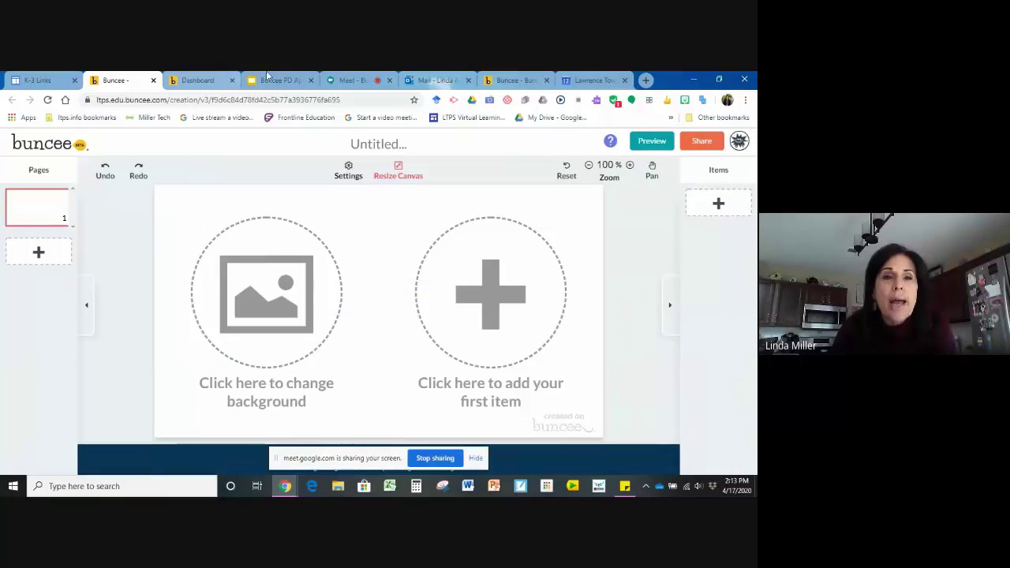
Step: Check the Google Meet call and open the Buncee Ideas Lab from the dashboard
{"action": "left_click", "coordinate": [353, 80]}
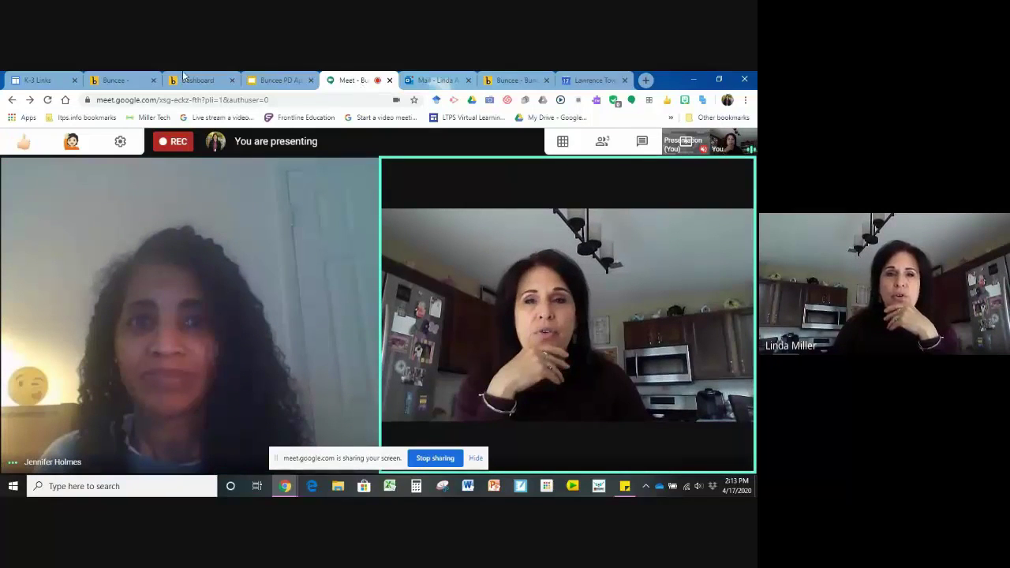
{"action": "left_click", "coordinate": [115, 82]}
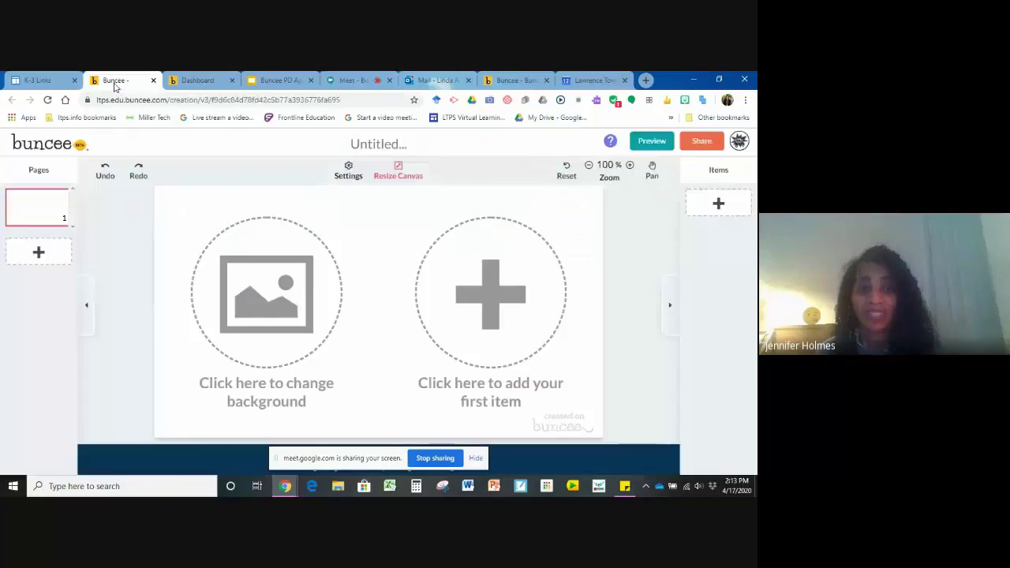
{"action": "left_click", "coordinate": [194, 82]}
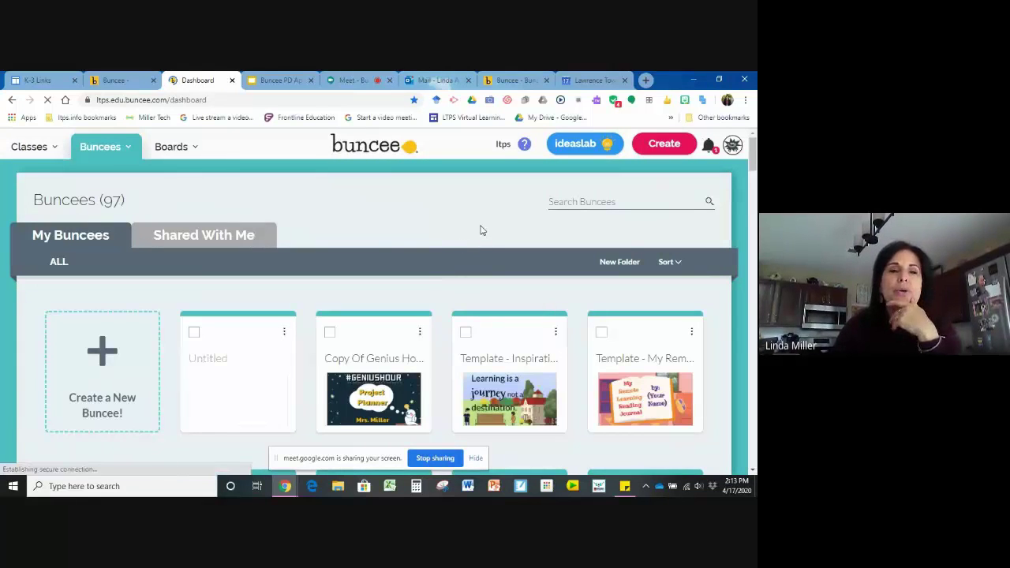
{"action": "left_click", "coordinate": [575, 145]}
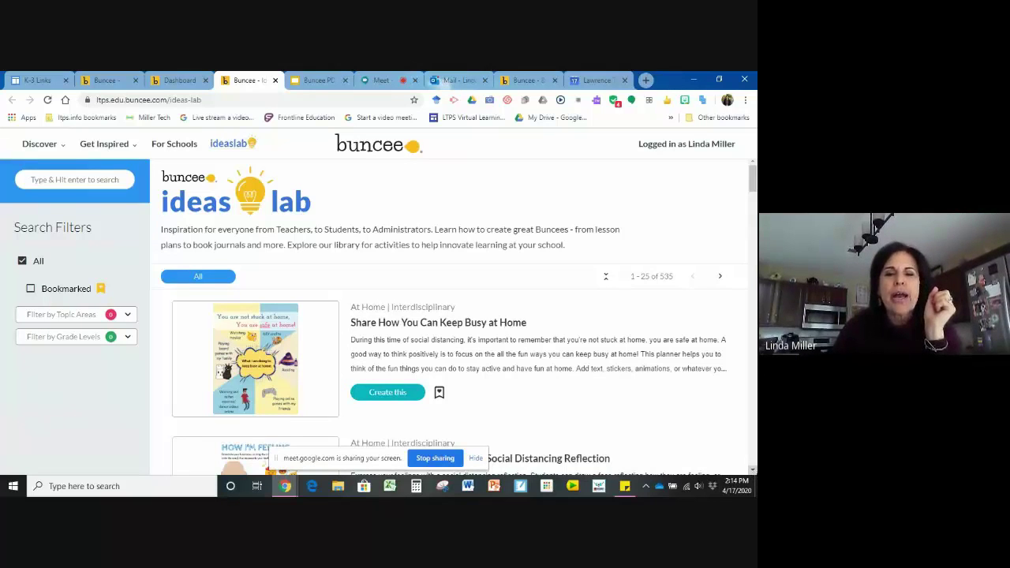
Step: Examine the Ideas Lab activities from Share How You Can Keep Busy at Home to Explore What's On Your Seder Plate
{"action": "left_click", "coordinate": [753, 472]}
{"action": "left_click", "coordinate": [753, 472]}
{"action": "left_click", "coordinate": [753, 472]}
{"action": "left_click", "coordinate": [753, 472]}
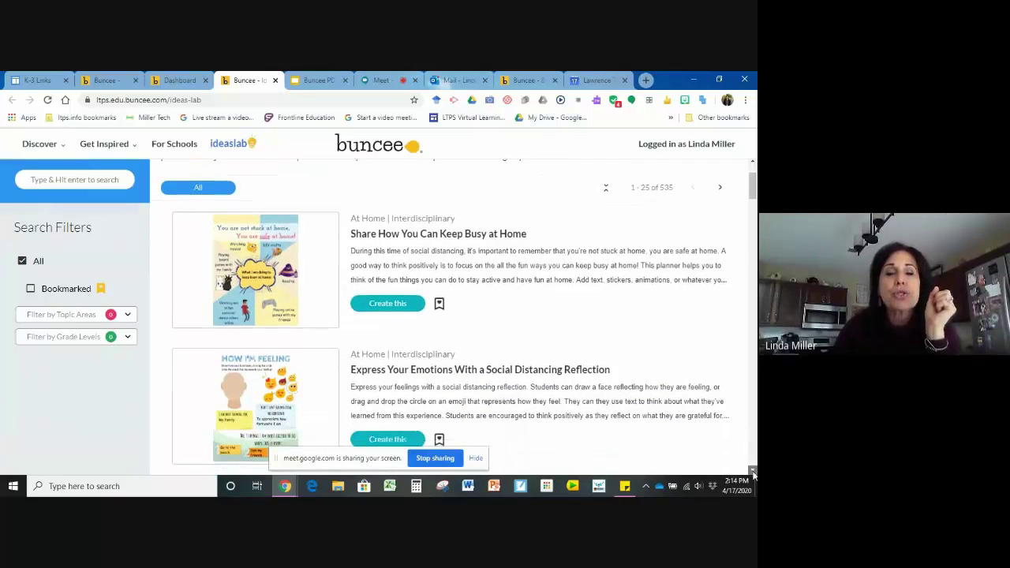
{"action": "left_click", "coordinate": [753, 472]}
{"action": "left_click", "coordinate": [753, 472]}
{"action": "left_click", "coordinate": [753, 472]}
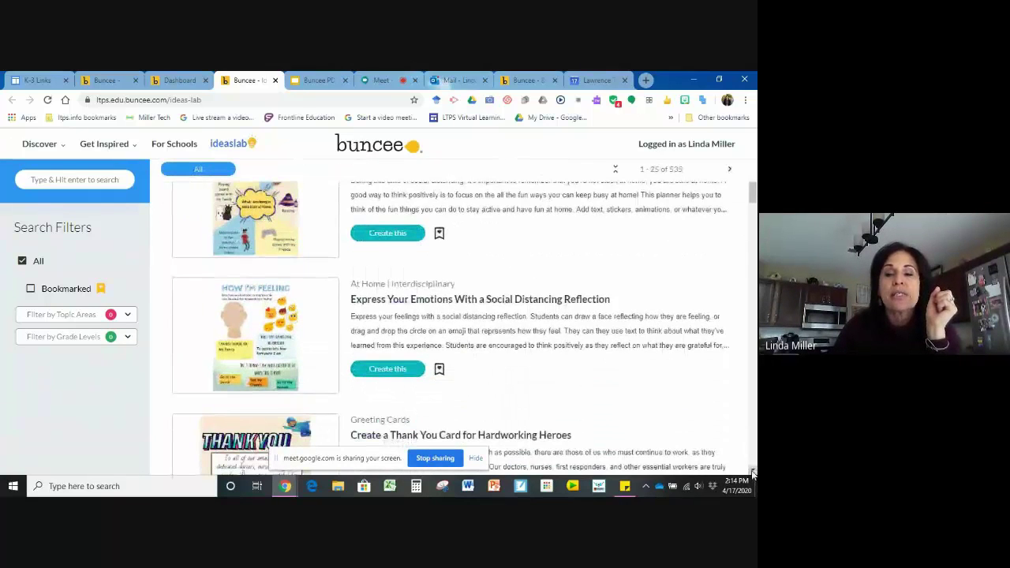
{"action": "left_click", "coordinate": [753, 472]}
{"action": "left_click", "coordinate": [753, 472]}
{"action": "left_click", "coordinate": [753, 472]}
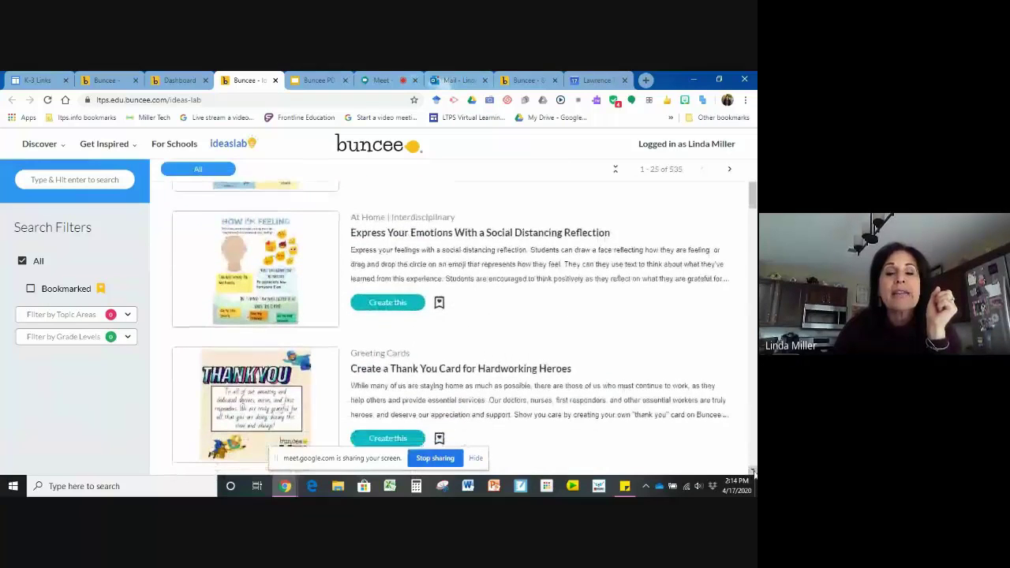
{"action": "left_click", "coordinate": [753, 472]}
{"action": "left_click", "coordinate": [753, 472]}
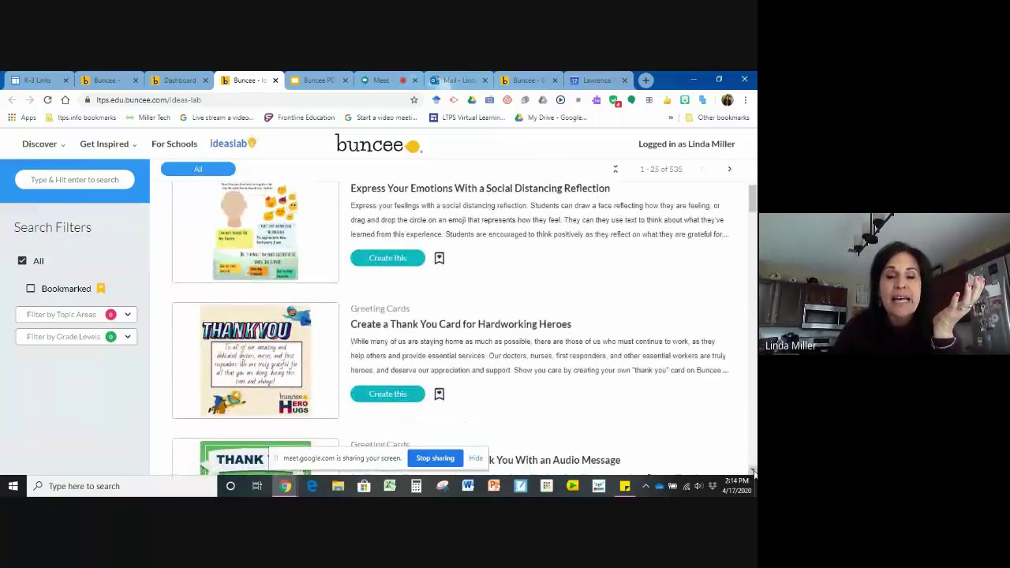
{"action": "left_click", "coordinate": [753, 472]}
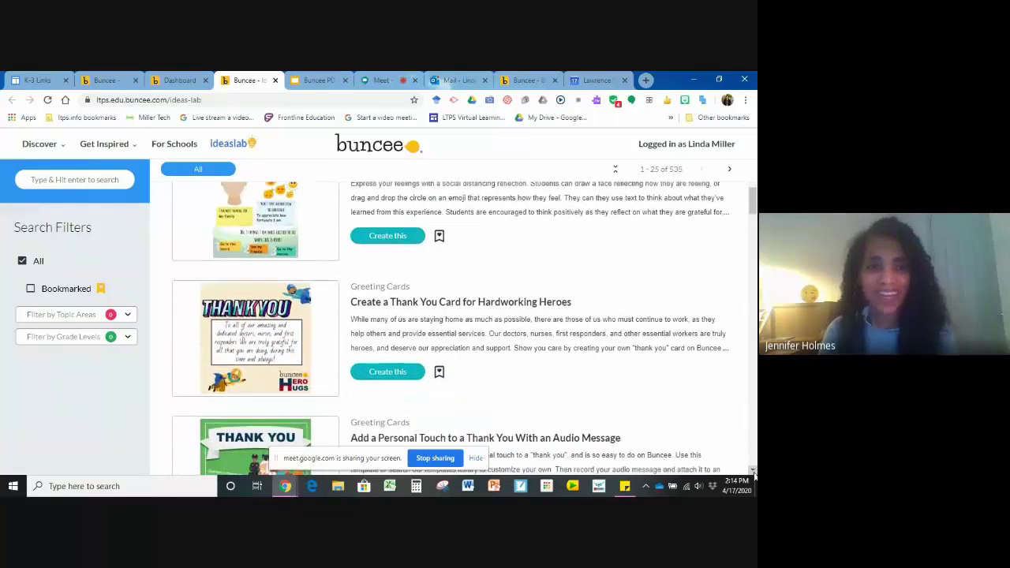
{"action": "left_click", "coordinate": [753, 472]}
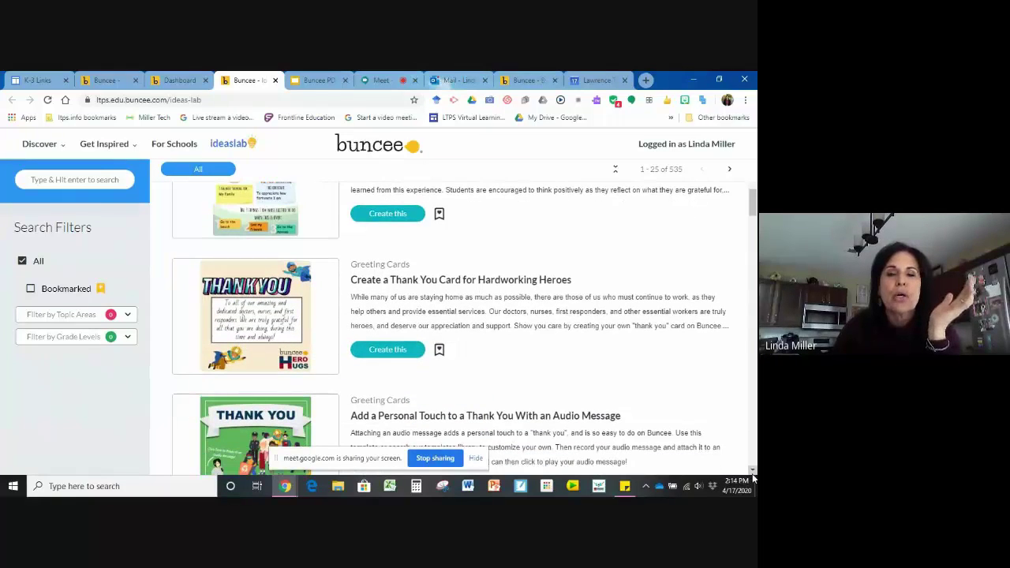
{"action": "left_click", "coordinate": [753, 472]}
{"action": "left_click", "coordinate": [753, 472]}
{"action": "left_click", "coordinate": [753, 472]}
{"action": "left_click", "coordinate": [753, 472]}
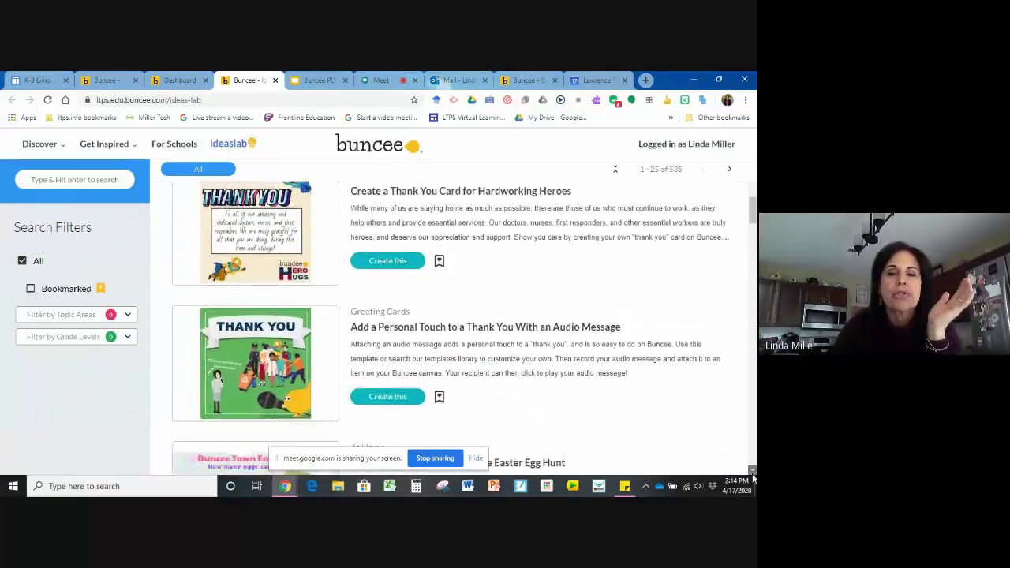
{"action": "left_click", "coordinate": [753, 472]}
{"action": "left_click", "coordinate": [753, 472]}
{"action": "left_click", "coordinate": [753, 472]}
{"action": "left_click", "coordinate": [753, 472]}
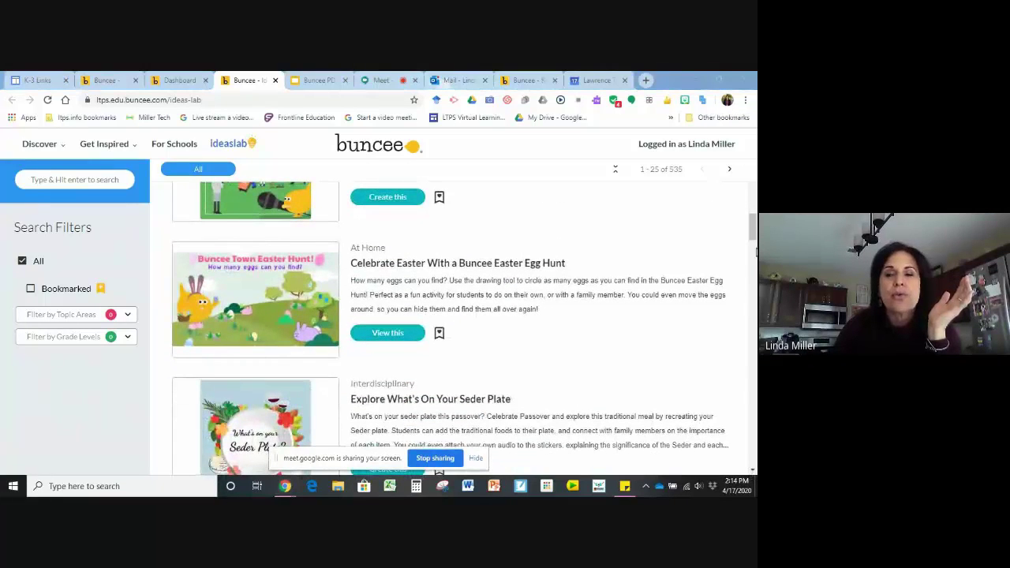
{"action": "left_click_drag", "start_coordinate": [753, 237], "coordinate": [753, 188]}
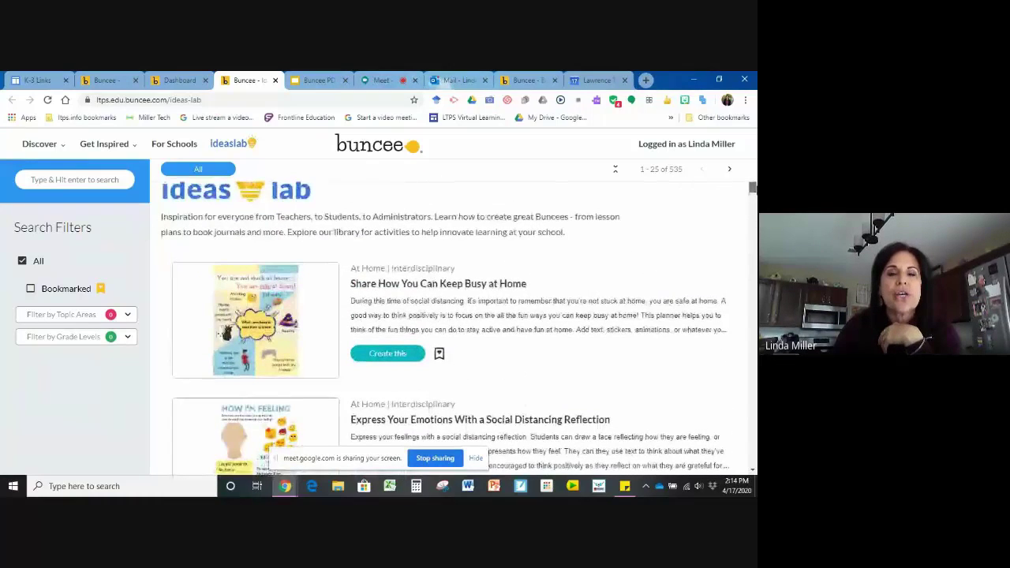
Step: Create a copy of the Ideas Lab activity "Express Your Emotions With a Social Distancing Reflection" and open it for editing
{"action": "scroll", "coordinate": [466, 192], "scroll_direction": "down", "scroll_amount": 2}
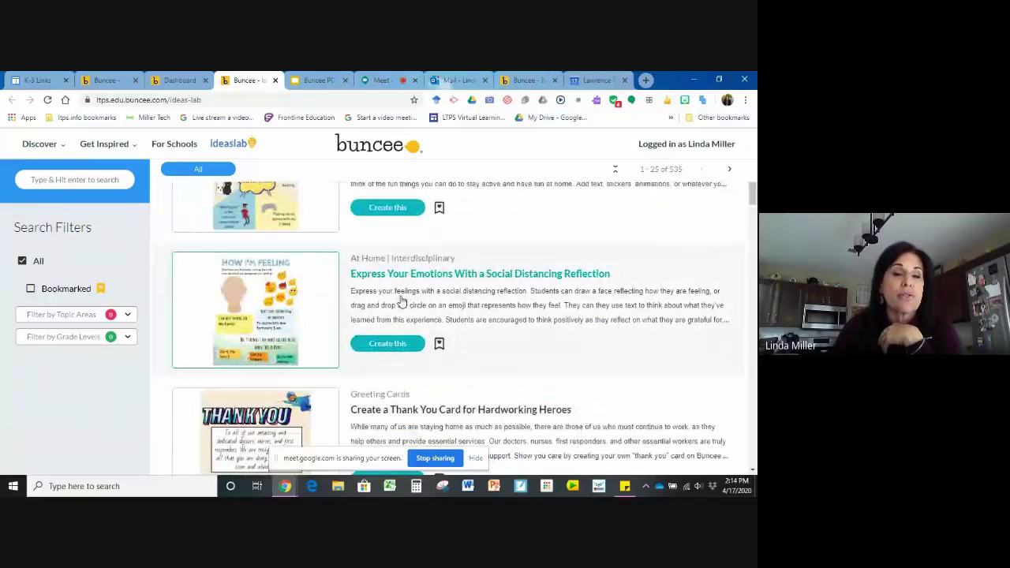
{"action": "left_click", "coordinate": [263, 316]}
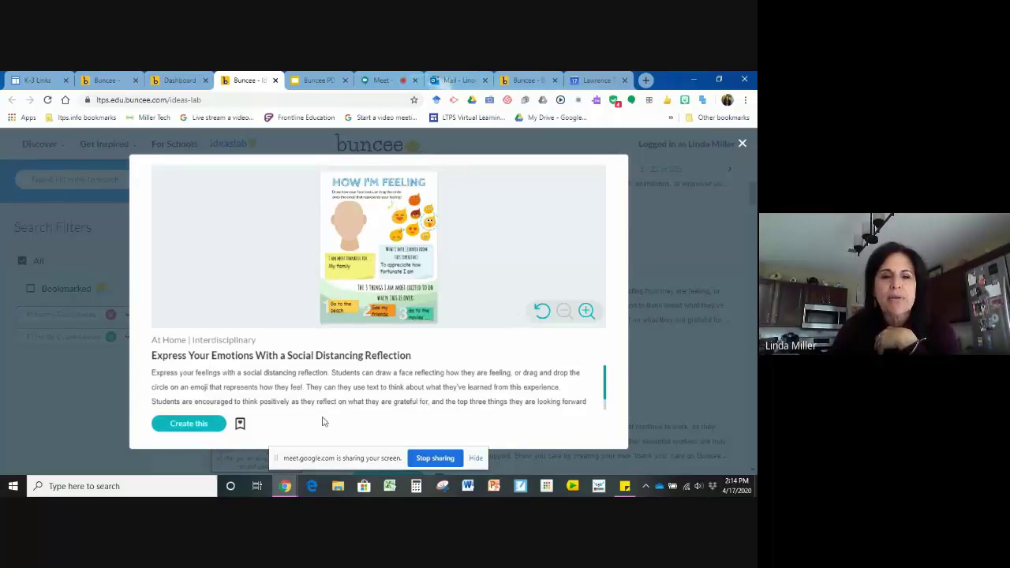
{"action": "left_click", "coordinate": [189, 424]}
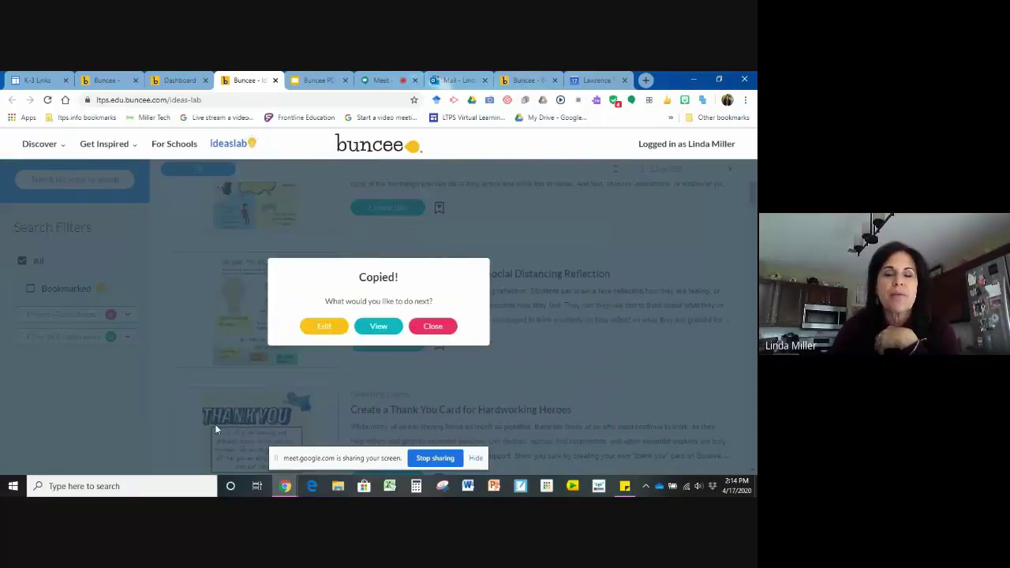
{"action": "left_click", "coordinate": [324, 326]}
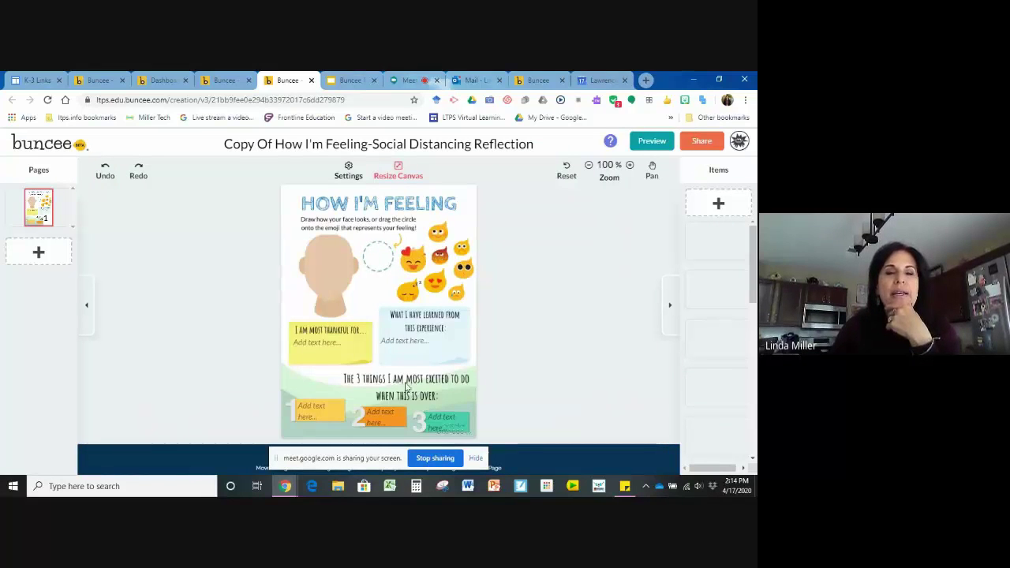
Step: Move the smiling emoji above the others into the dashed circle and select the text box under "I am most thankful for..."
{"action": "left_click_drag", "start_coordinate": [440, 235], "coordinate": [382, 261]}
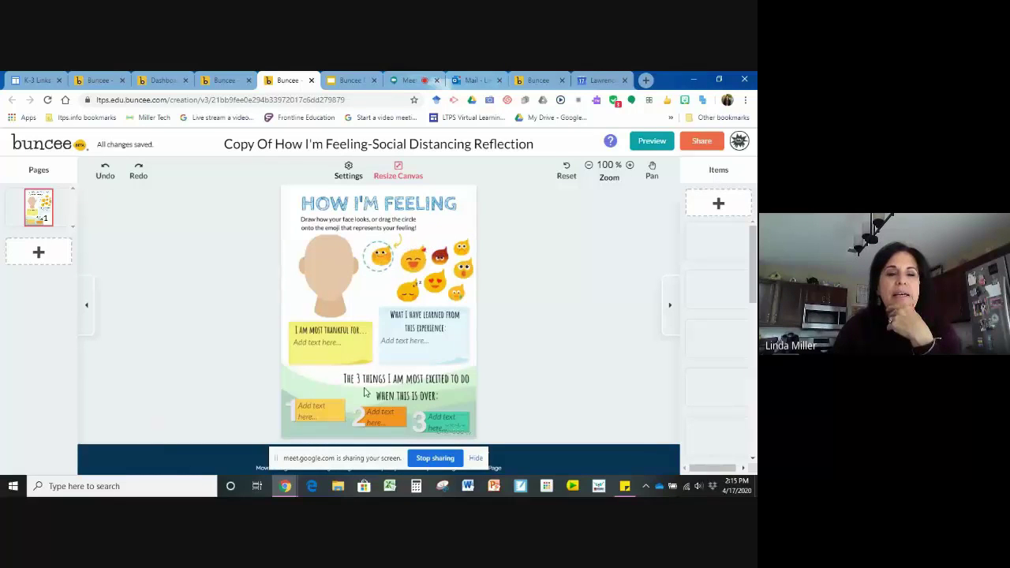
{"action": "left_click", "coordinate": [318, 341]}
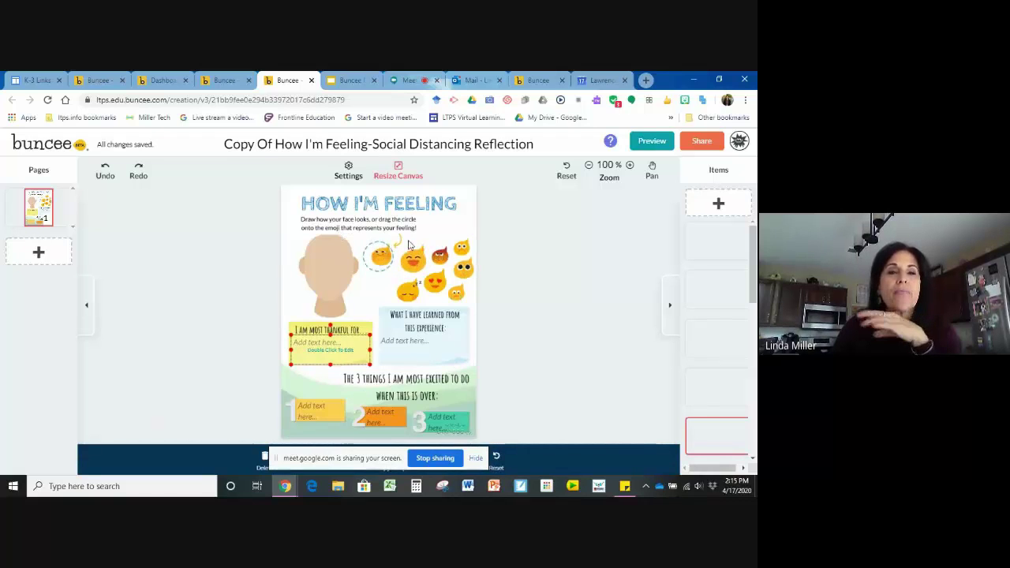
Step: Close the blank untitled Buncee page after checking the Google Meet call, and return to the Ideas Lab page
{"action": "left_click", "coordinate": [407, 80]}
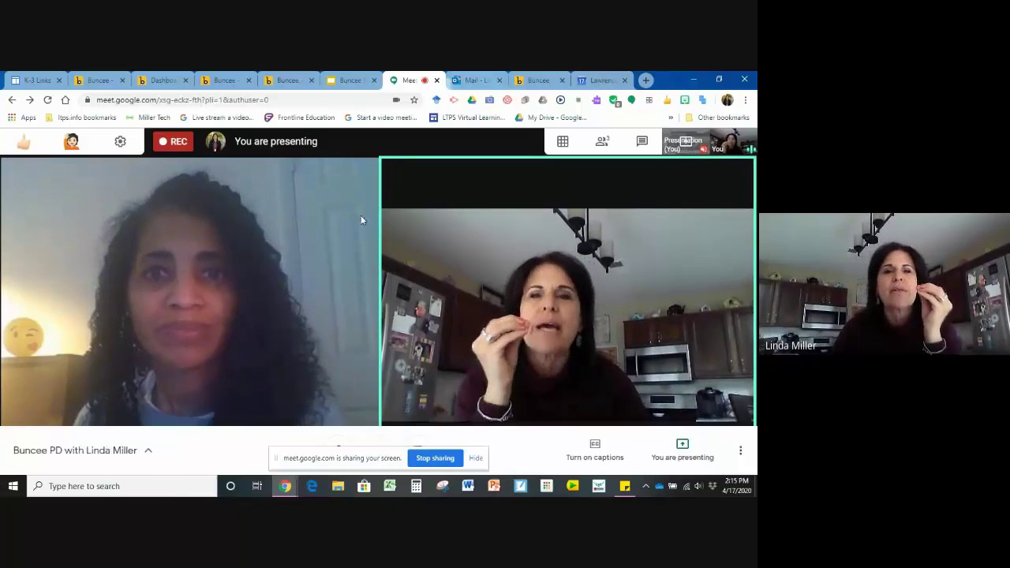
{"action": "left_click", "coordinate": [93, 81]}
{"action": "left_click", "coordinate": [122, 81]}
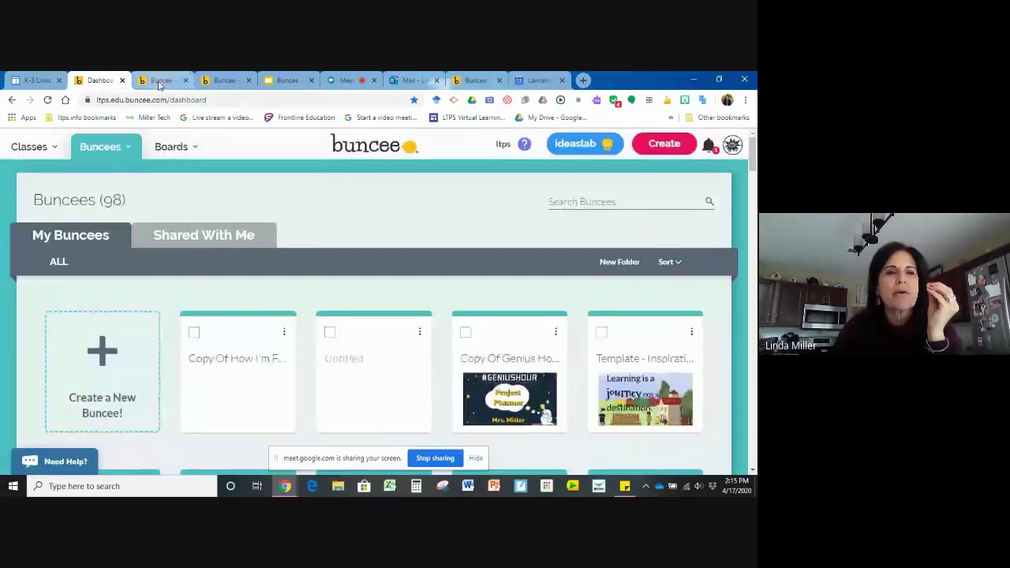
{"action": "left_click", "coordinate": [158, 82]}
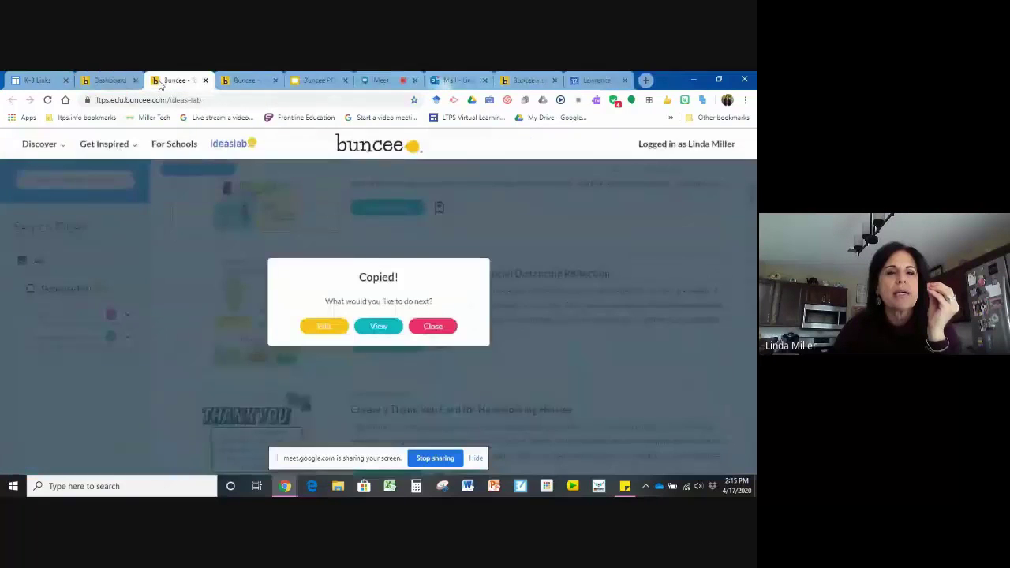
Step: Close the Ideas Lab page and present the Buncee PD April 2020 slides from the video-recording instructions through "Why use Buncee?"
{"action": "left_click", "coordinate": [205, 80]}
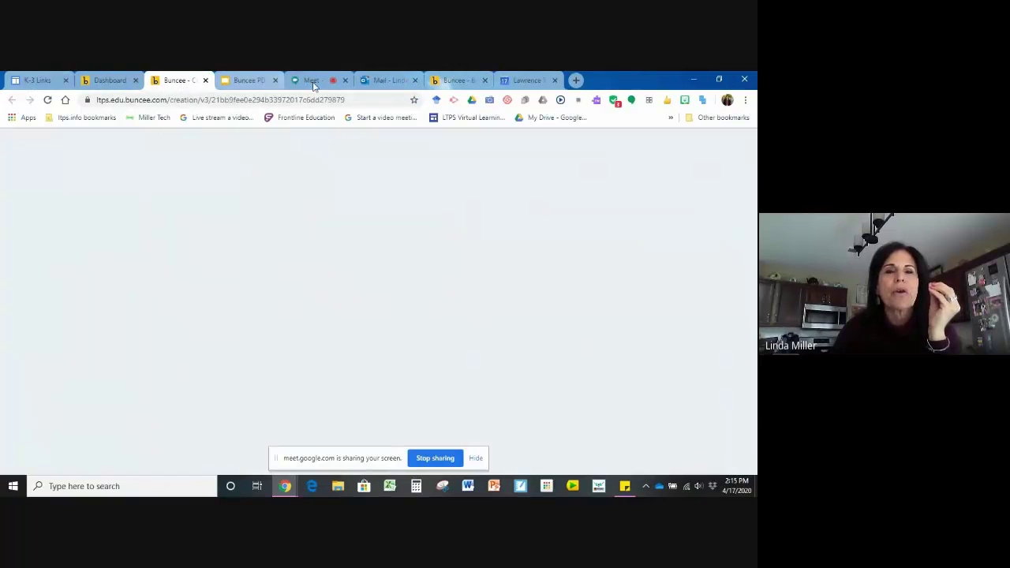
{"action": "left_click", "coordinate": [248, 82]}
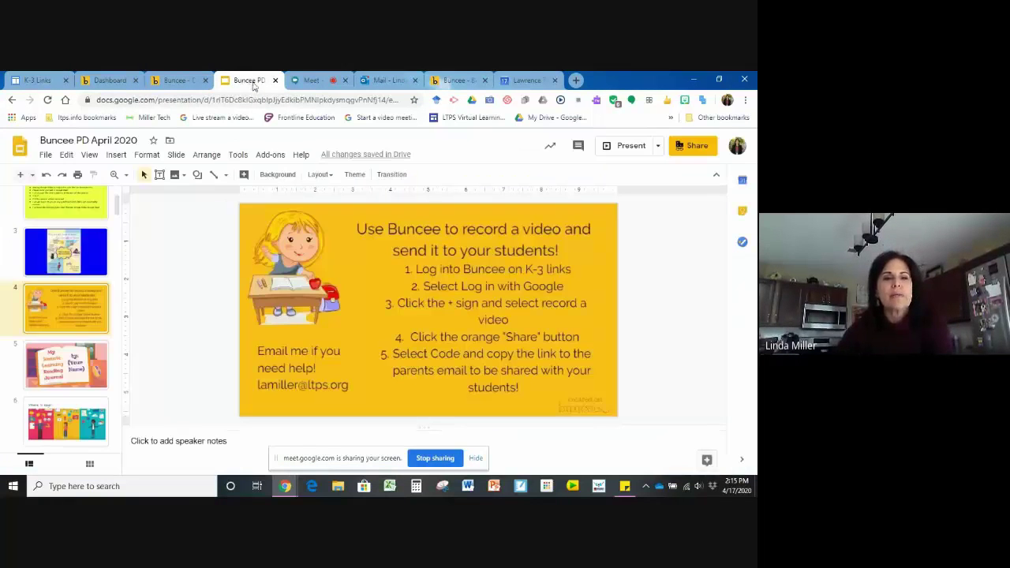
{"action": "left_click", "coordinate": [632, 147]}
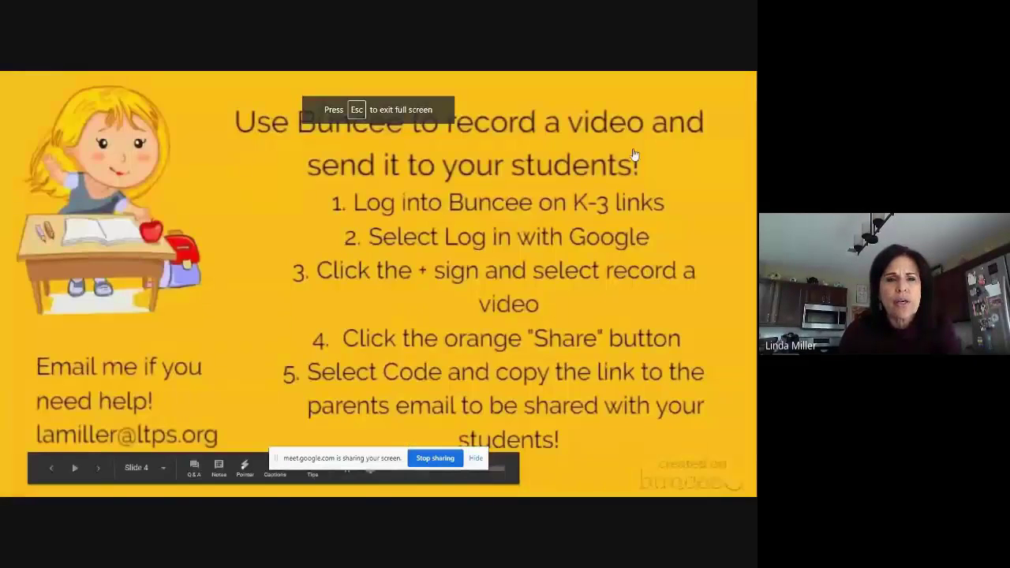
{"action": "left_click", "coordinate": [633, 150]}
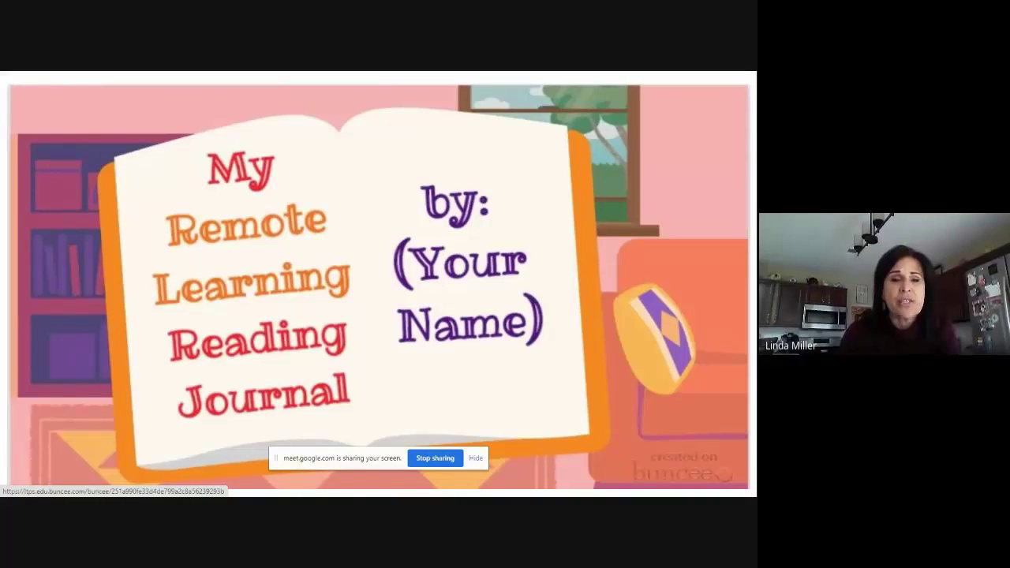
{"action": "key", "text": "Right"}
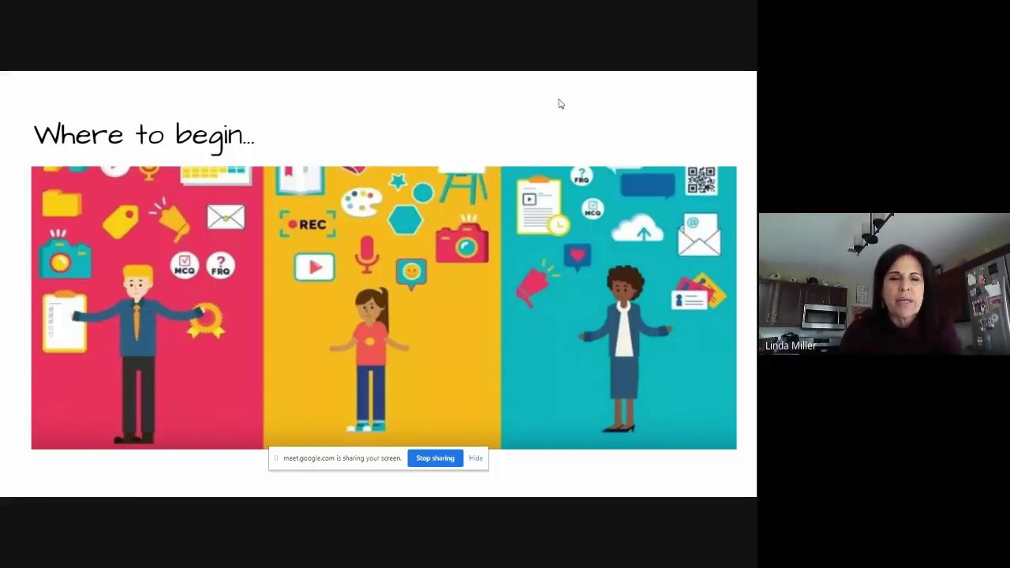
{"action": "key", "text": "Right"}
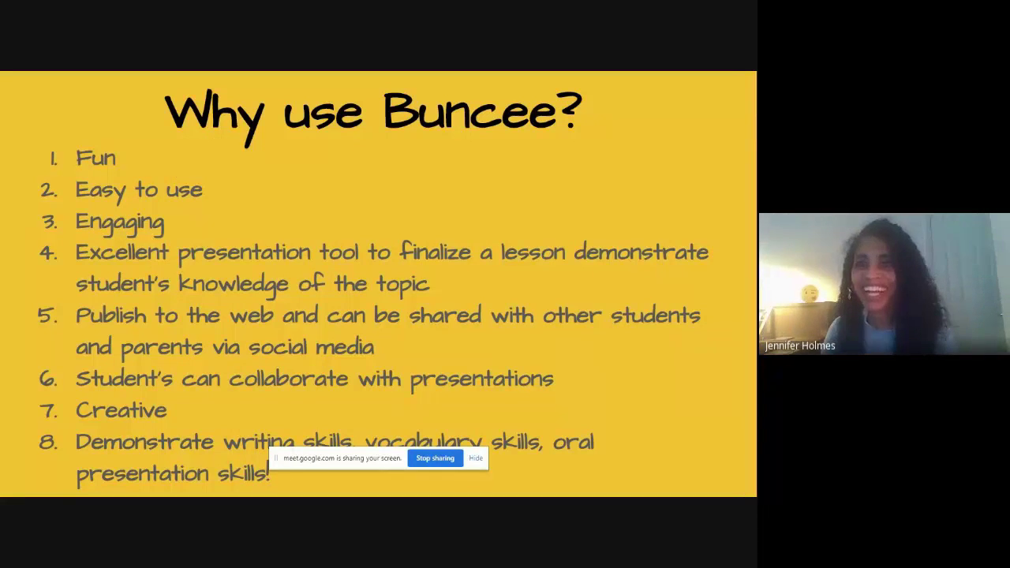
{"action": "key", "text": "Escape"}
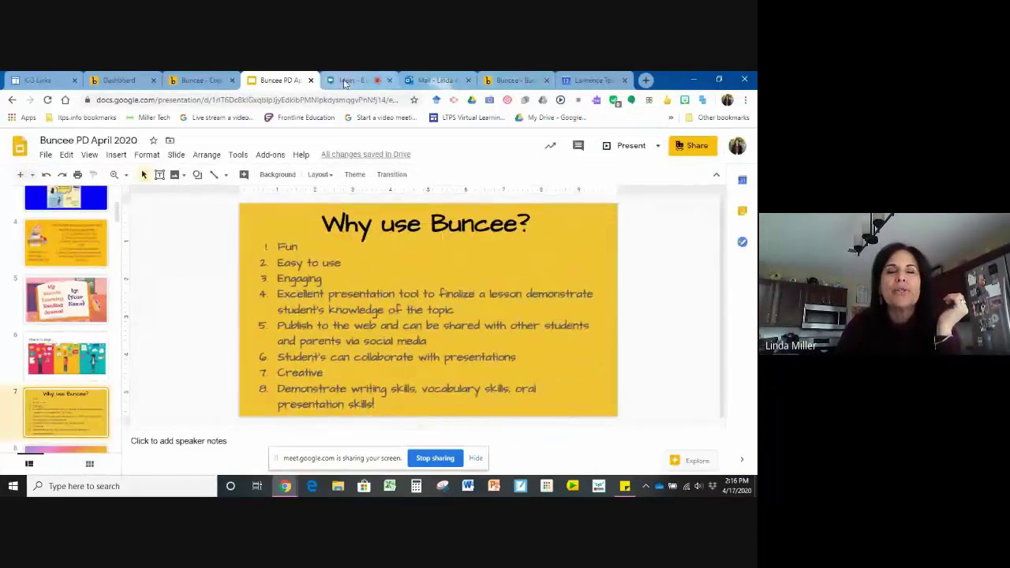
Step: Check the Google Meet call, then resume the slideshow from "Why use Buncee?" to "Let's Try a Template!" and exit it
{"action": "left_click", "coordinate": [354, 80]}
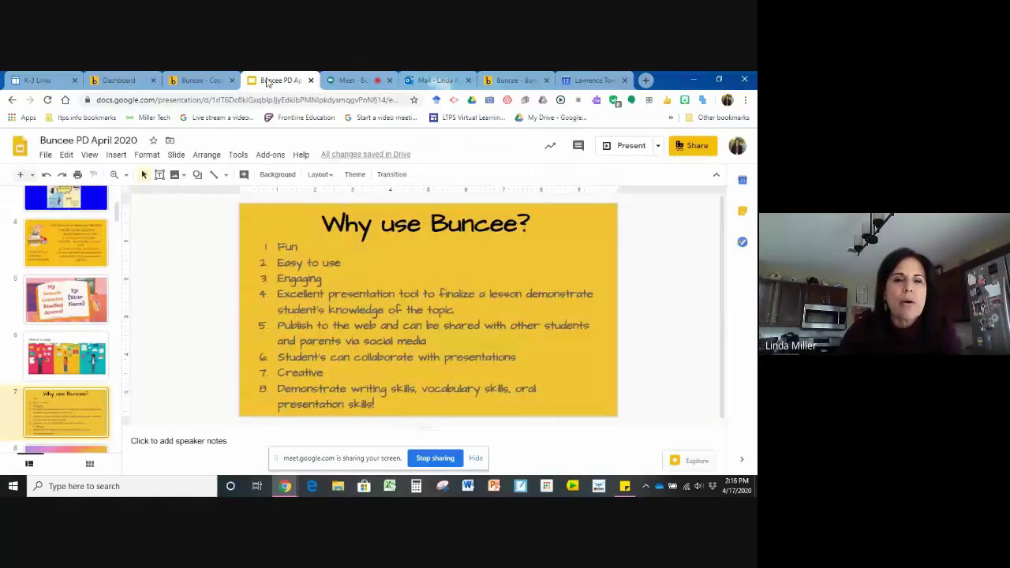
{"action": "left_click", "coordinate": [629, 147]}
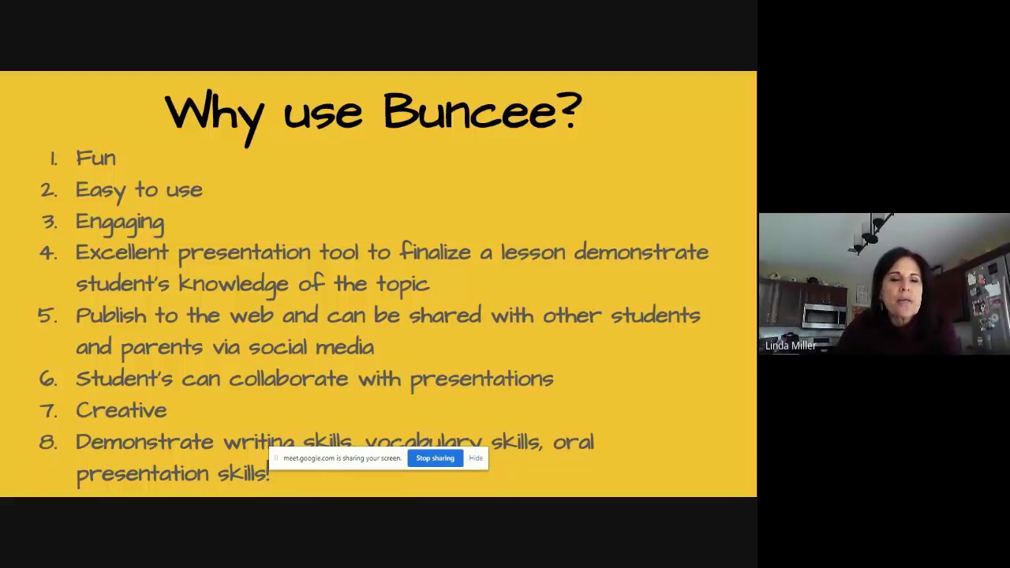
{"action": "left_click", "coordinate": [568, 390]}
{"action": "key", "text": "Escape"}
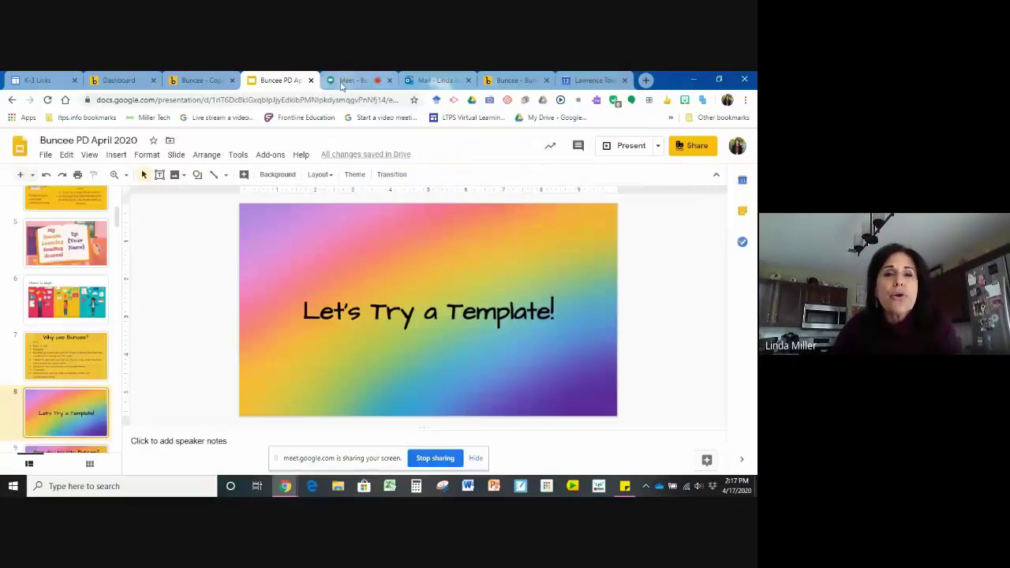
Step: Check the Google Meet call again and present the slides from "Let's Try a Template!" through the Genius Hour Project Planner screen
{"action": "left_click", "coordinate": [347, 81]}
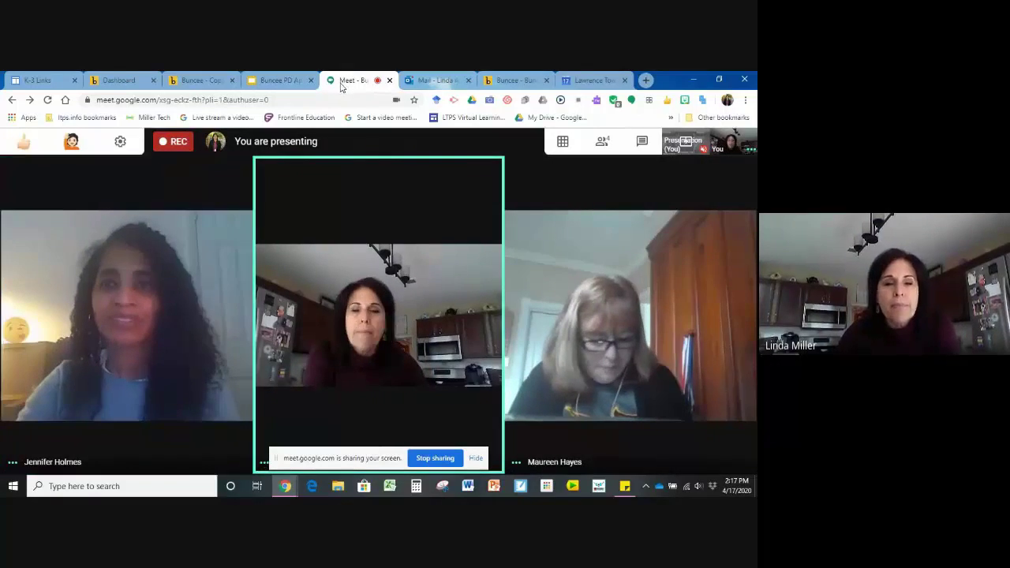
{"action": "mouse_move", "coordinate": [350, 177]}
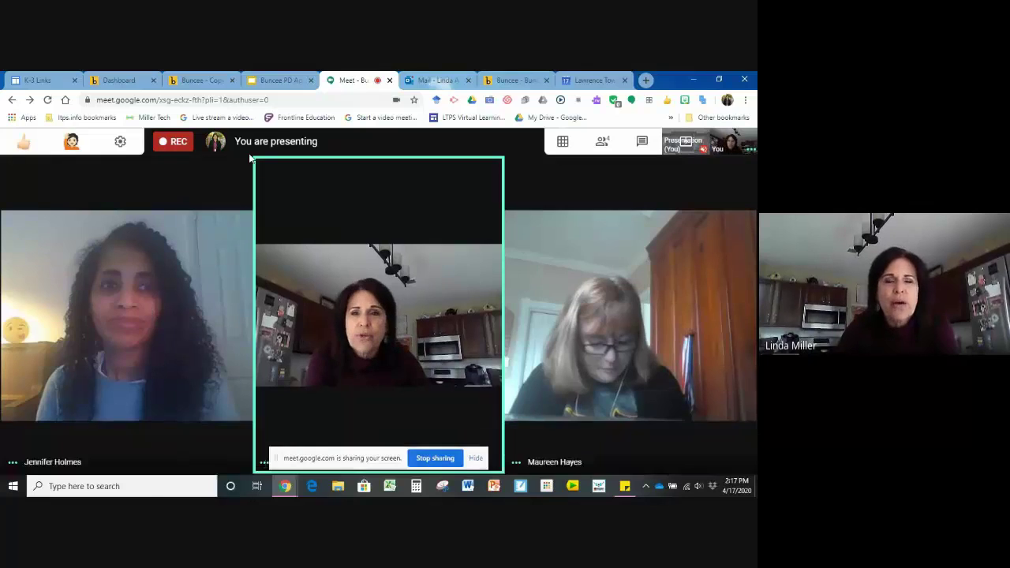
{"action": "left_click", "coordinate": [276, 81]}
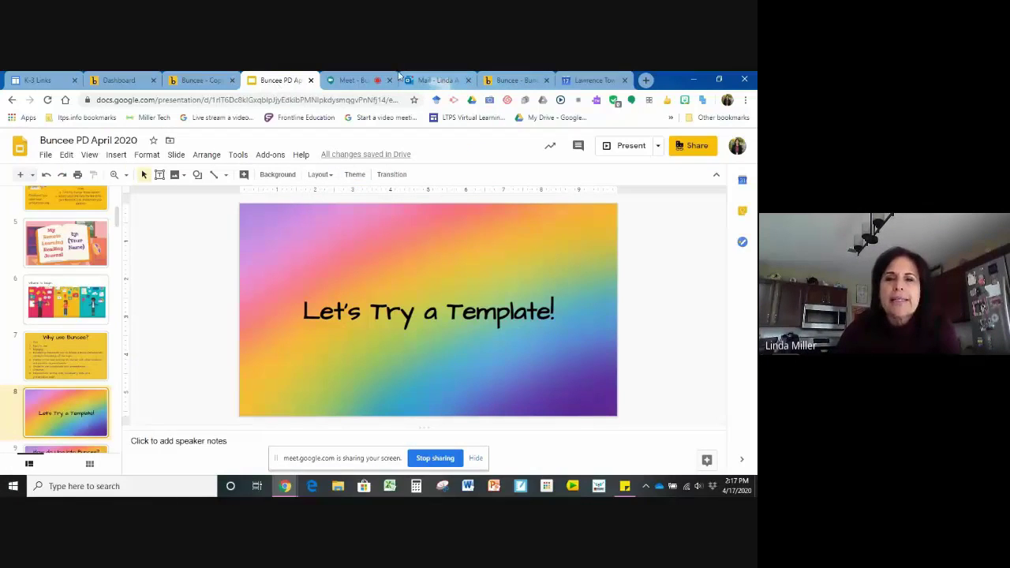
{"action": "left_click", "coordinate": [636, 149]}
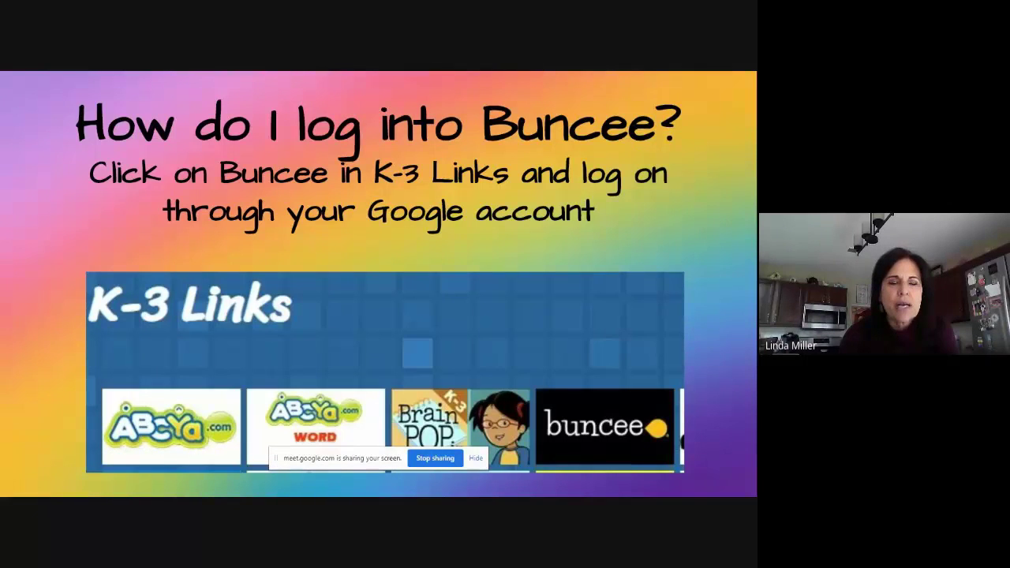
{"action": "key", "text": "Right"}
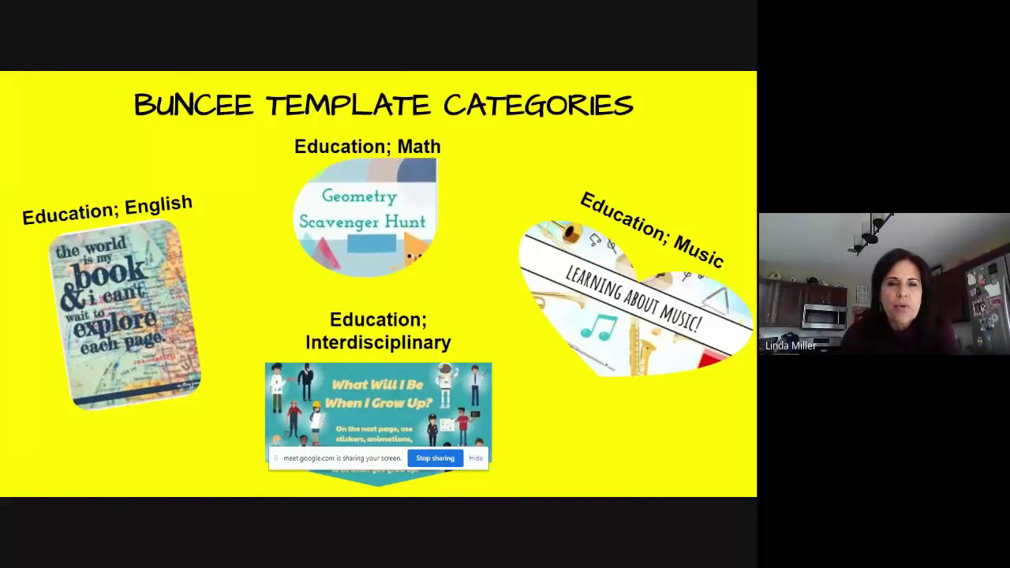
{"action": "key", "text": "Right"}
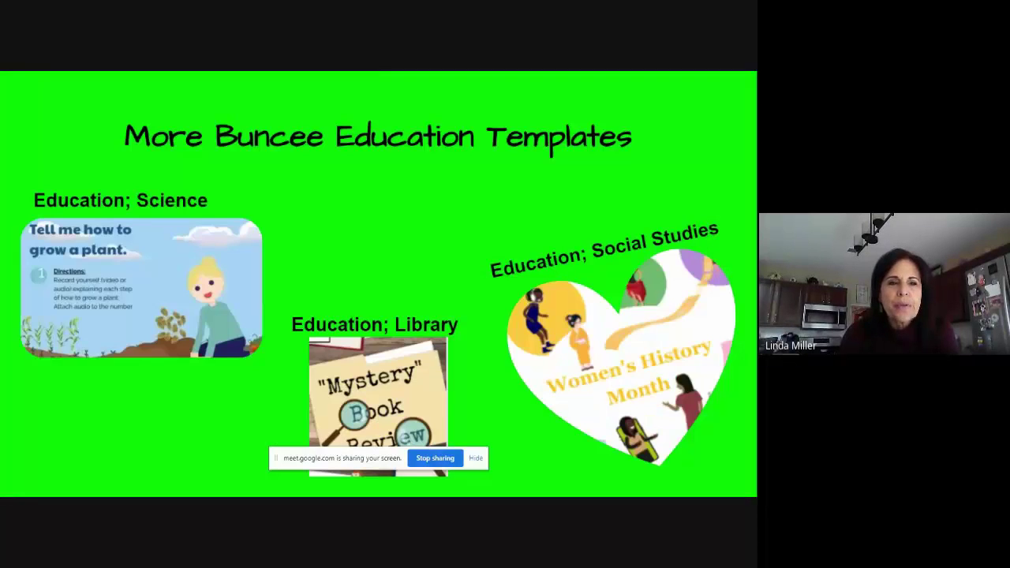
{"action": "key", "text": "Right"}
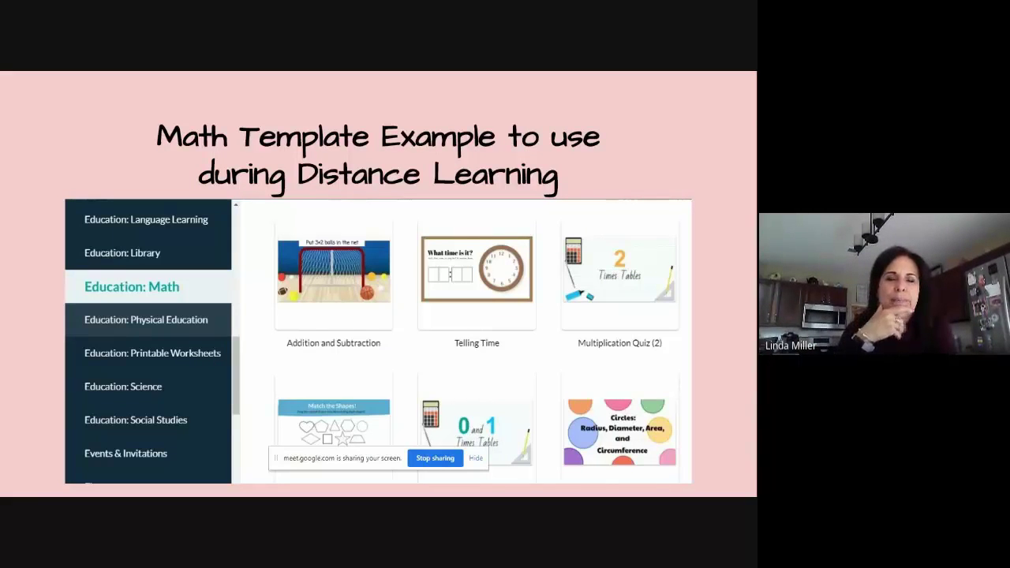
{"action": "key", "text": "Right"}
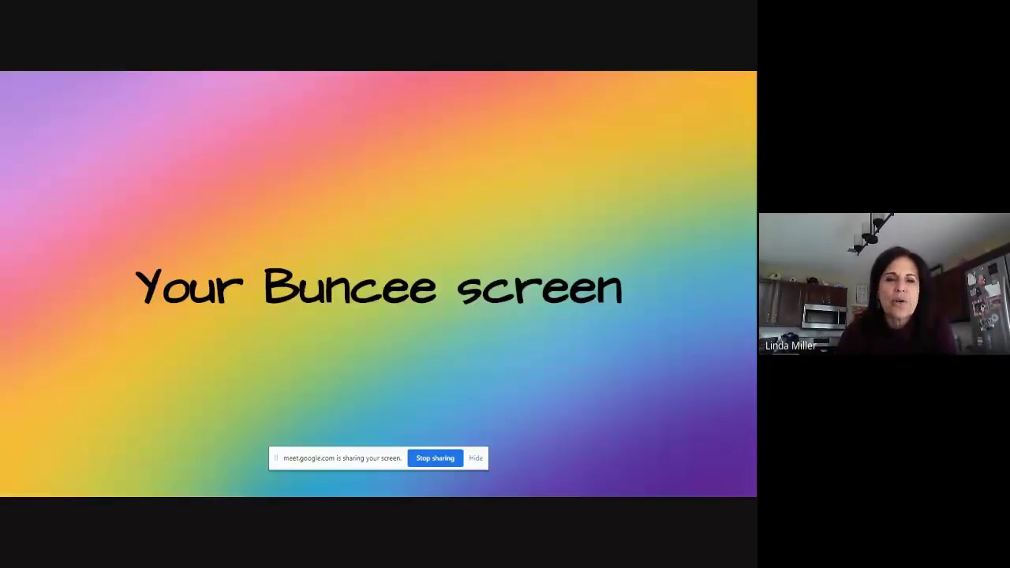
{"action": "key", "text": "alt+Tab"}
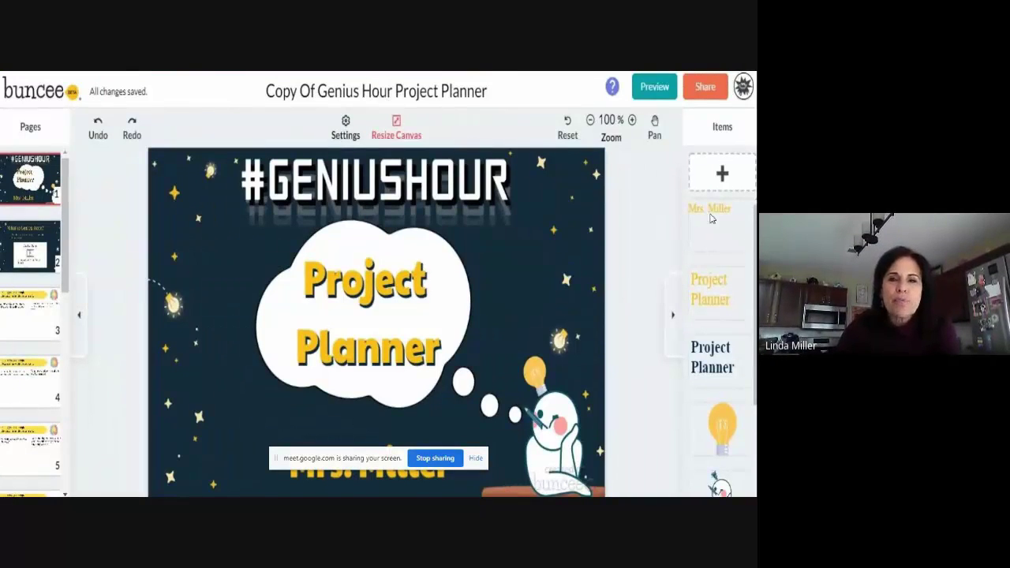
{"action": "key", "text": "Escape"}
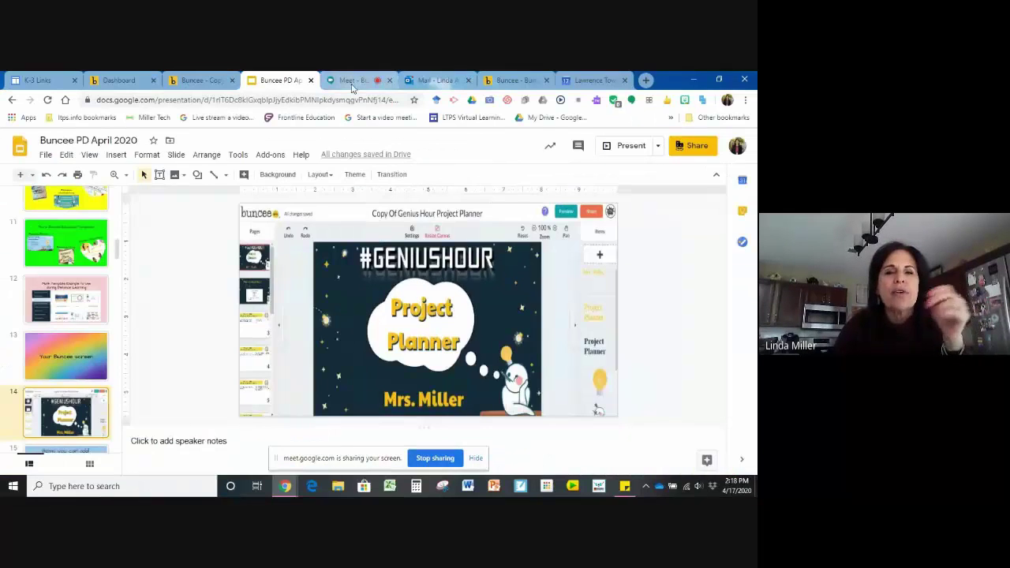
Step: Check the Google Meet call and open "Template - My Remote Learning Reading Journal" from the Buncee dashboard
{"action": "left_click", "coordinate": [352, 81]}
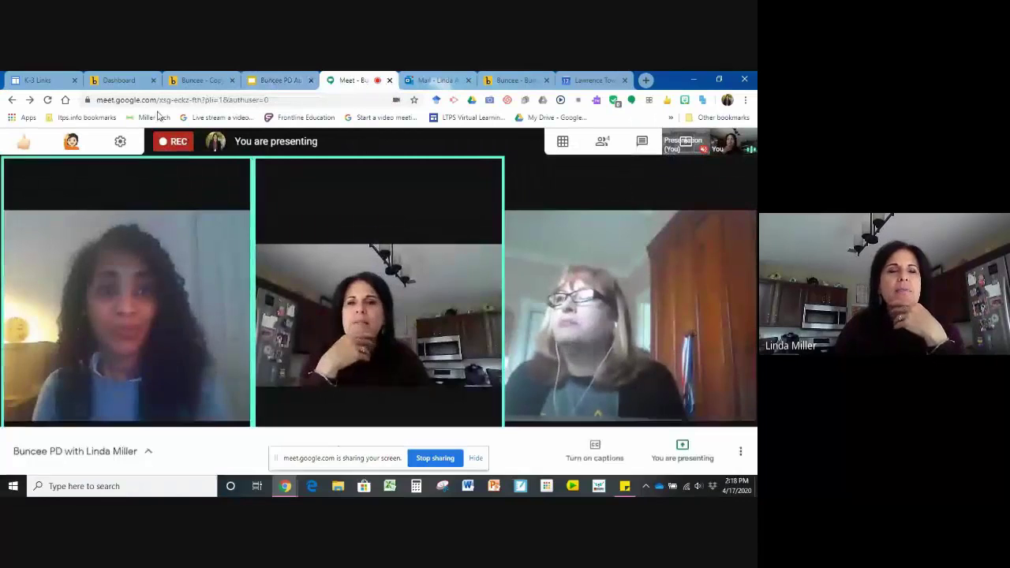
{"action": "left_click", "coordinate": [118, 80]}
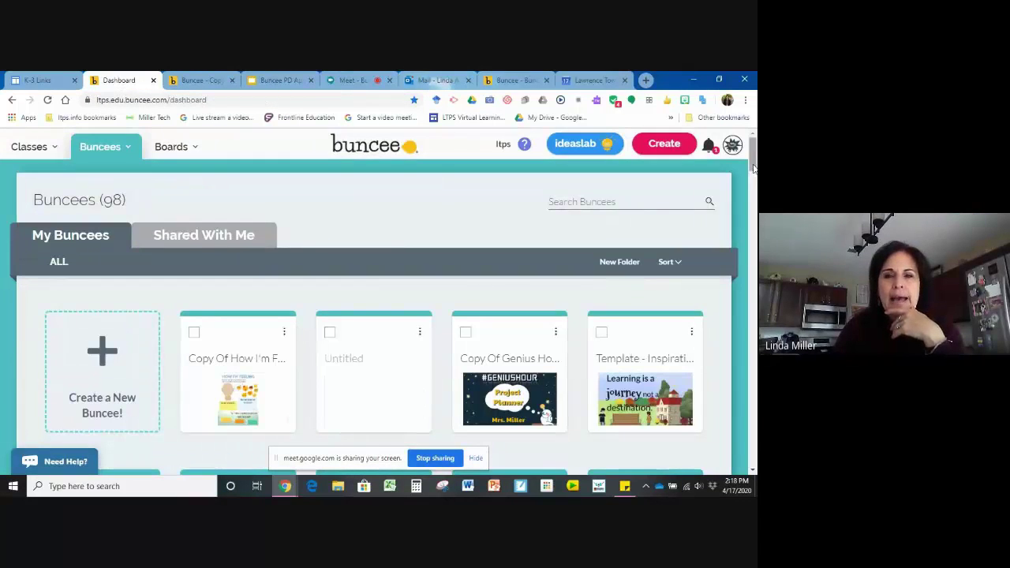
{"action": "scroll", "coordinate": [753, 172], "scroll_direction": "down", "scroll_amount": 1}
{"action": "scroll", "coordinate": [754, 172], "scroll_direction": "down", "scroll_amount": 1}
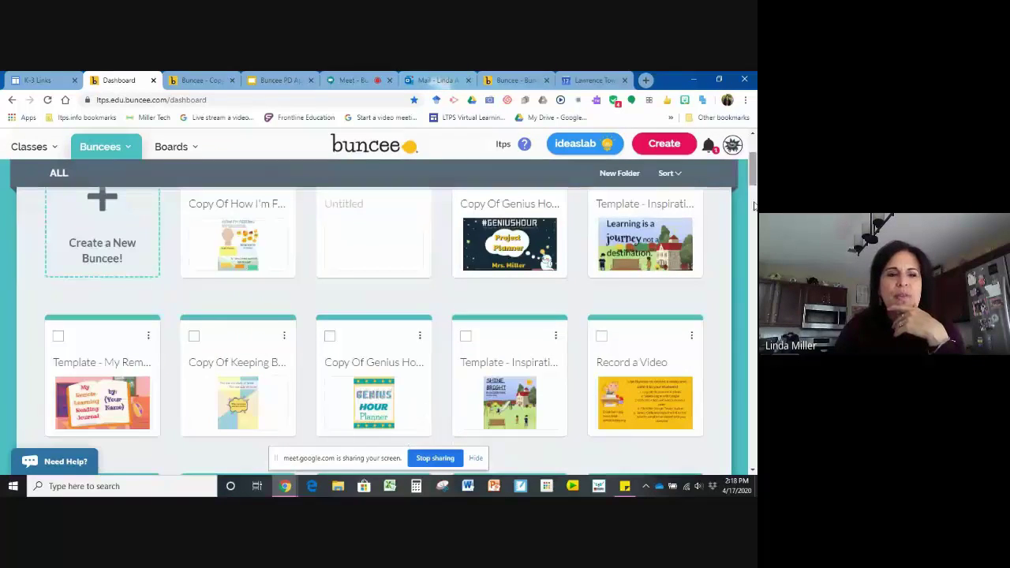
{"action": "left_click", "coordinate": [101, 408]}
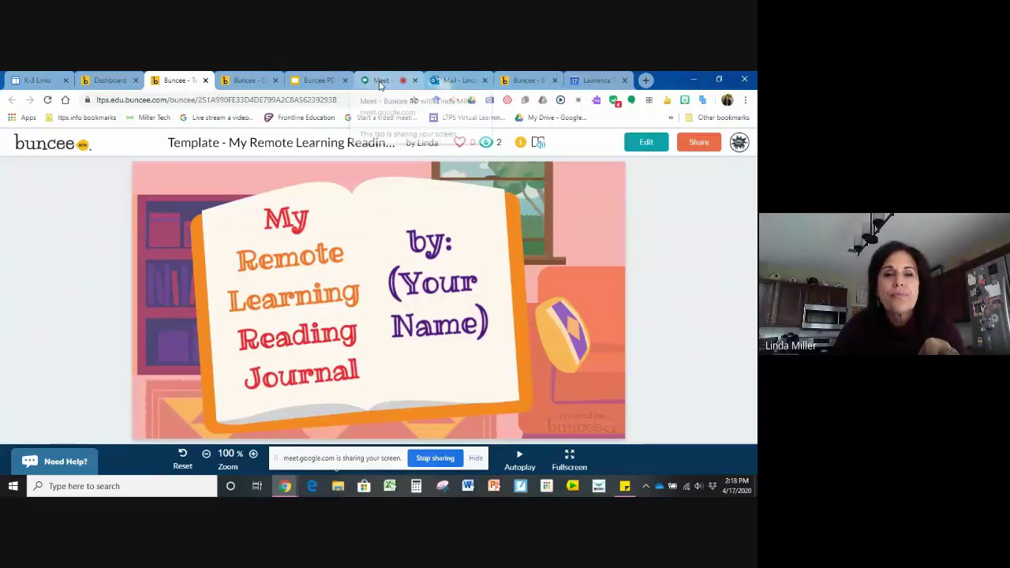
Step: Check the Google Meet call, return to the Remote Learning Reading Journal template and open it for editing
{"action": "left_click", "coordinate": [380, 80]}
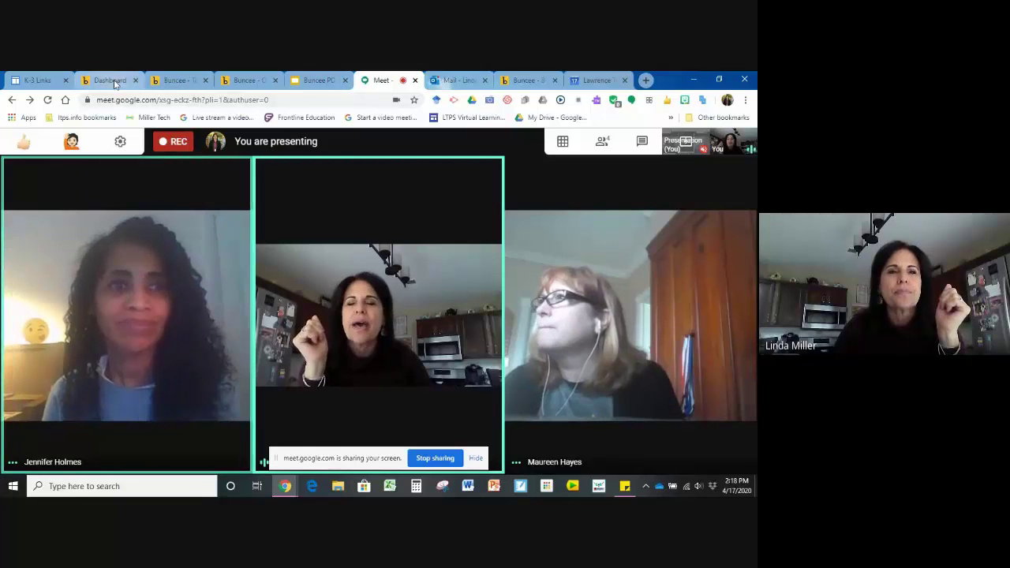
{"action": "left_click", "coordinate": [110, 81]}
{"action": "left_click", "coordinate": [177, 80]}
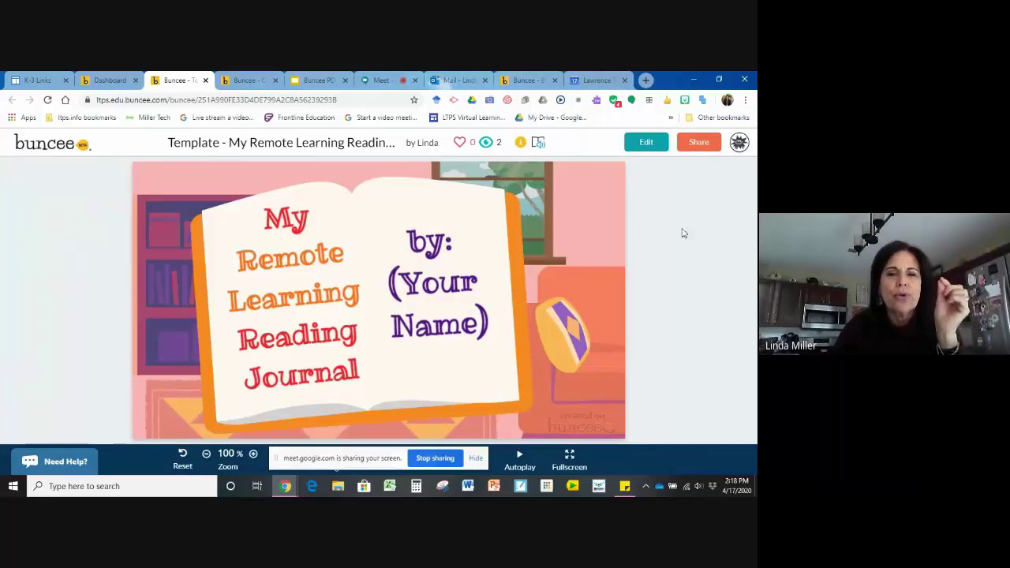
{"action": "left_click", "coordinate": [644, 146]}
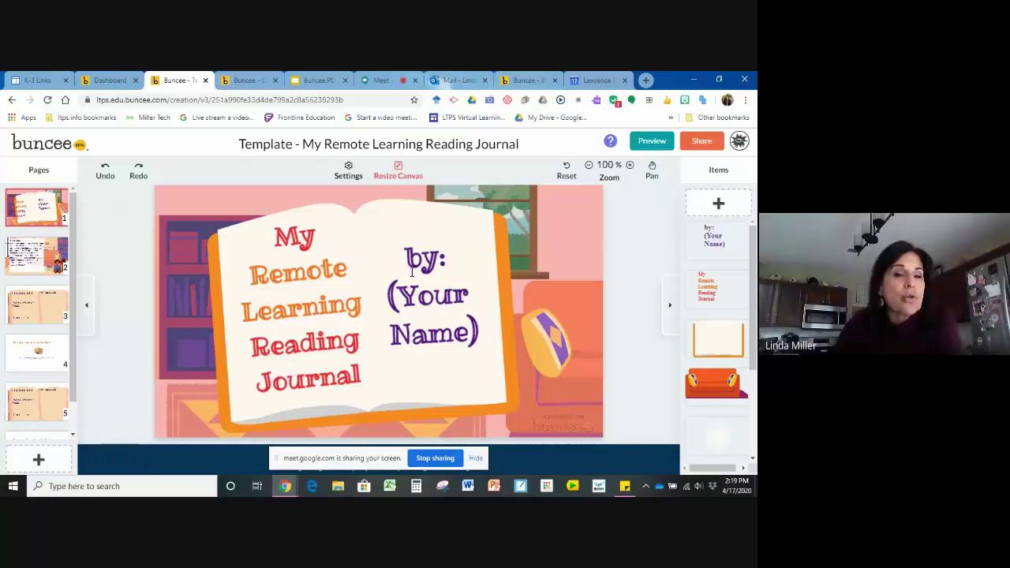
Step: Replace the "by: (Your Name)" text on the journal's cover page with "By" and the author's first name
{"action": "left_click", "coordinate": [434, 303]}
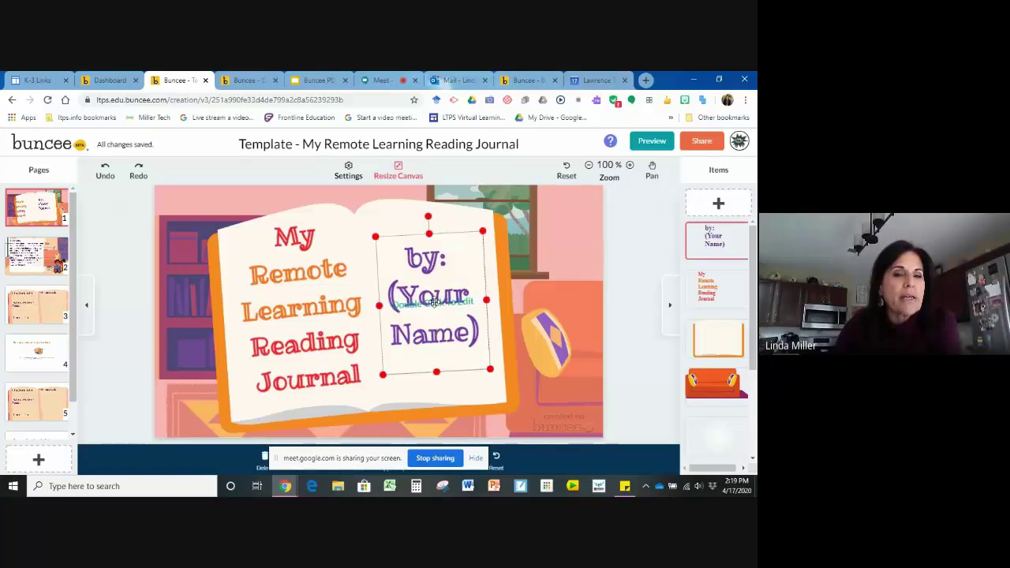
{"action": "double_click", "coordinate": [457, 330]}
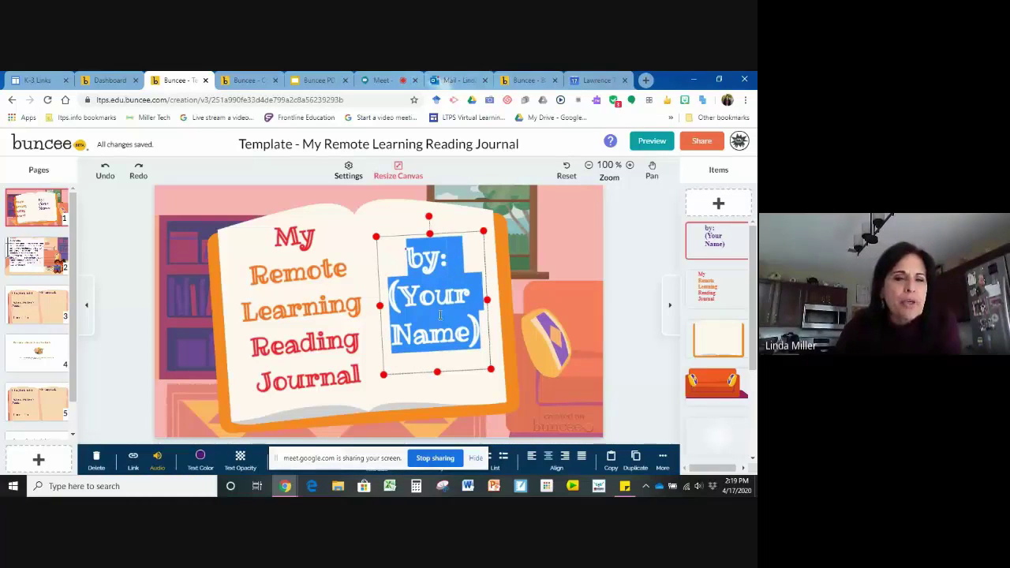
{"action": "type", "text": "By "}
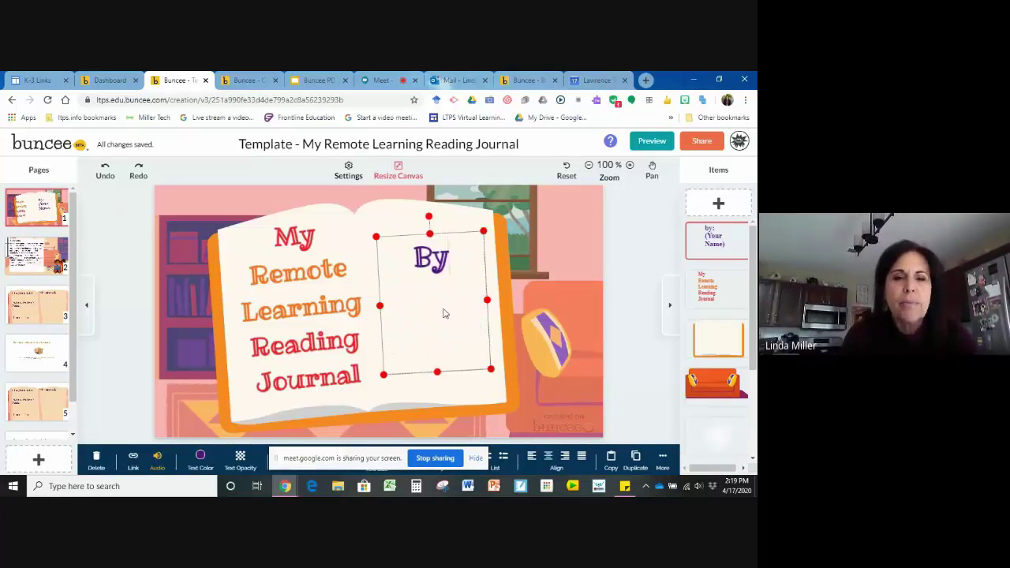
{"action": "type", "text": "Linda"}
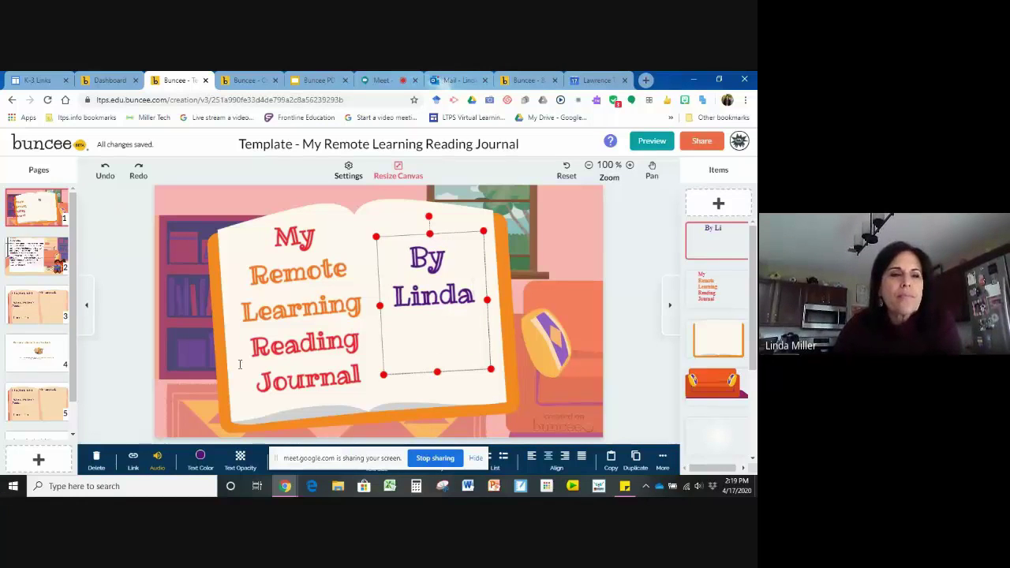
Step: Show the journal's Directions page, try a smaller browser zoom and reset it to 100%
{"action": "left_click", "coordinate": [33, 259]}
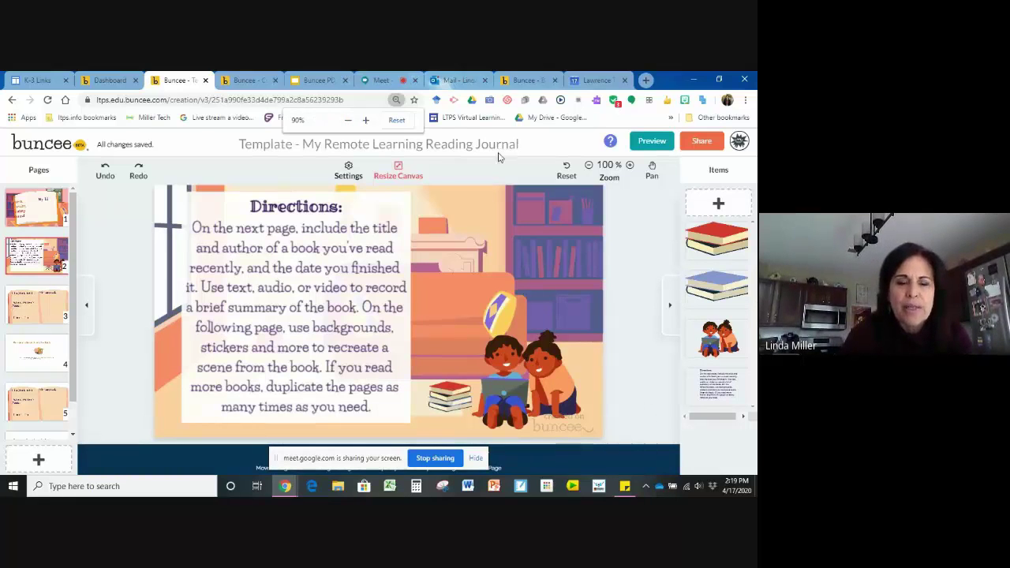
{"action": "key", "text": "ctrl+minus"}
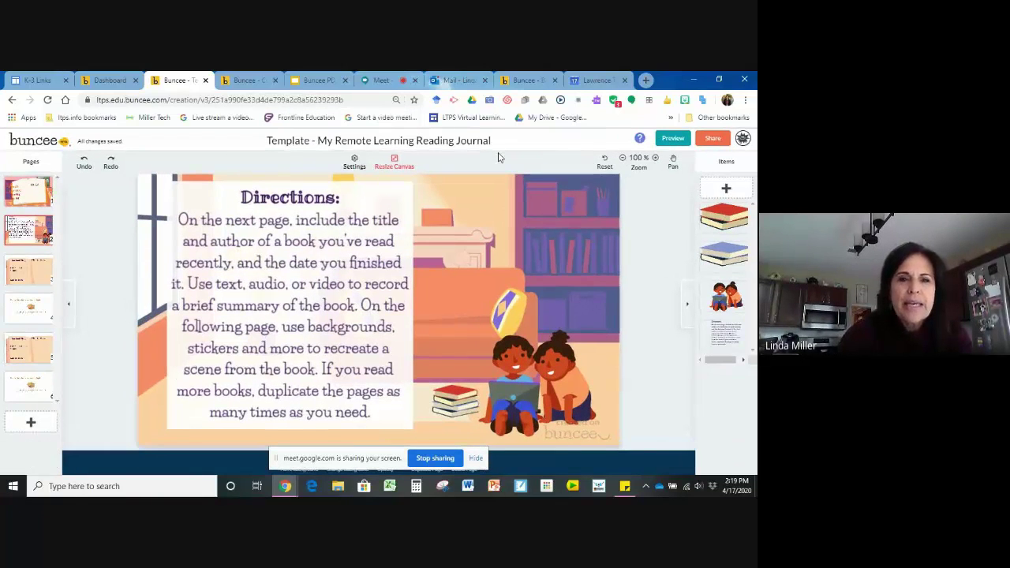
{"action": "left_click", "coordinate": [397, 100]}
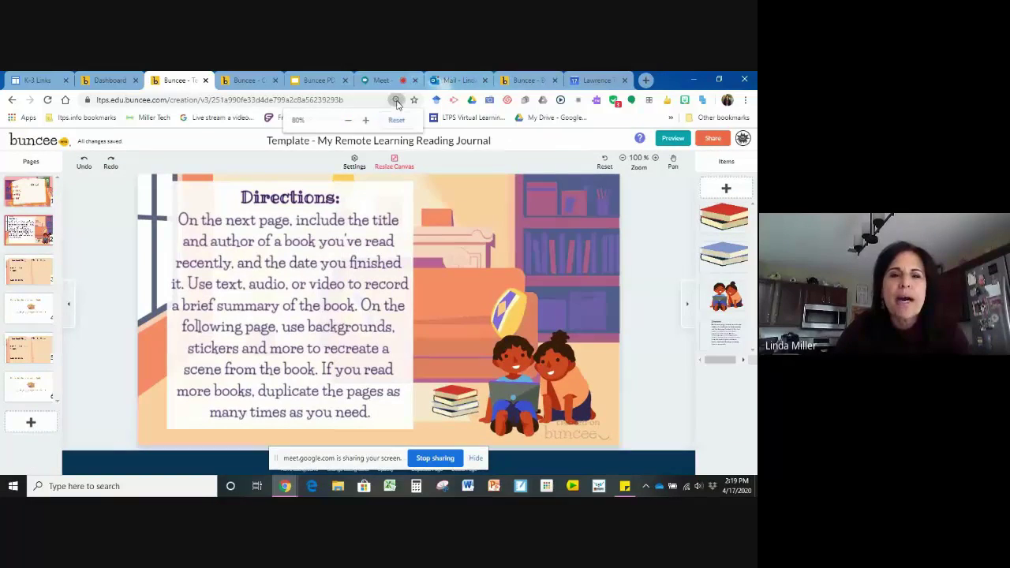
{"action": "left_click", "coordinate": [397, 120]}
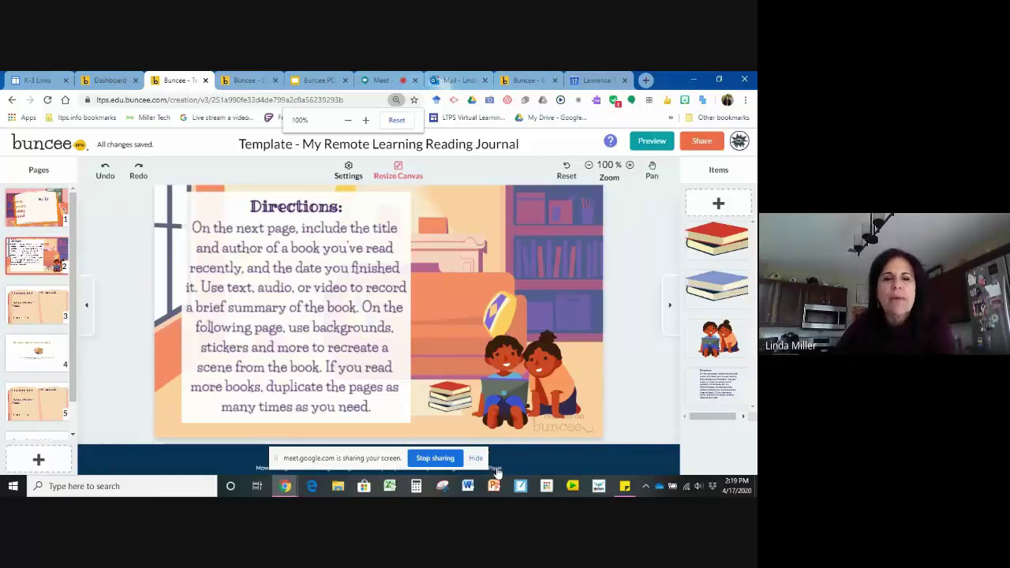
Step: Show the journal's book entry page, the "Recreate a Scene from the Book" page and the second book entry page
{"action": "left_click", "coordinate": [40, 306]}
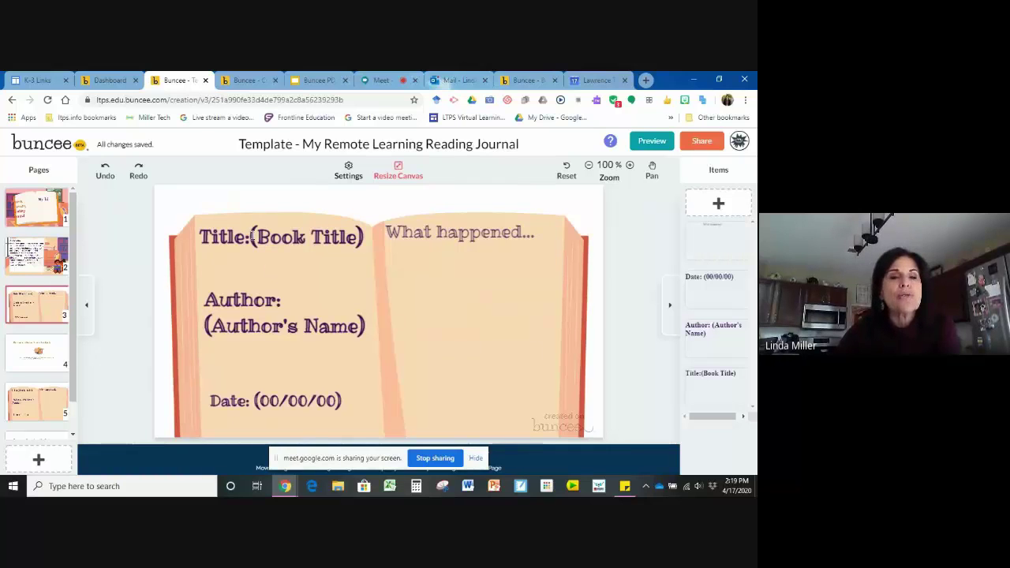
{"action": "left_click_drag", "start_coordinate": [252, 237], "coordinate": [259, 237]}
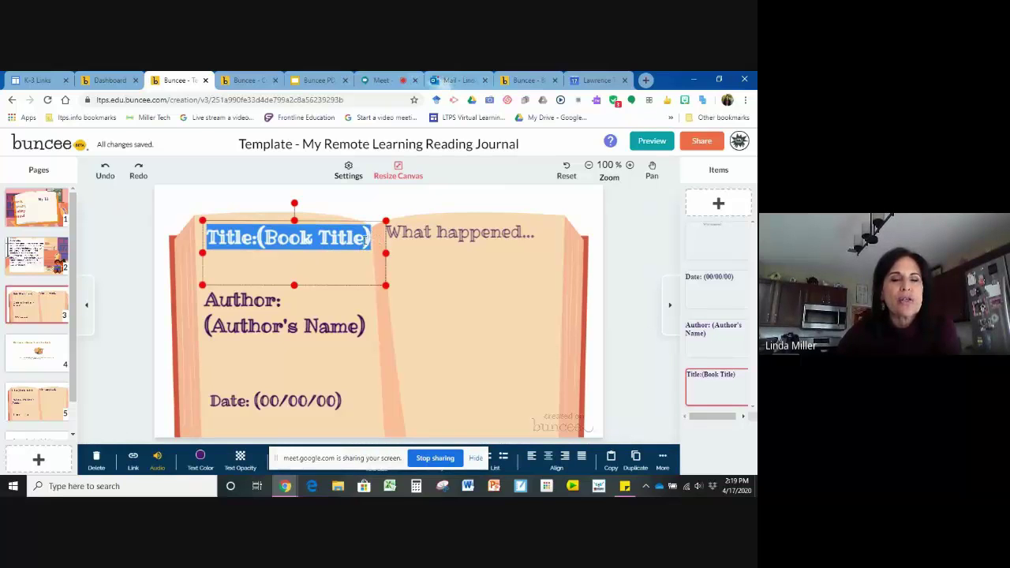
{"action": "left_click", "coordinate": [311, 237]}
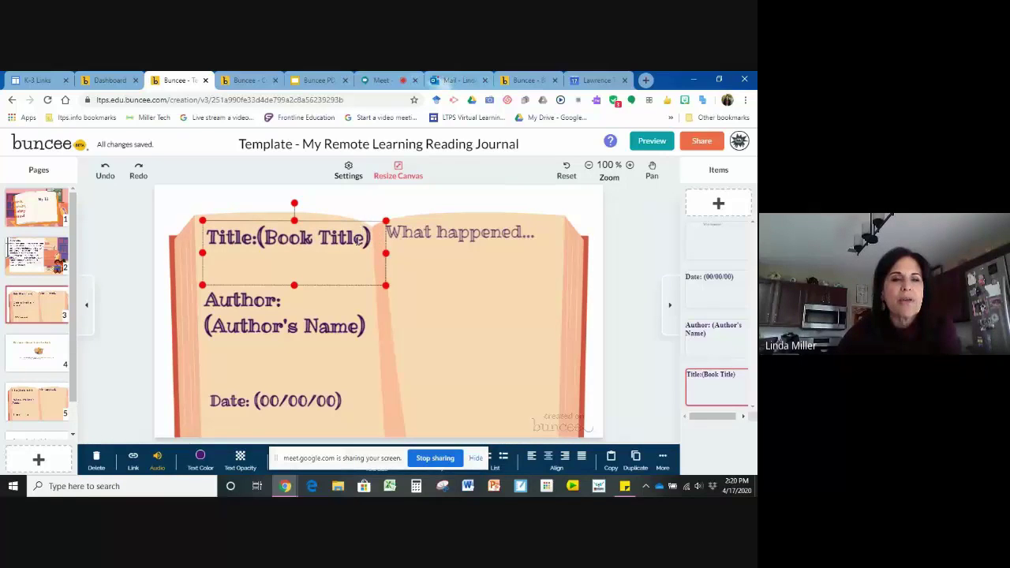
{"action": "left_click", "coordinate": [47, 357]}
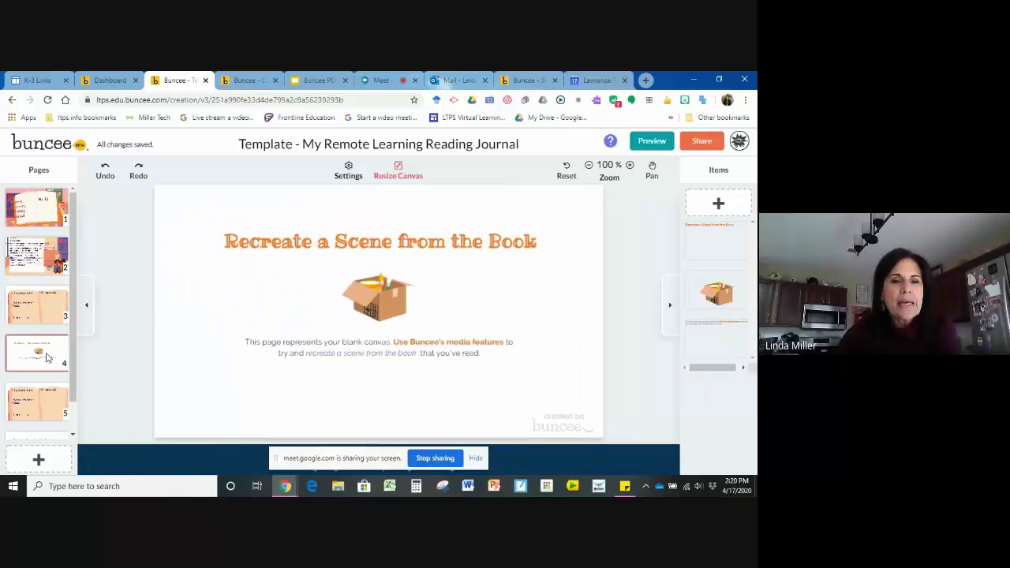
{"action": "left_click", "coordinate": [66, 396]}
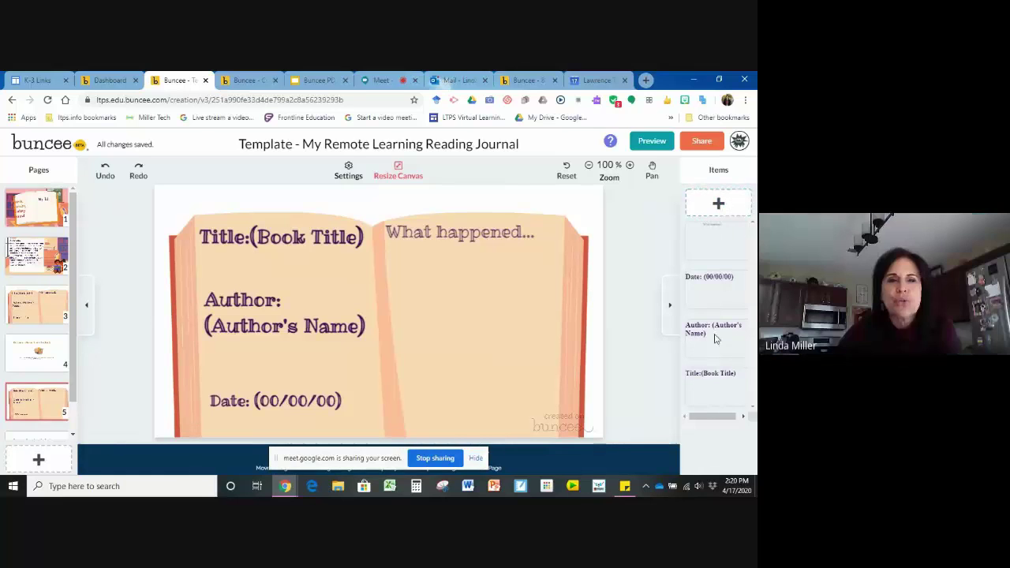
Step: Check the participants in the Google Meet call and return to the Buncee dashboard
{"action": "left_click", "coordinate": [386, 81]}
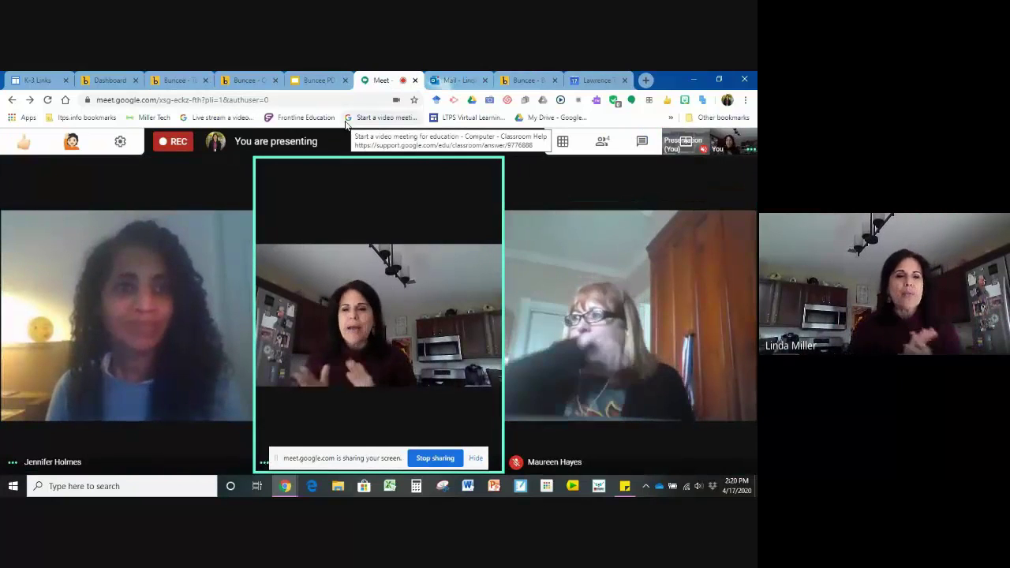
{"action": "left_click", "coordinate": [107, 82]}
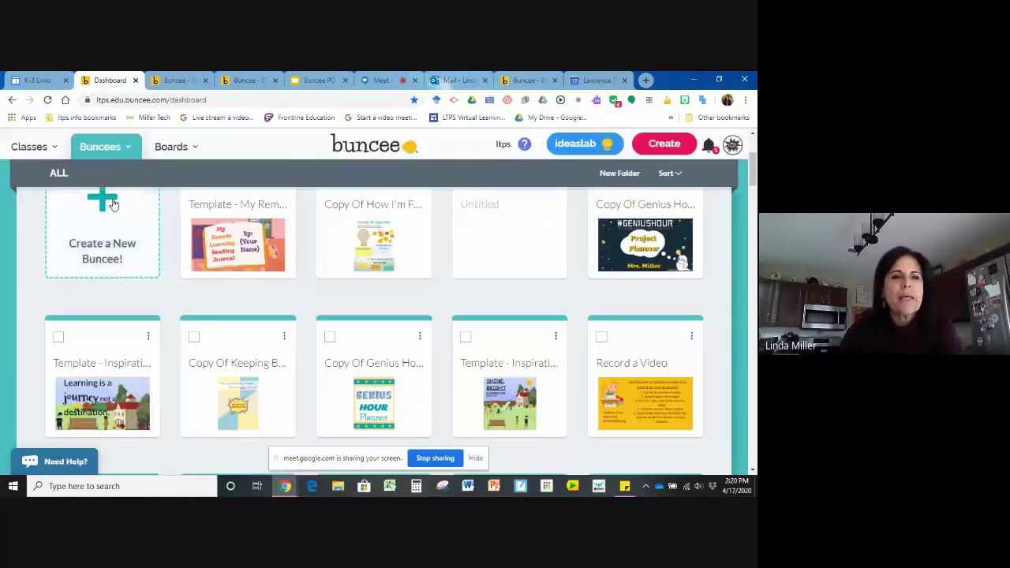
{"action": "left_click", "coordinate": [102, 202]}
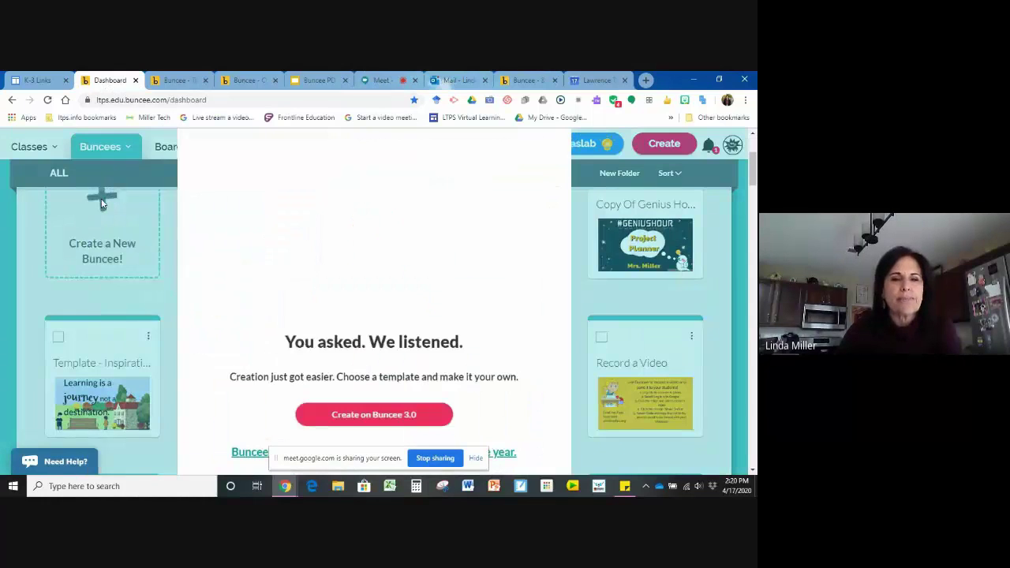
{"action": "left_click", "coordinate": [360, 426]}
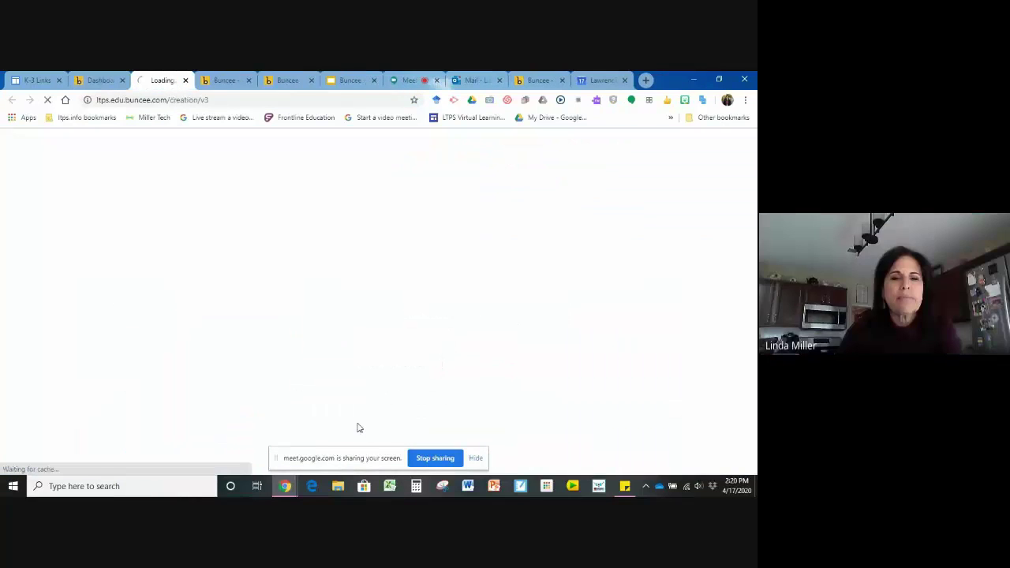
{"action": "left_click", "coordinate": [410, 81]}
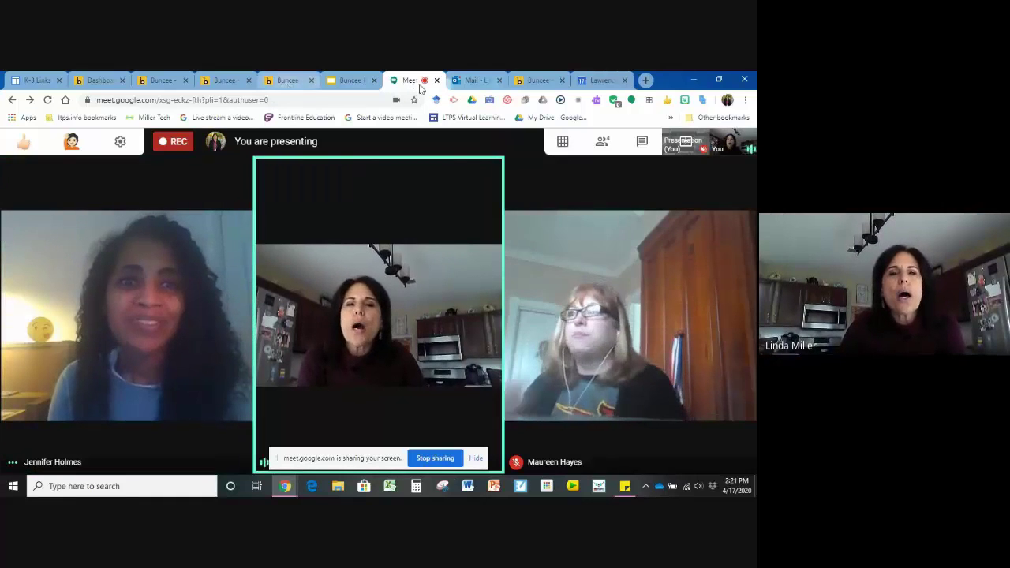
{"action": "left_click", "coordinate": [100, 82]}
{"action": "left_click", "coordinate": [160, 82]}
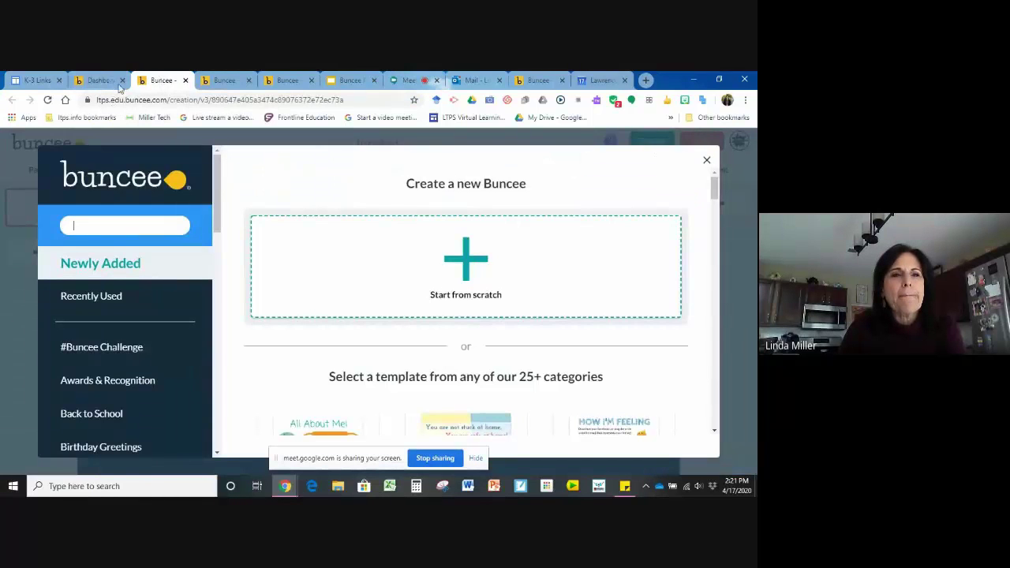
{"action": "left_click", "coordinate": [186, 79]}
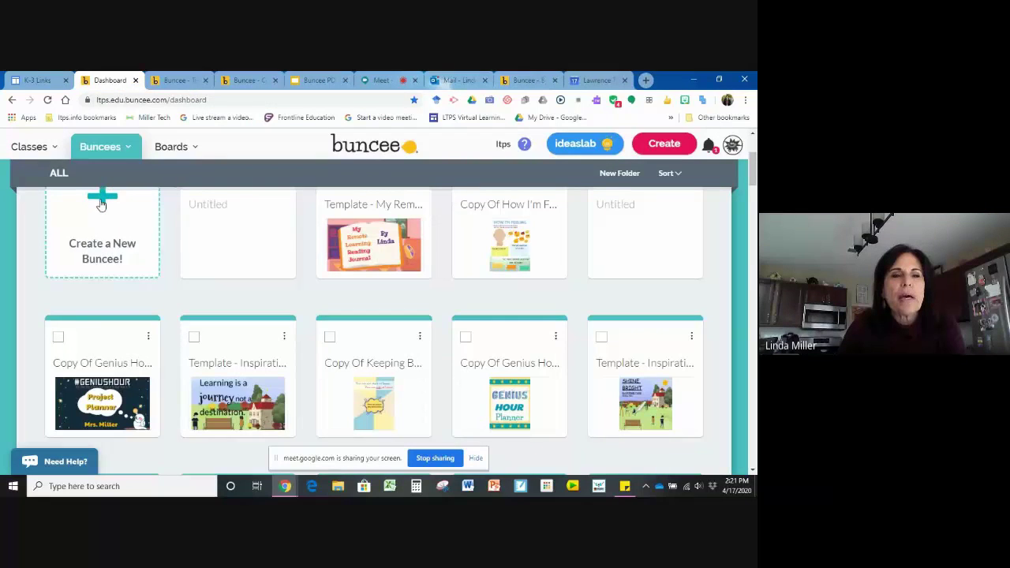
Step: Create a new Buncee on Buncee 3.0 and start it from scratch with a blank canvas
{"action": "left_click", "coordinate": [101, 204]}
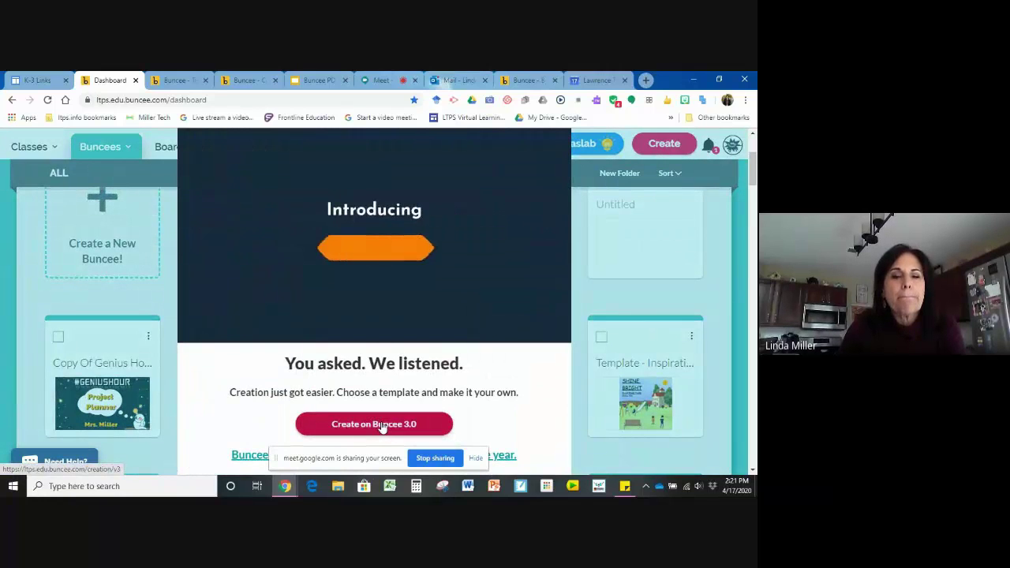
{"action": "left_click", "coordinate": [382, 427]}
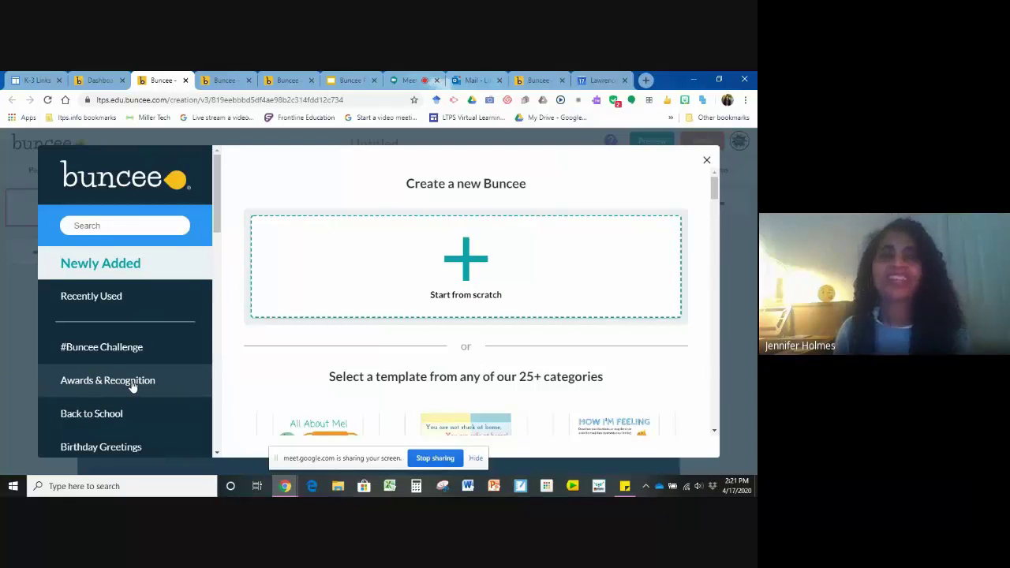
{"action": "left_click", "coordinate": [468, 259]}
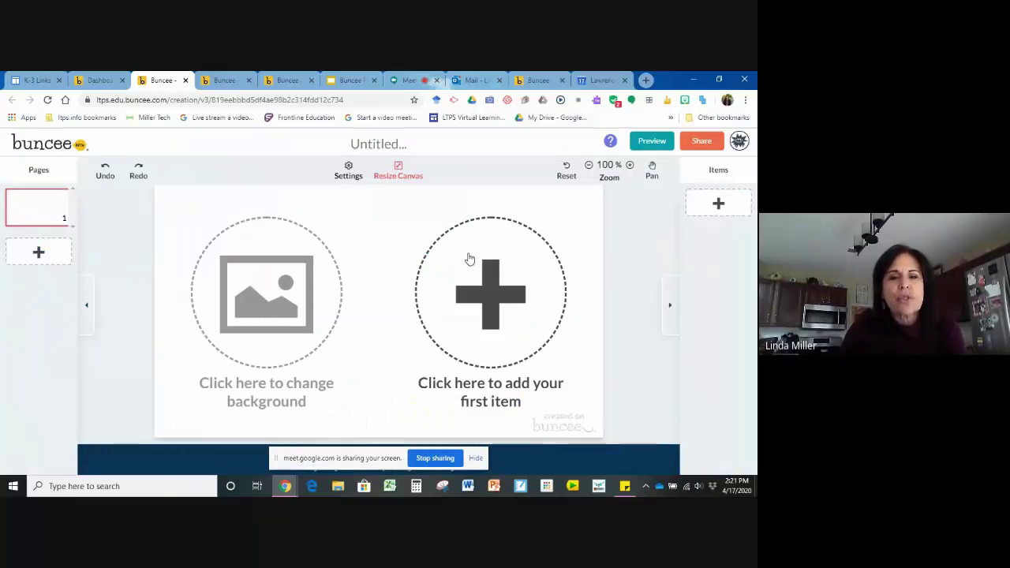
Step: Open the background library for the blank page, search it for "calm", look through the results and clear the search
{"action": "left_click", "coordinate": [289, 307]}
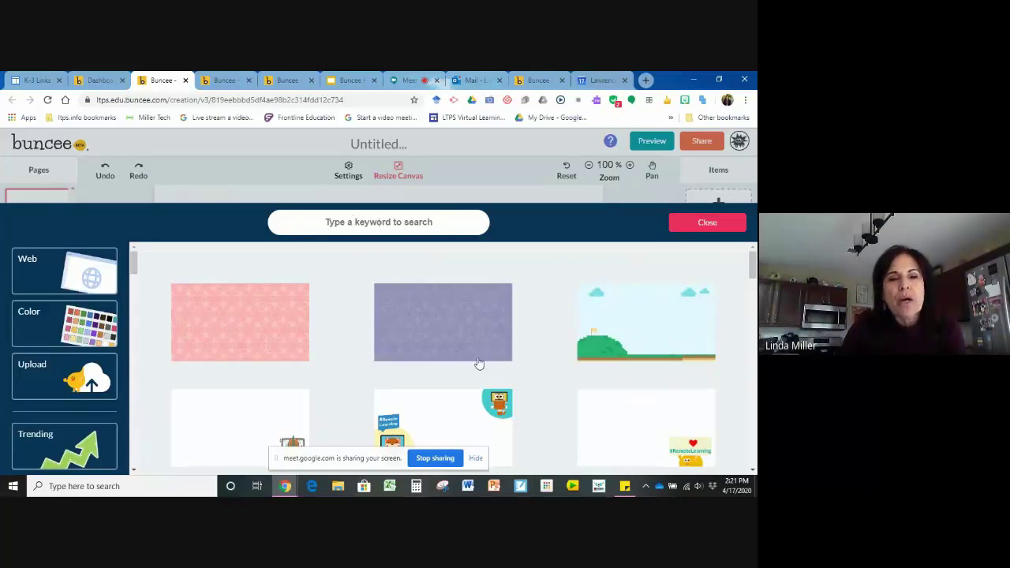
{"action": "mouse_move", "coordinate": [134, 266]}
{"action": "left_mouse_down"}
{"action": "mouse_move", "coordinate": [135, 325]}
{"action": "mouse_move", "coordinate": [134, 252]}
{"action": "left_mouse_up"}
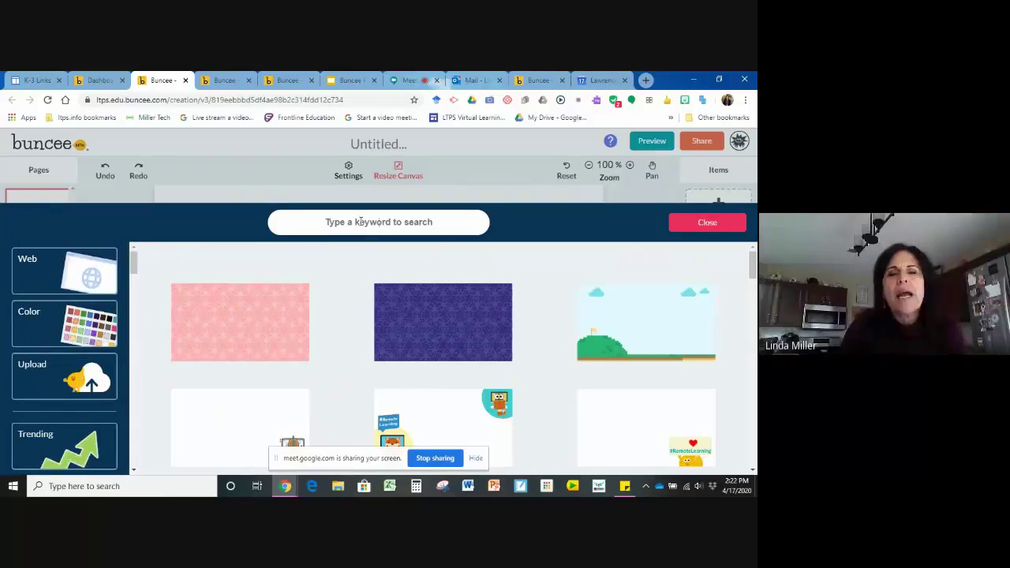
{"action": "left_click", "coordinate": [359, 222]}
{"action": "type", "text": "calm"}
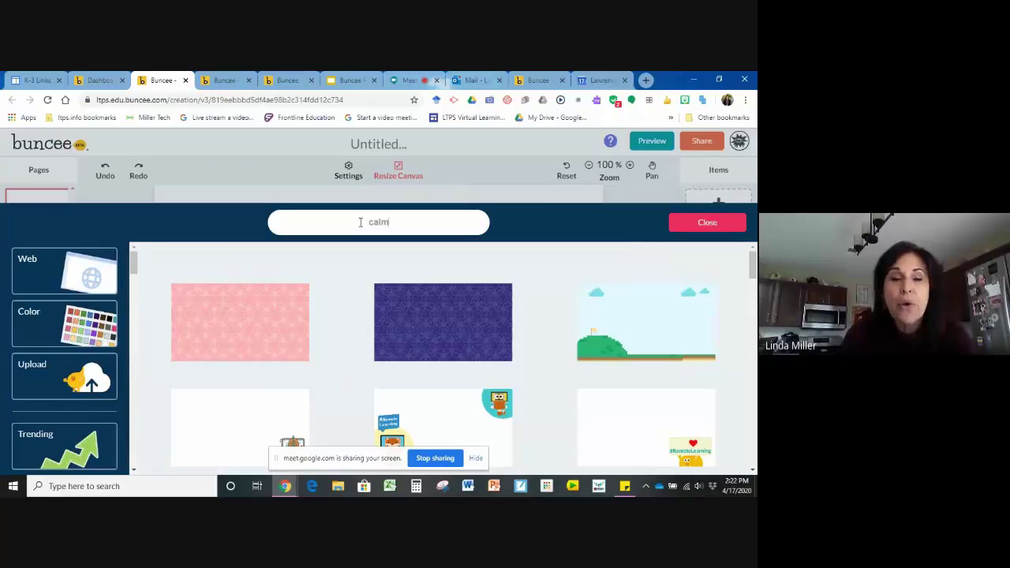
{"action": "key", "text": "Return"}
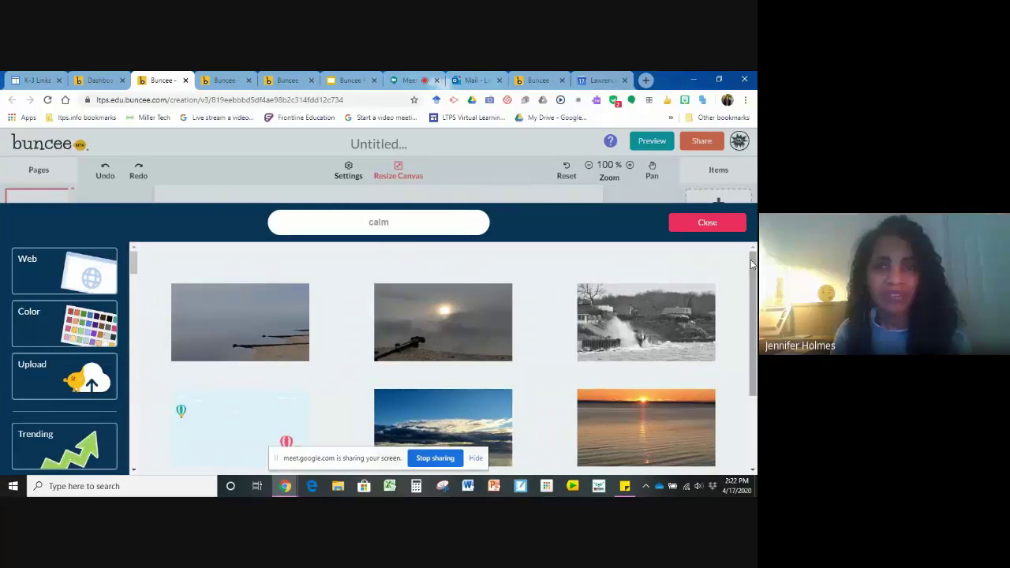
{"action": "left_click_drag", "start_coordinate": [749, 268], "coordinate": [746, 340]}
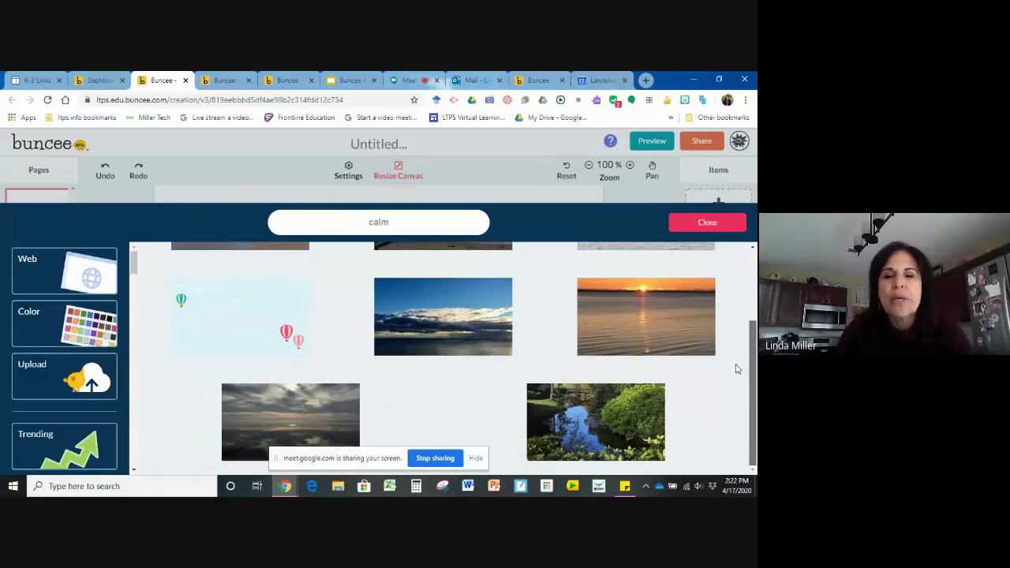
{"action": "scroll", "coordinate": [734, 347], "scroll_direction": "up", "scroll_amount": 3}
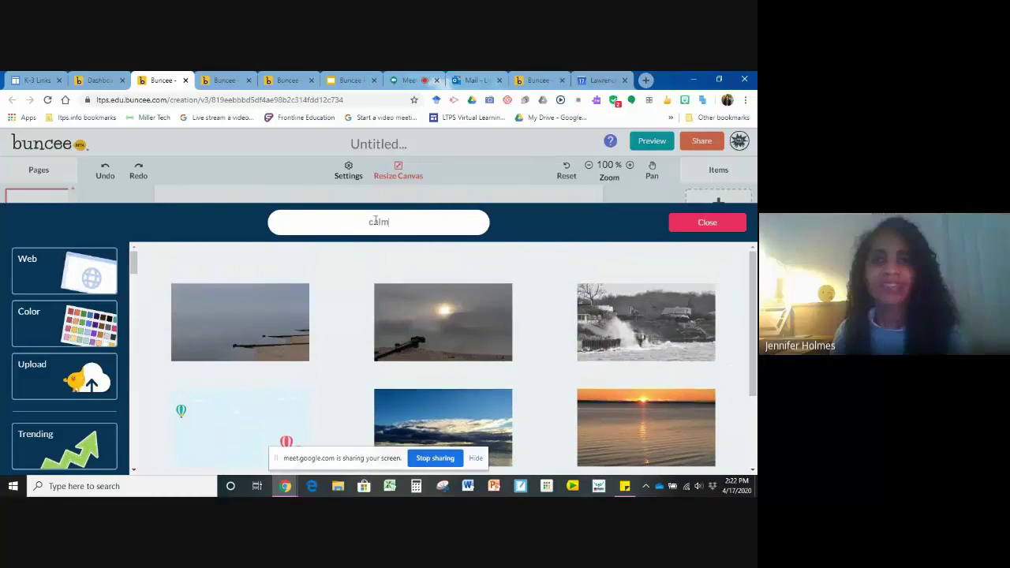
{"action": "key", "text": "BackSpace"}
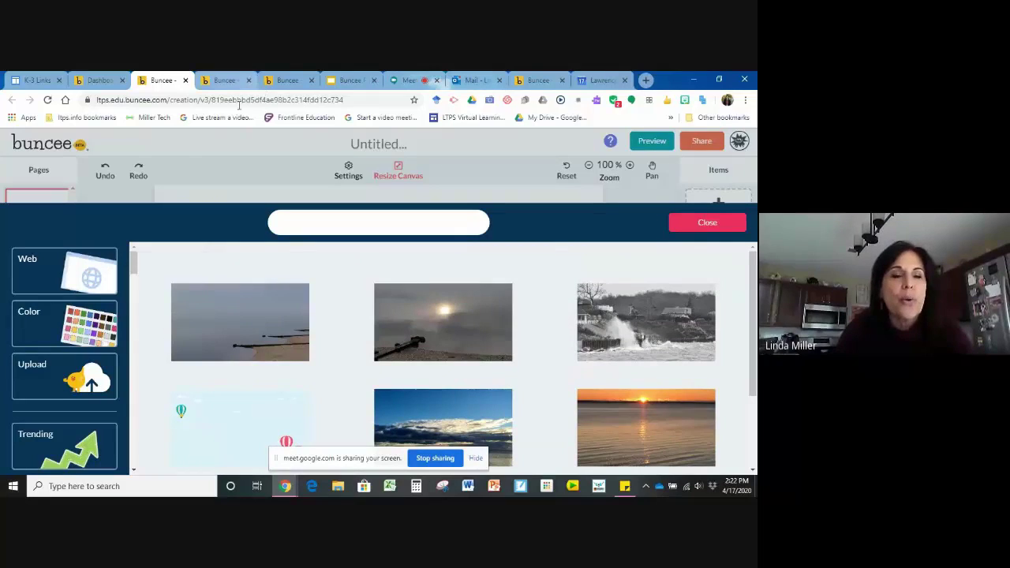
Step: Examine the Newly Added backgrounds, from the schedules and note layouts to the photos and student drawings
{"action": "left_click_drag", "start_coordinate": [135, 263], "coordinate": [135, 281]}
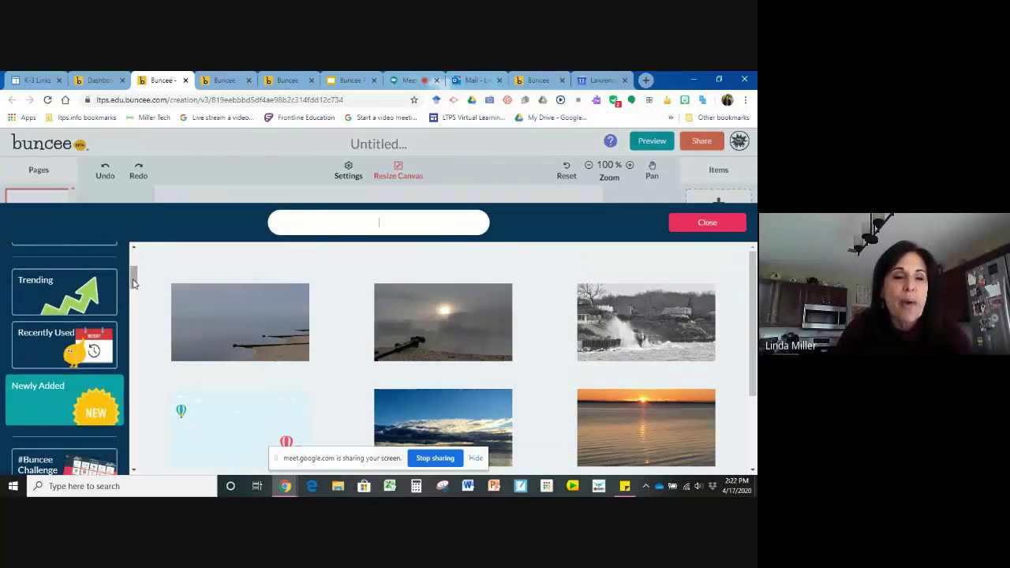
{"action": "left_click", "coordinate": [57, 405]}
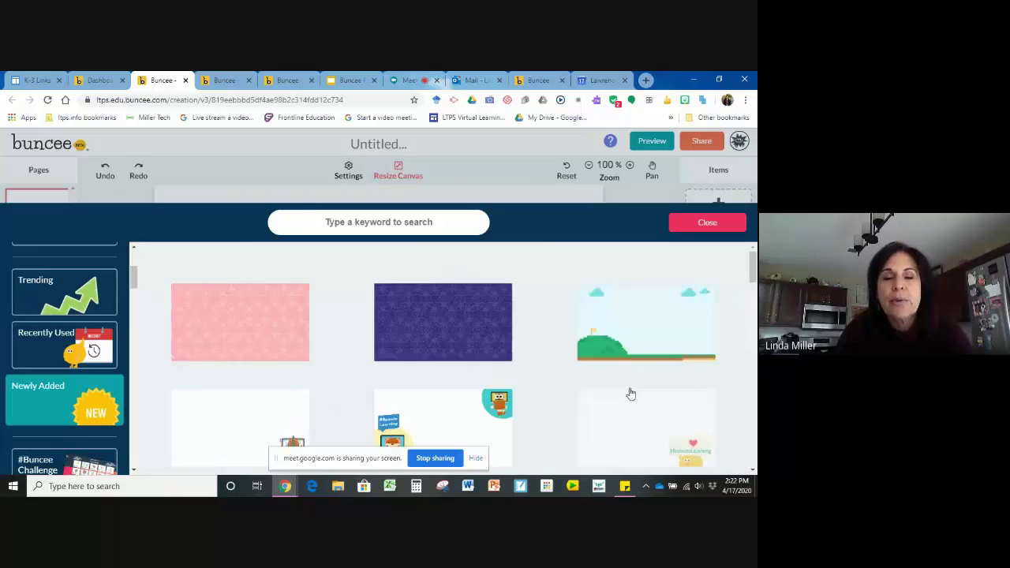
{"action": "left_click_drag", "start_coordinate": [752, 265], "coordinate": [756, 312]}
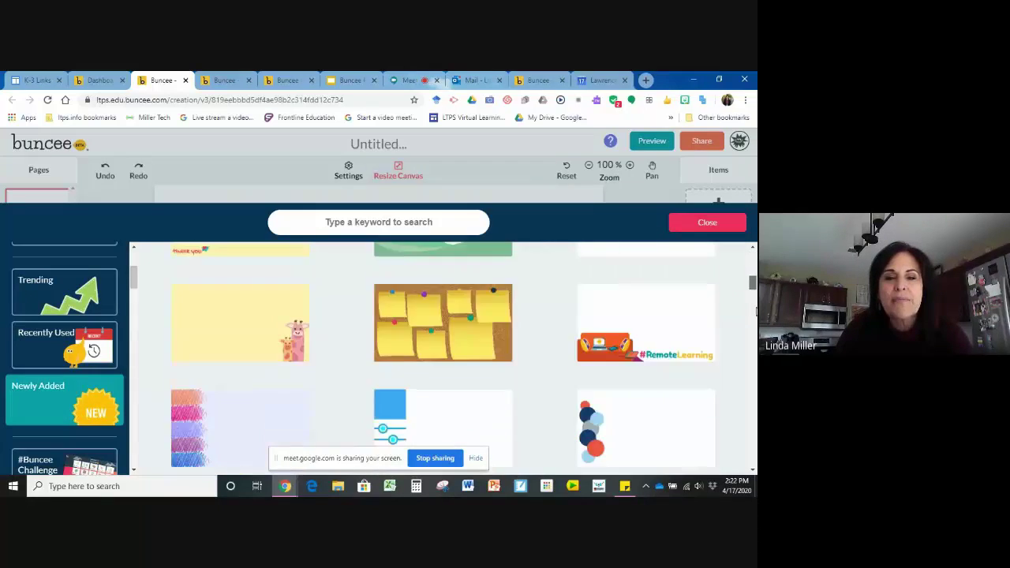
{"action": "scroll", "coordinate": [756, 311], "scroll_direction": "down", "scroll_amount": 2}
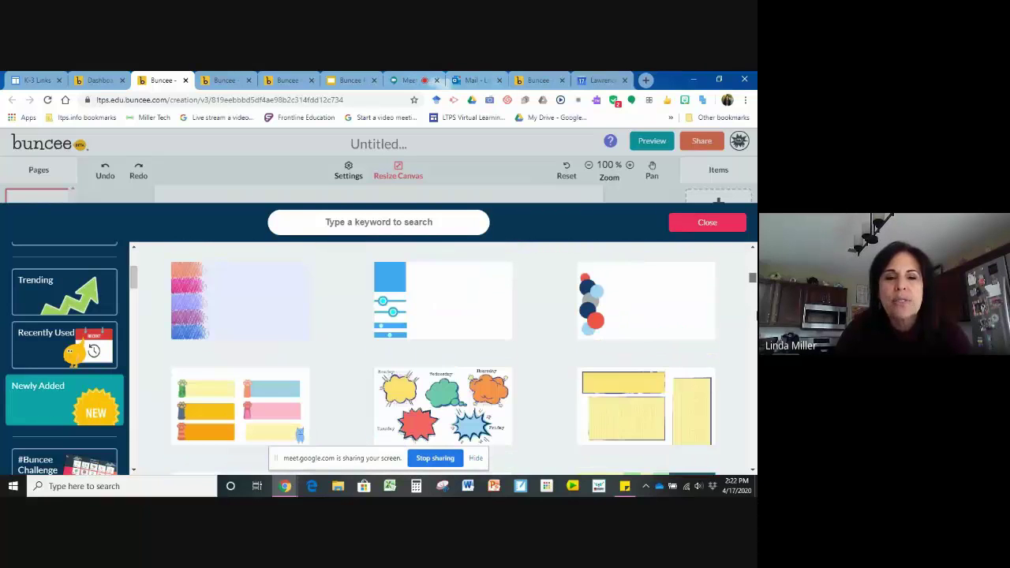
{"action": "scroll", "coordinate": [442, 355], "scroll_direction": "down", "scroll_amount": 2}
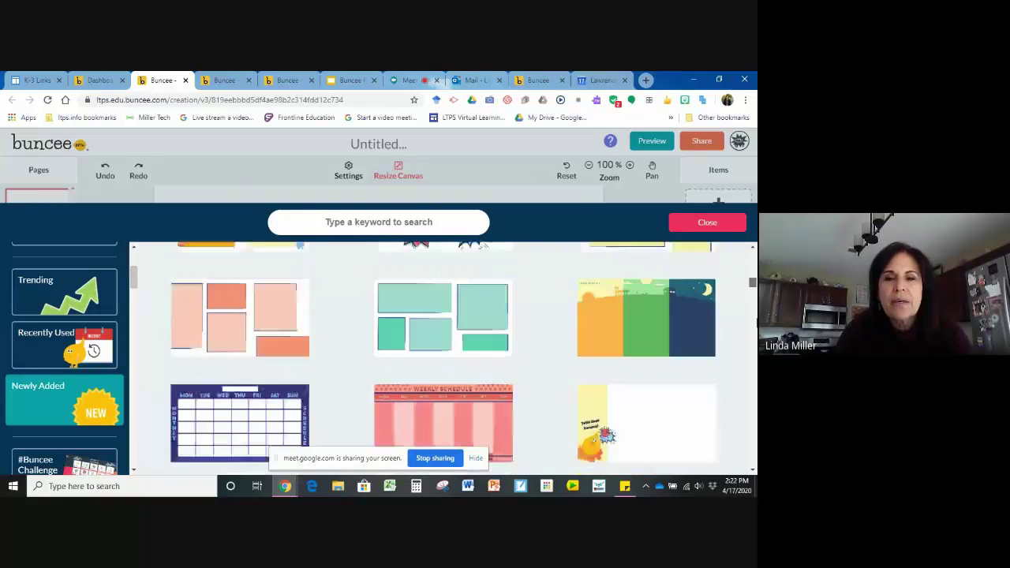
{"action": "scroll", "coordinate": [464, 358], "scroll_direction": "down", "scroll_amount": 1}
{"action": "scroll", "coordinate": [756, 344], "scroll_direction": "down", "scroll_amount": 5}
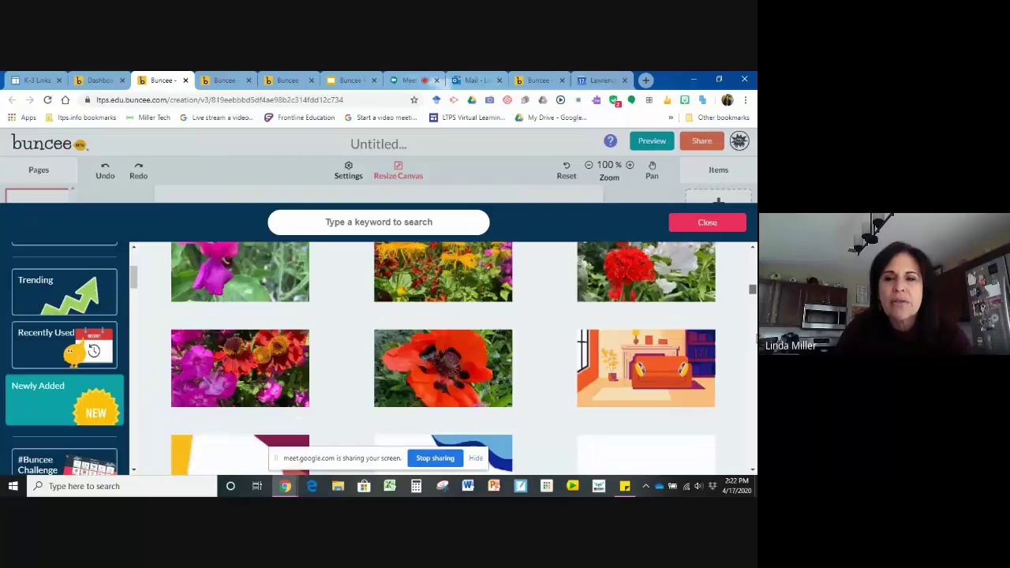
{"action": "scroll", "coordinate": [757, 324], "scroll_direction": "up", "scroll_amount": 5}
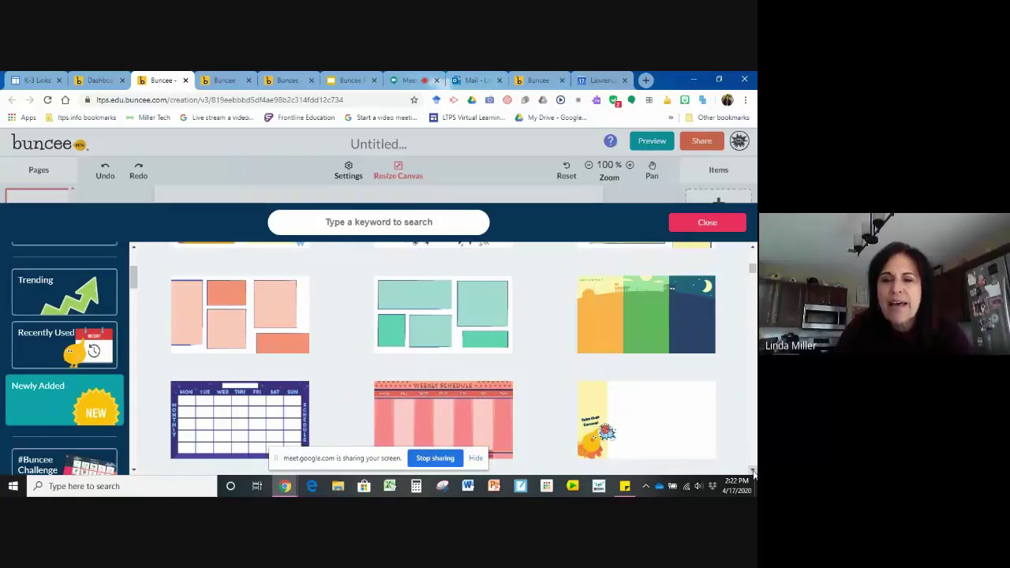
{"action": "scroll", "coordinate": [753, 472], "scroll_direction": "down", "scroll_amount": 3}
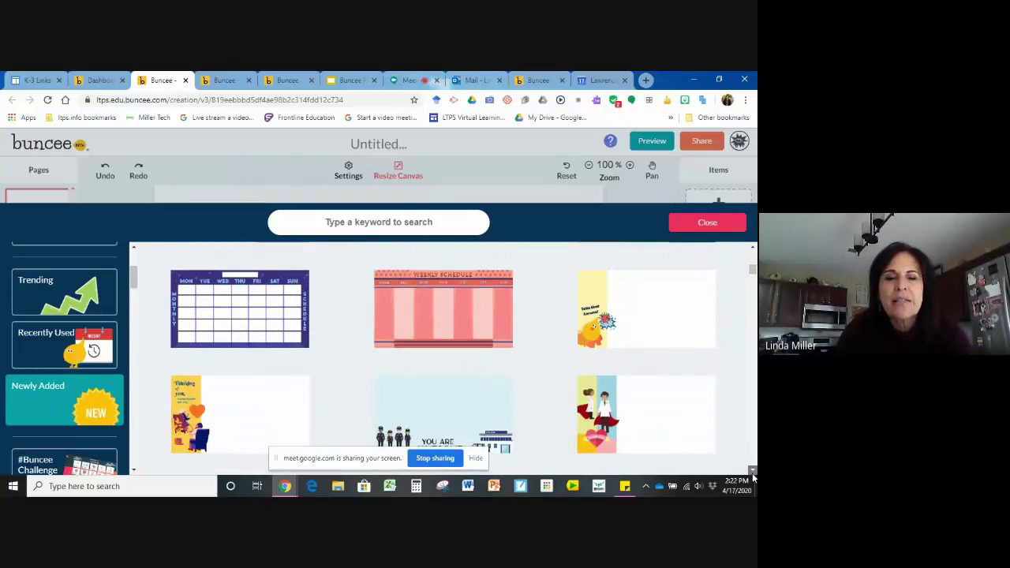
{"action": "scroll", "coordinate": [742, 380], "scroll_direction": "down", "scroll_amount": 1}
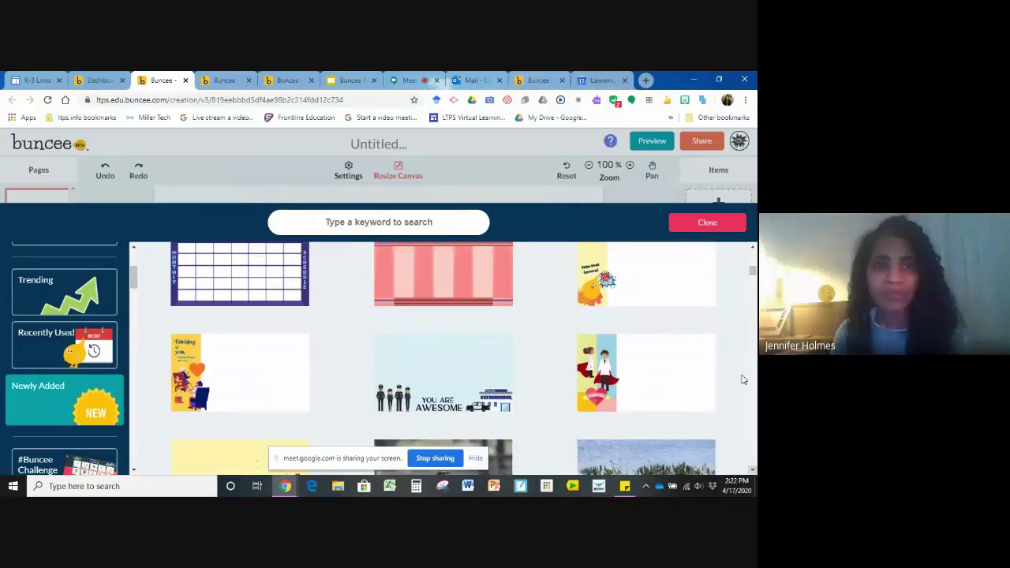
{"action": "scroll", "coordinate": [742, 379], "scroll_direction": "down", "scroll_amount": 1}
{"action": "left_click_drag", "start_coordinate": [753, 276], "coordinate": [753, 298]}
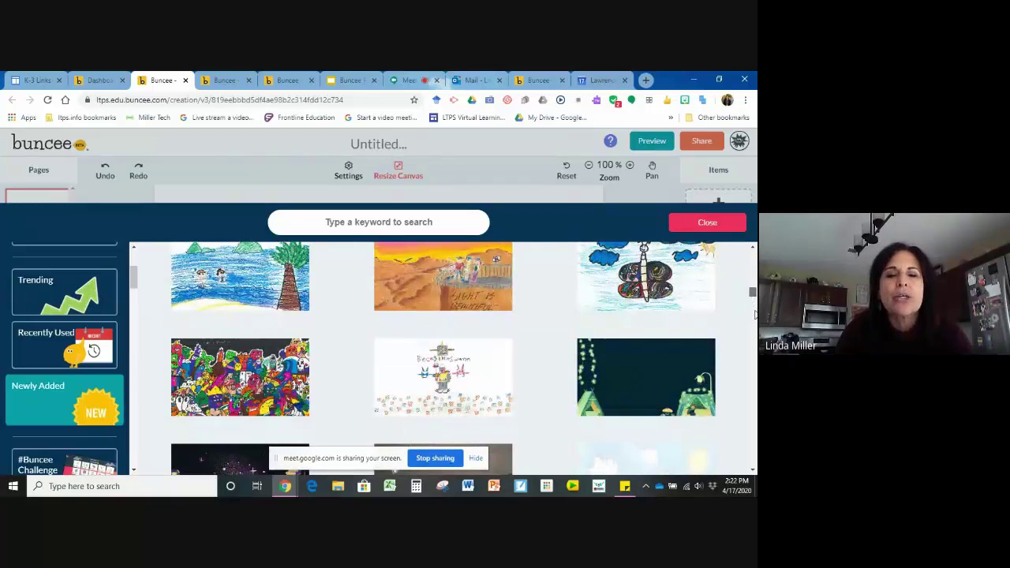
{"action": "mouse_move", "coordinate": [754, 315]}
{"action": "left_mouse_down"}
{"action": "mouse_move", "coordinate": [756, 359]}
{"action": "mouse_move", "coordinate": [723, 254]}
{"action": "left_mouse_up"}
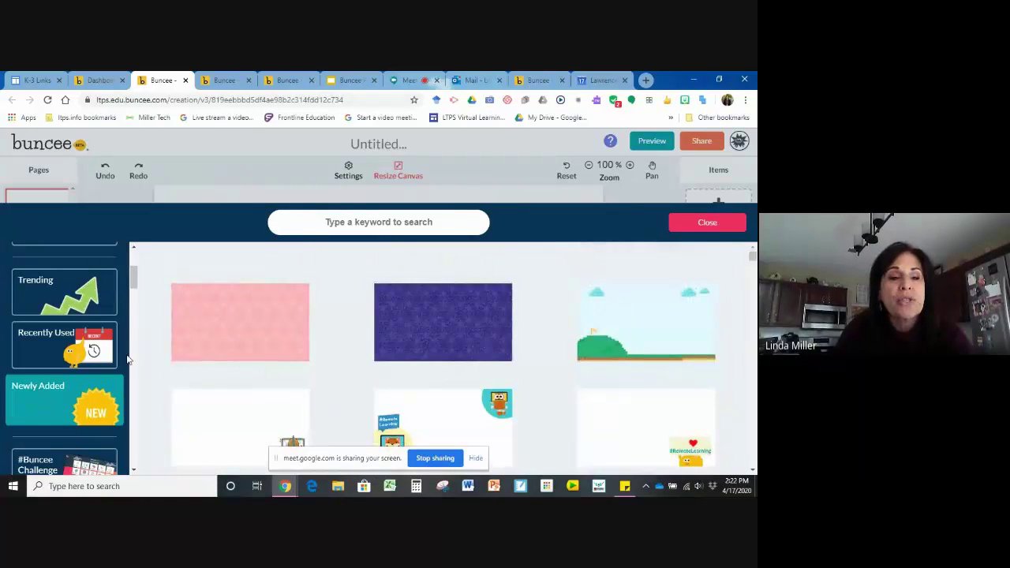
Step: Apply the purple, green and yellow watercolor background from the Art category to this page only
{"action": "scroll", "coordinate": [138, 296], "scroll_direction": "down", "scroll_amount": 3}
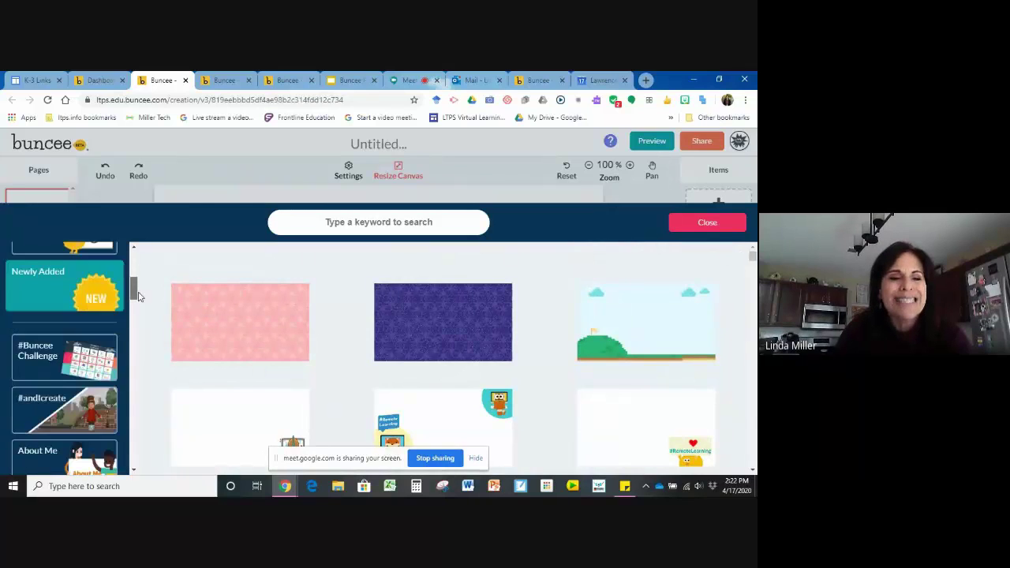
{"action": "left_click_drag", "start_coordinate": [138, 296], "coordinate": [138, 313]}
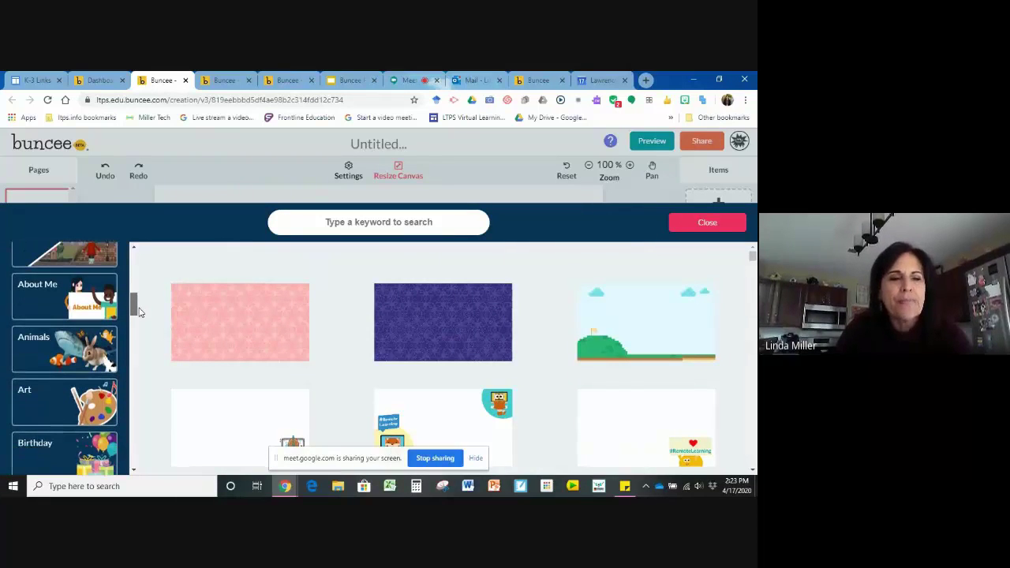
{"action": "left_click", "coordinate": [50, 406]}
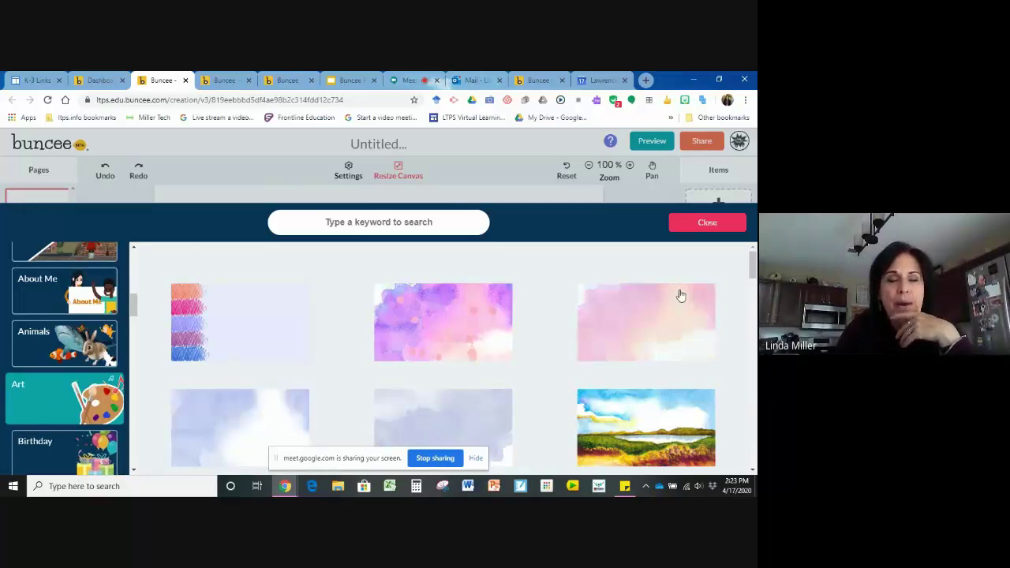
{"action": "left_click_drag", "start_coordinate": [754, 267], "coordinate": [750, 363]}
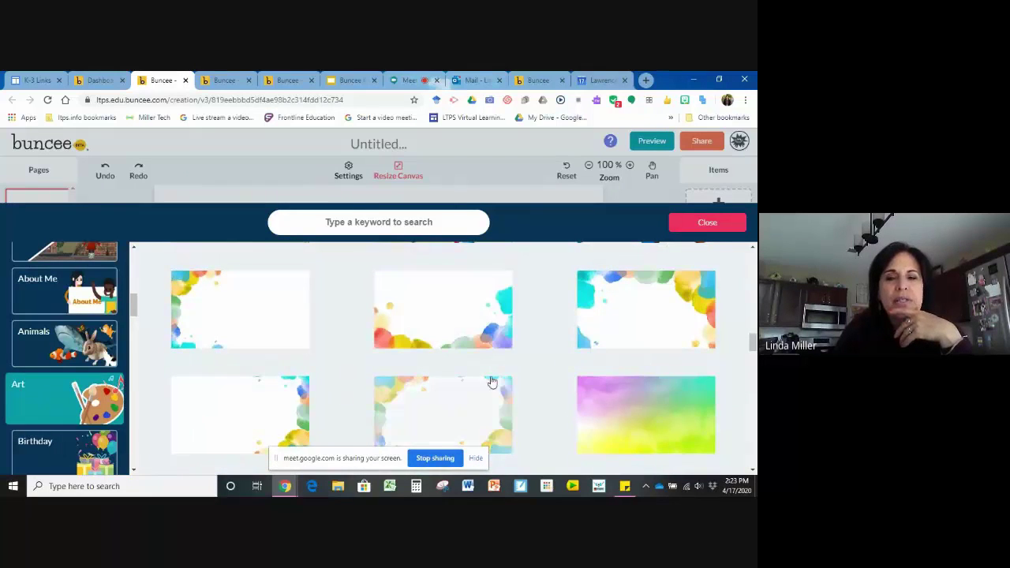
{"action": "left_click", "coordinate": [617, 416]}
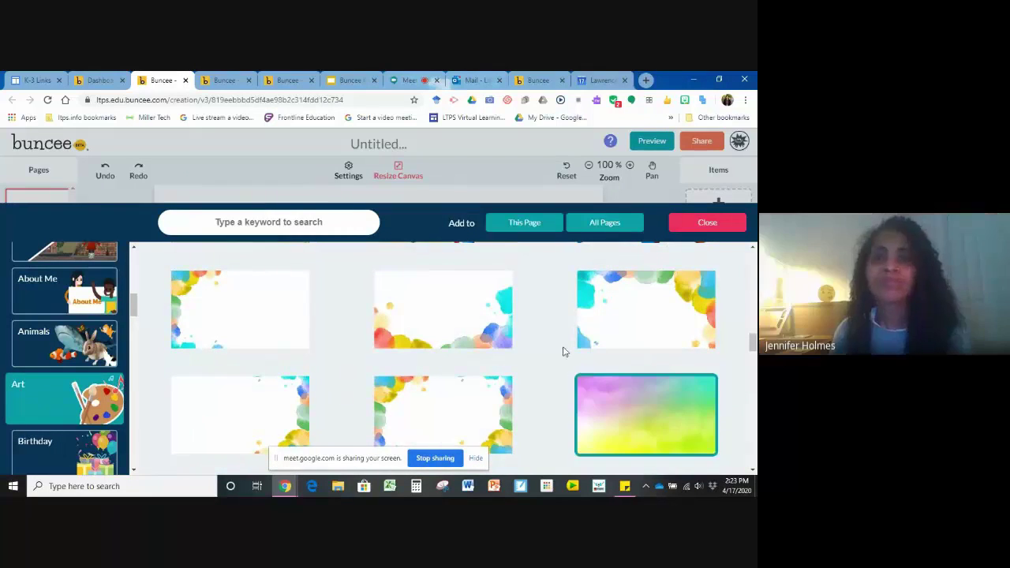
{"action": "left_click", "coordinate": [515, 226]}
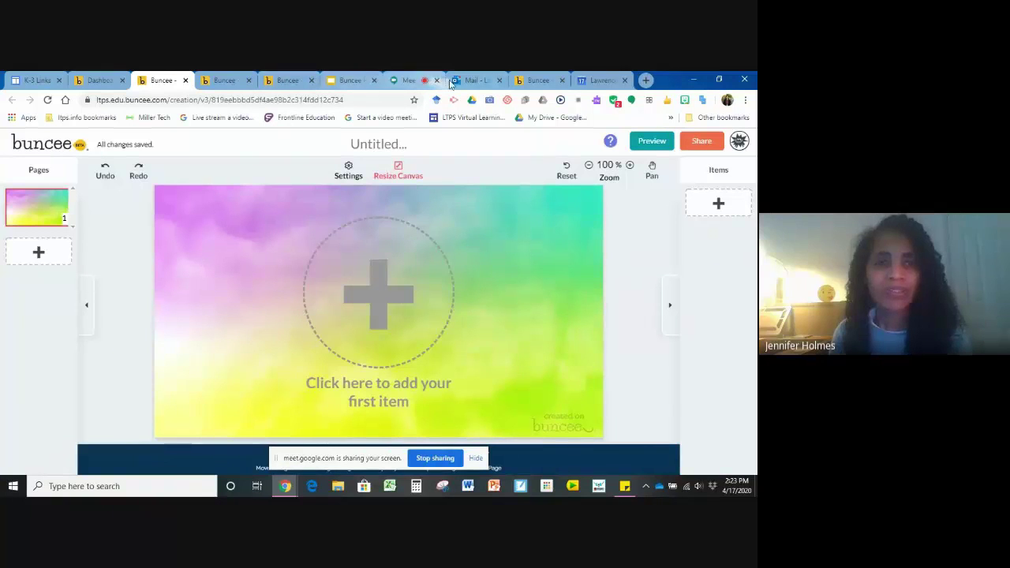
Step: Check the Google Meet call, then close the Buncee PD slides, the How I'm Feeling reflection and the Reading Journal template
{"action": "left_click", "coordinate": [409, 84]}
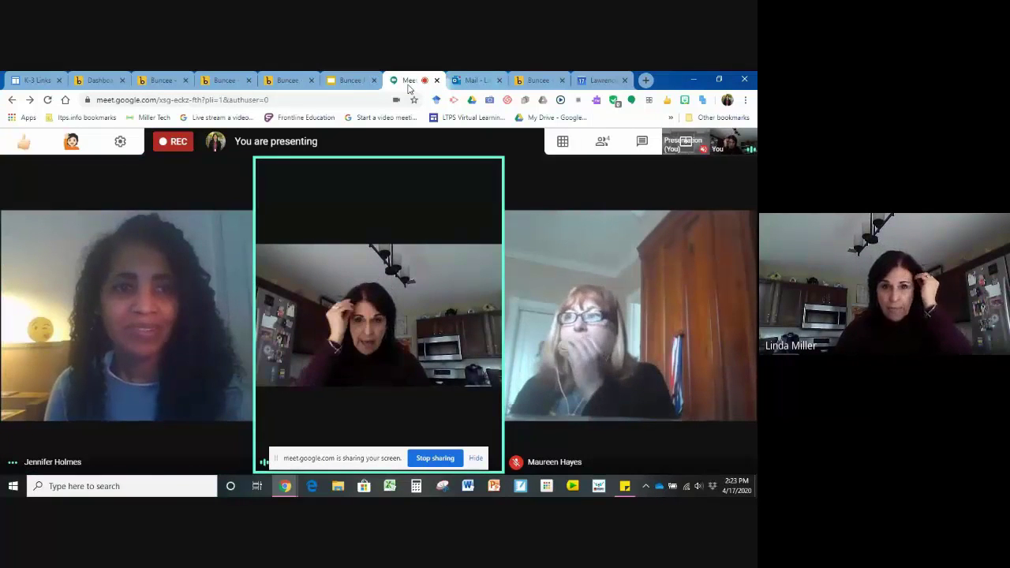
{"action": "left_click", "coordinate": [349, 81]}
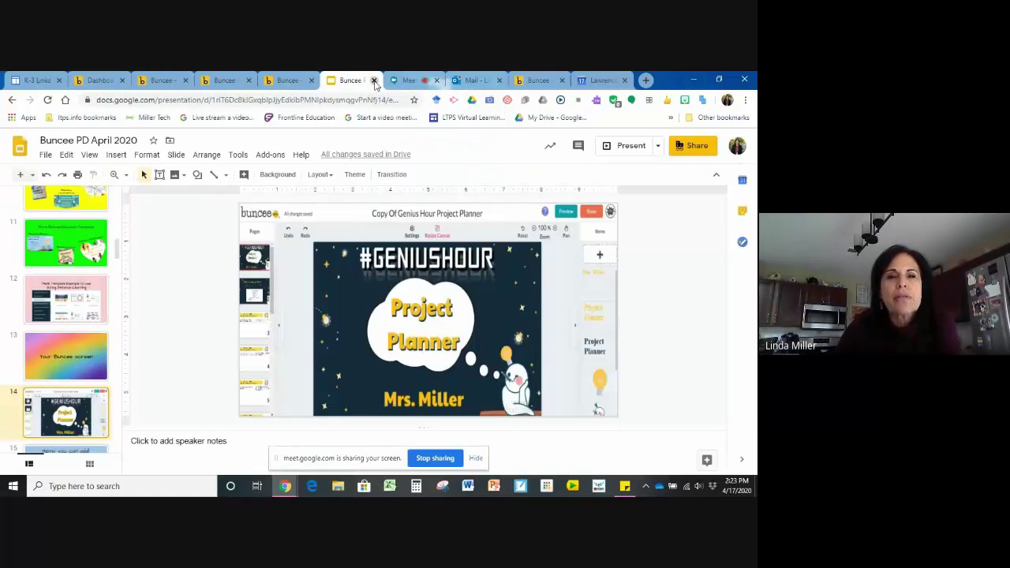
{"action": "left_click", "coordinate": [374, 81]}
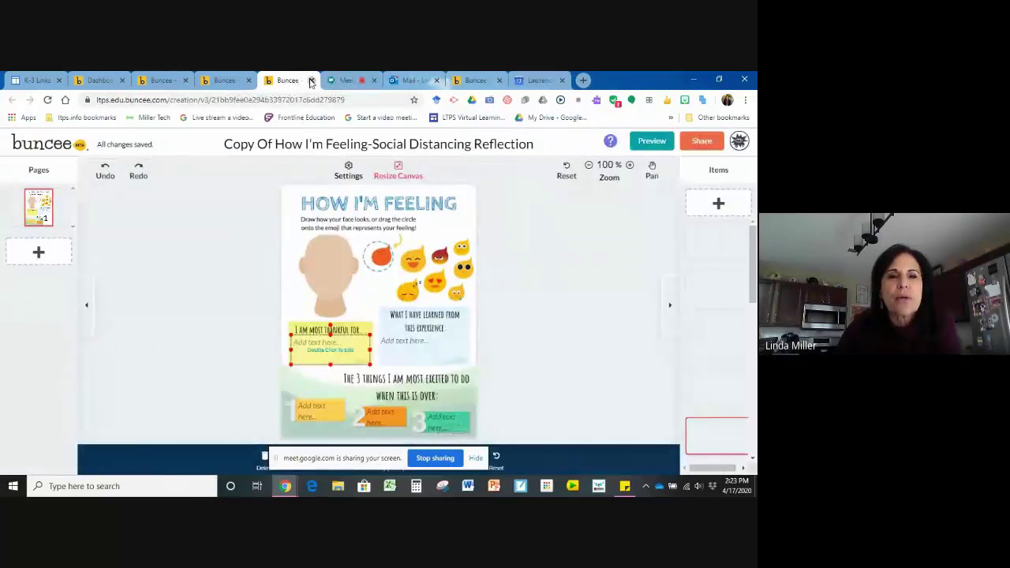
{"action": "left_click", "coordinate": [311, 80]}
{"action": "left_click", "coordinate": [217, 80]}
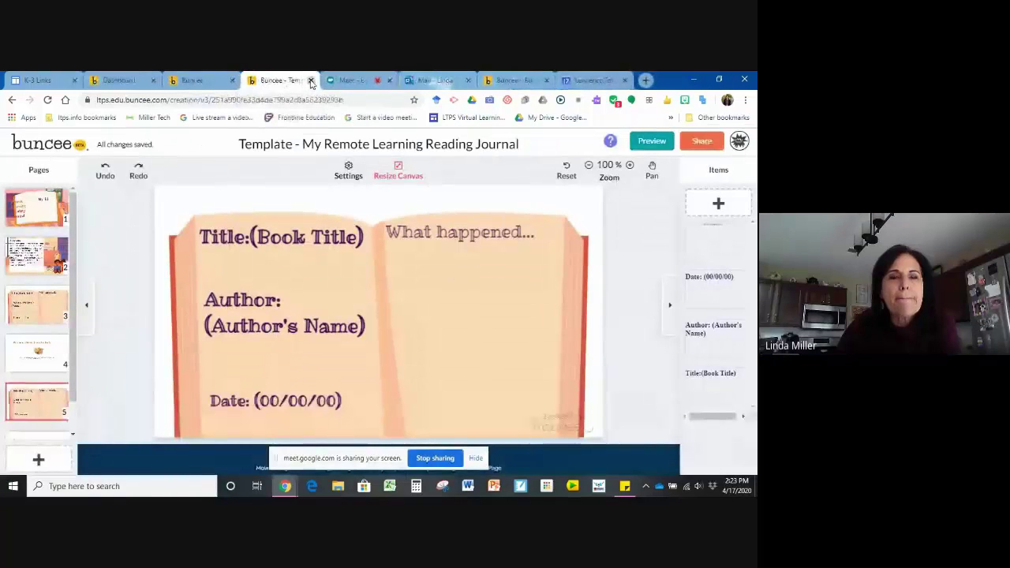
{"action": "left_click", "coordinate": [311, 80]}
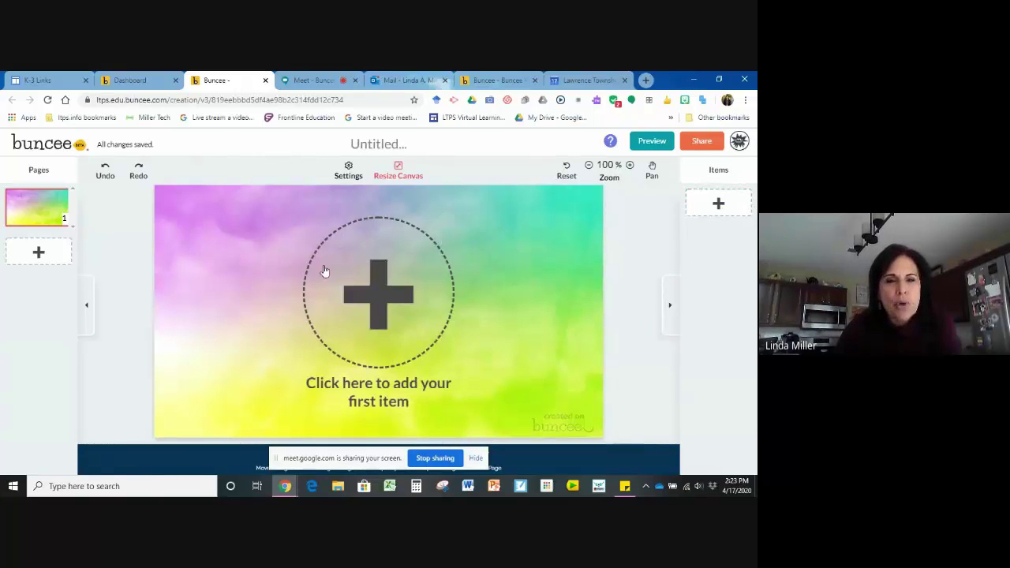
Step: Add a text item reading "How to reduce anxiety" and move it to the upper middle of the page
{"action": "left_click", "coordinate": [720, 206]}
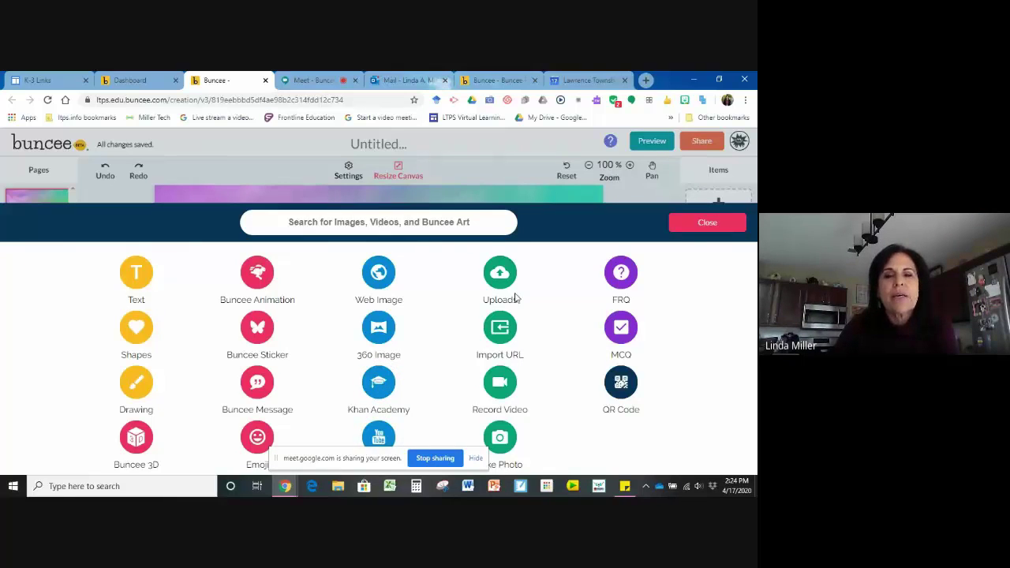
{"action": "left_click", "coordinate": [501, 273]}
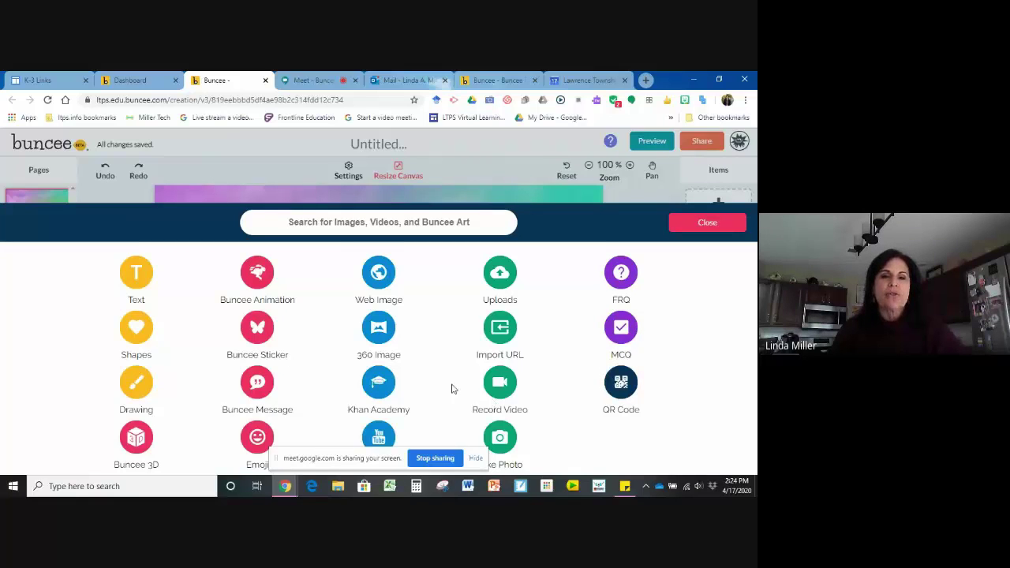
{"action": "left_click", "coordinate": [134, 274]}
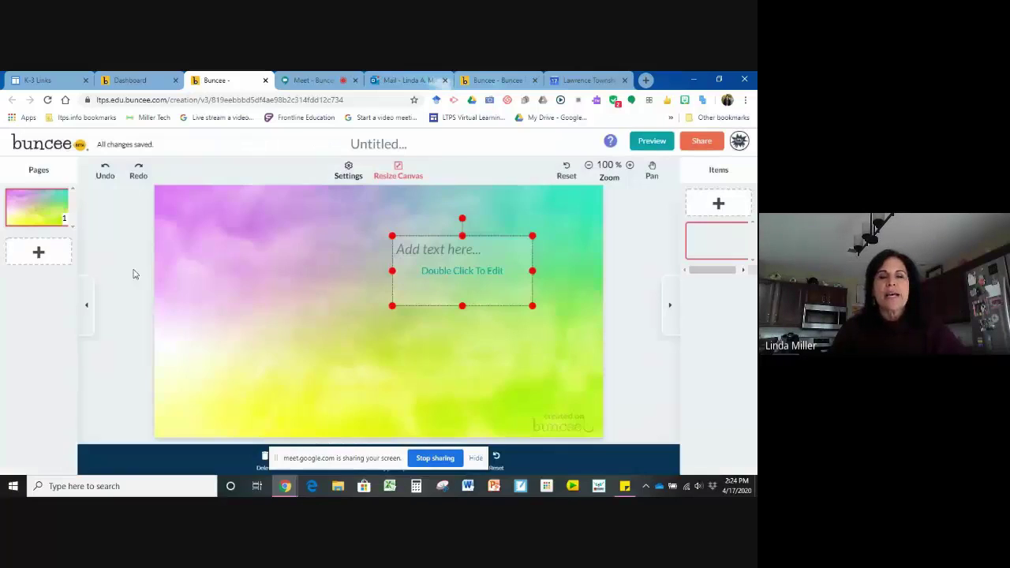
{"action": "double_click", "coordinate": [426, 249]}
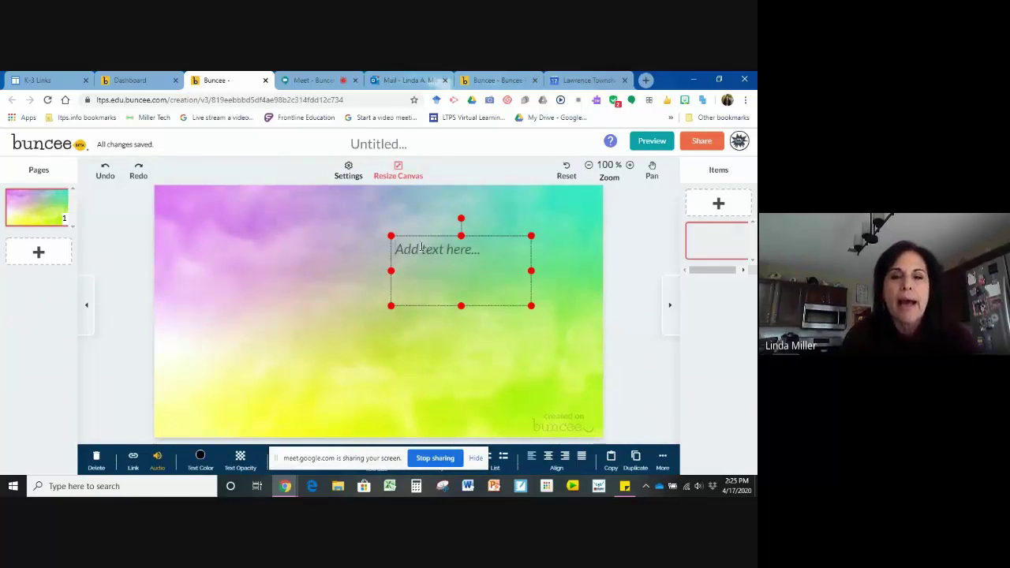
{"action": "type", "text": "How to reduc"}
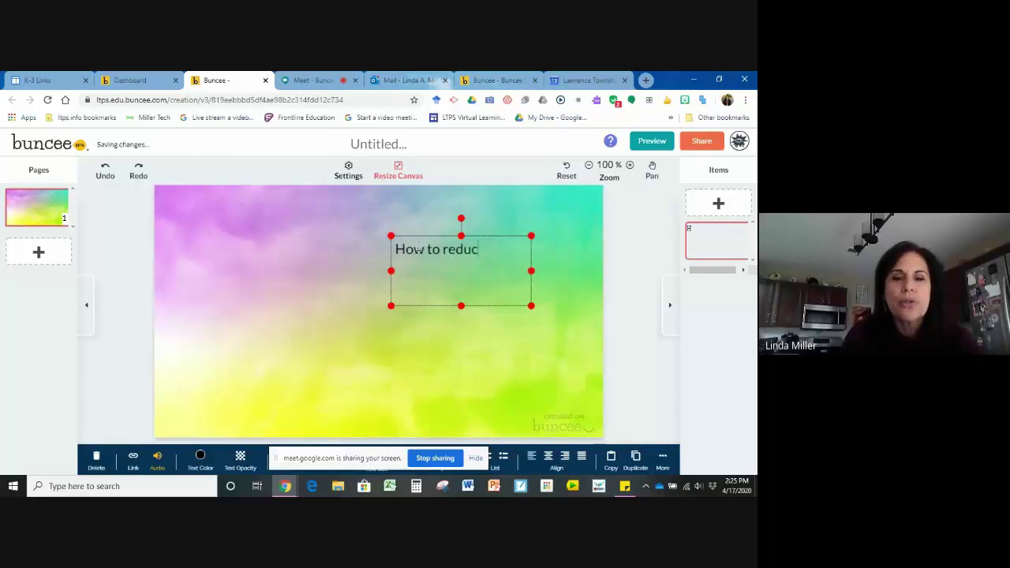
{"action": "type", "text": "e anxie"}
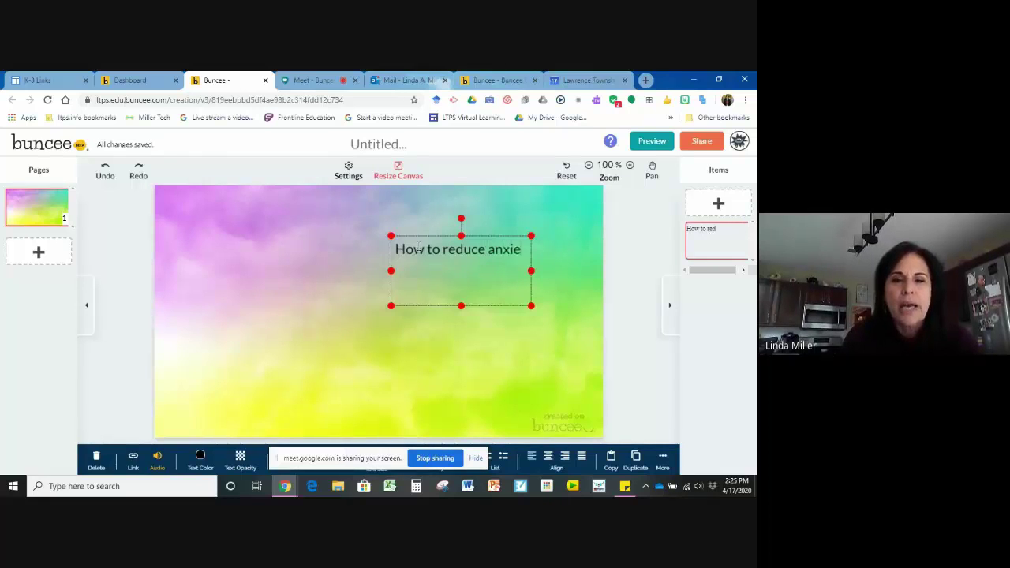
{"action": "type", "text": "ty"}
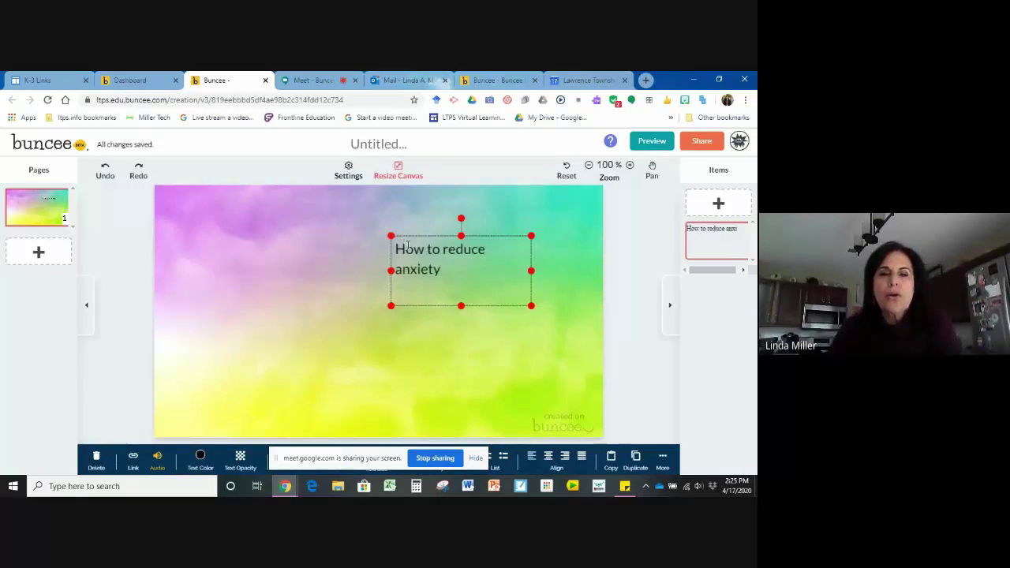
{"action": "left_click", "coordinate": [371, 276]}
{"action": "left_click_drag", "start_coordinate": [418, 258], "coordinate": [332, 216]}
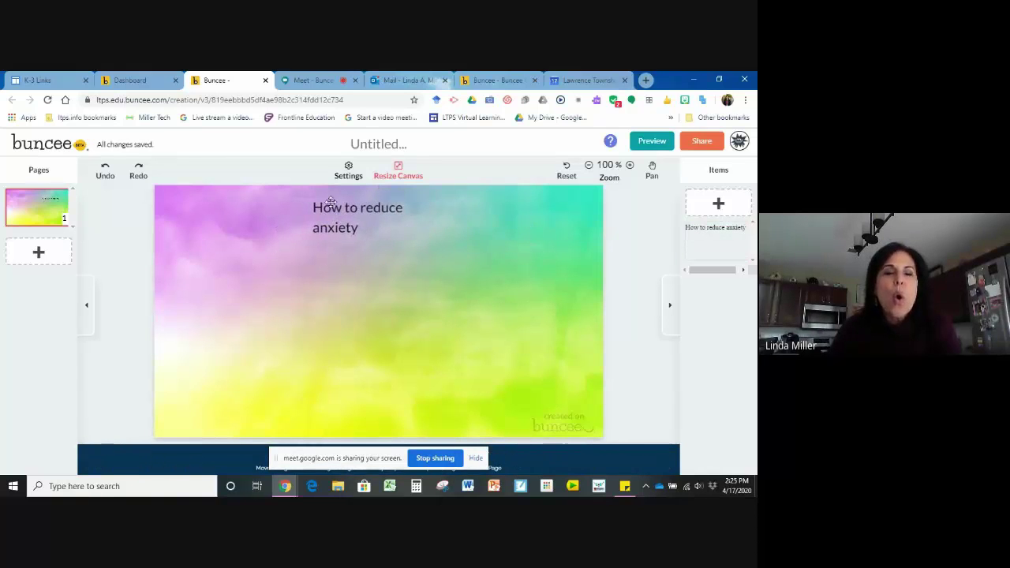
Step: Color the whole title text dark purple (#320852) and center it in its box
{"action": "double_click", "coordinate": [331, 202]}
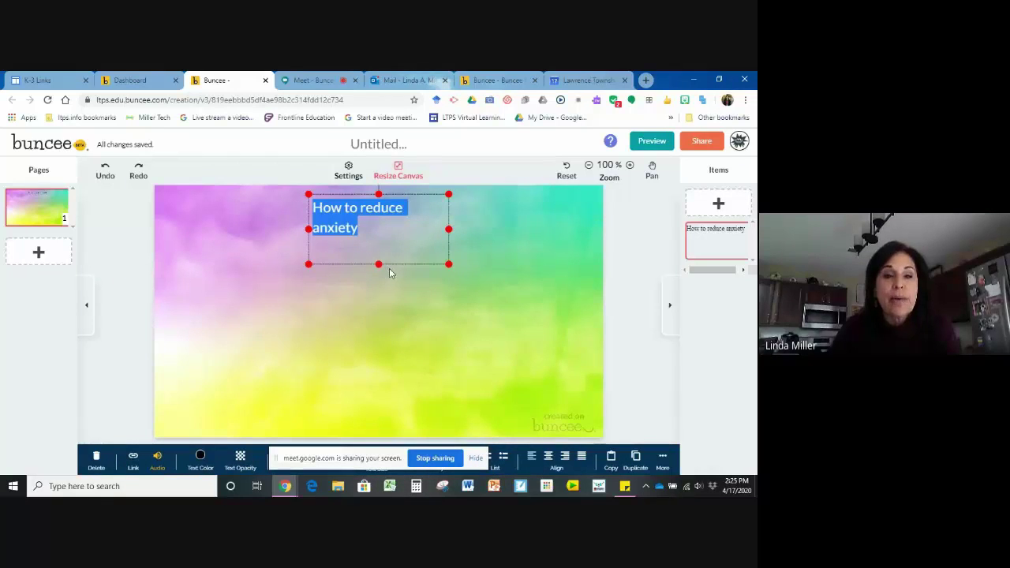
{"action": "left_click", "coordinate": [202, 457]}
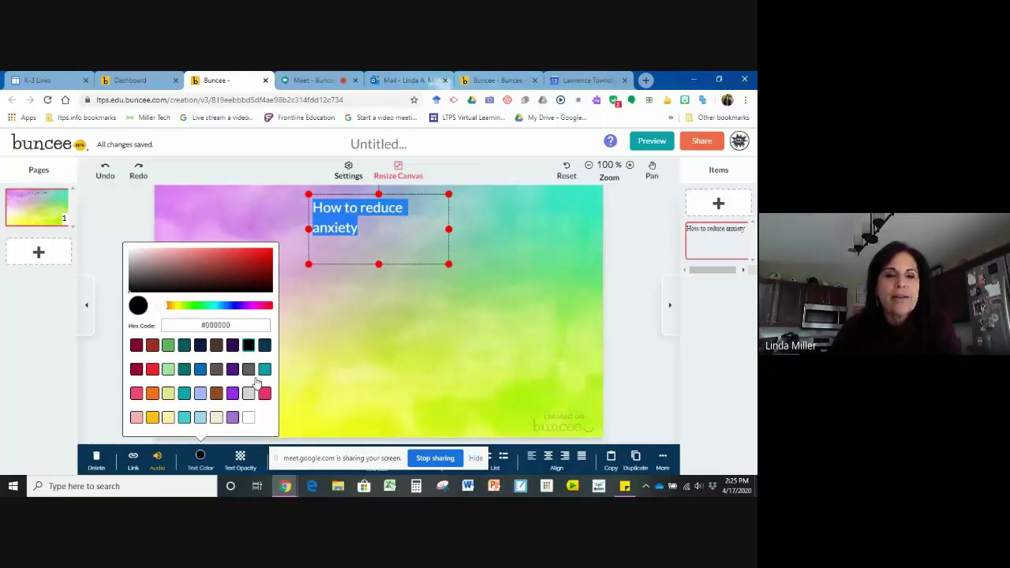
{"action": "left_click", "coordinate": [233, 349]}
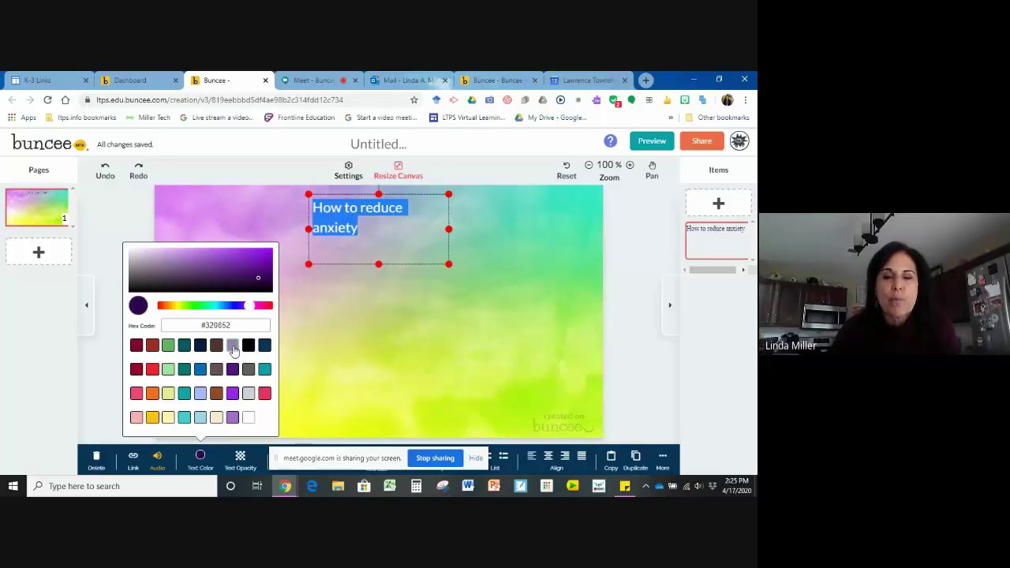
{"action": "left_click", "coordinate": [551, 458]}
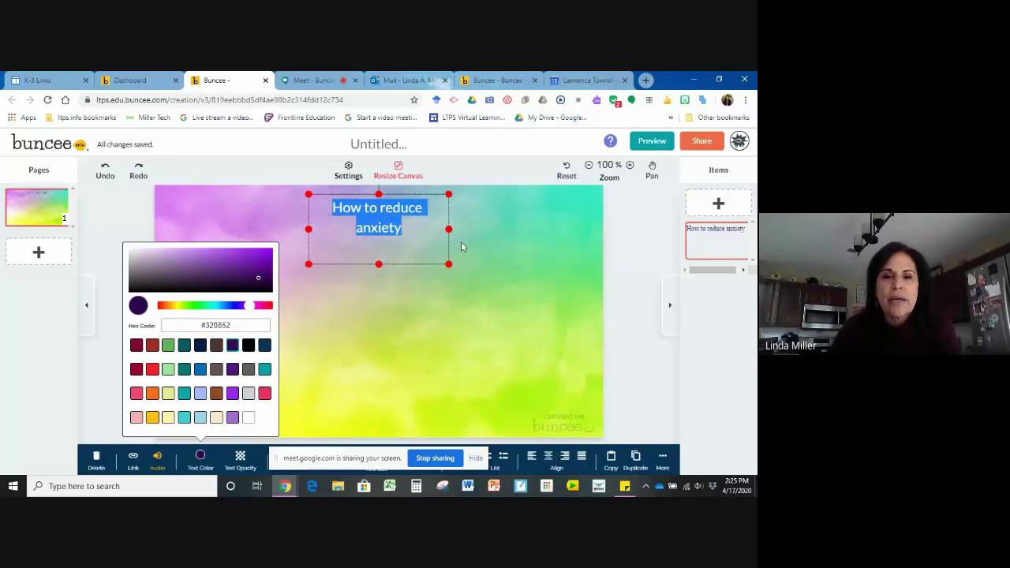
Step: Widen the title's text box so the title fits on one line and shift it left toward the page's center
{"action": "left_click_drag", "start_coordinate": [453, 233], "coordinate": [527, 228]}
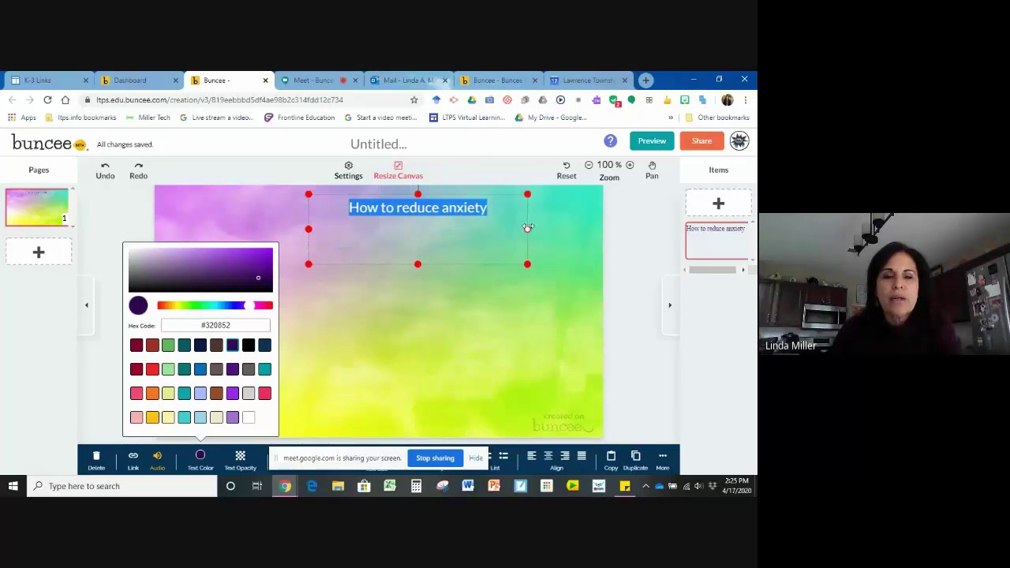
{"action": "left_click", "coordinate": [430, 335]}
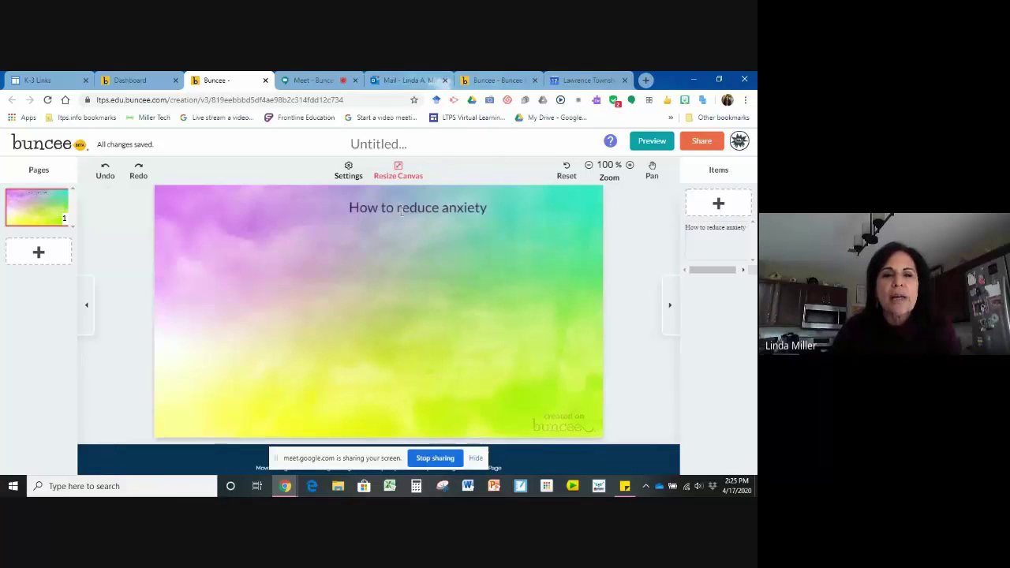
{"action": "left_click_drag", "start_coordinate": [401, 208], "coordinate": [380, 208]}
{"action": "left_click", "coordinate": [438, 342]}
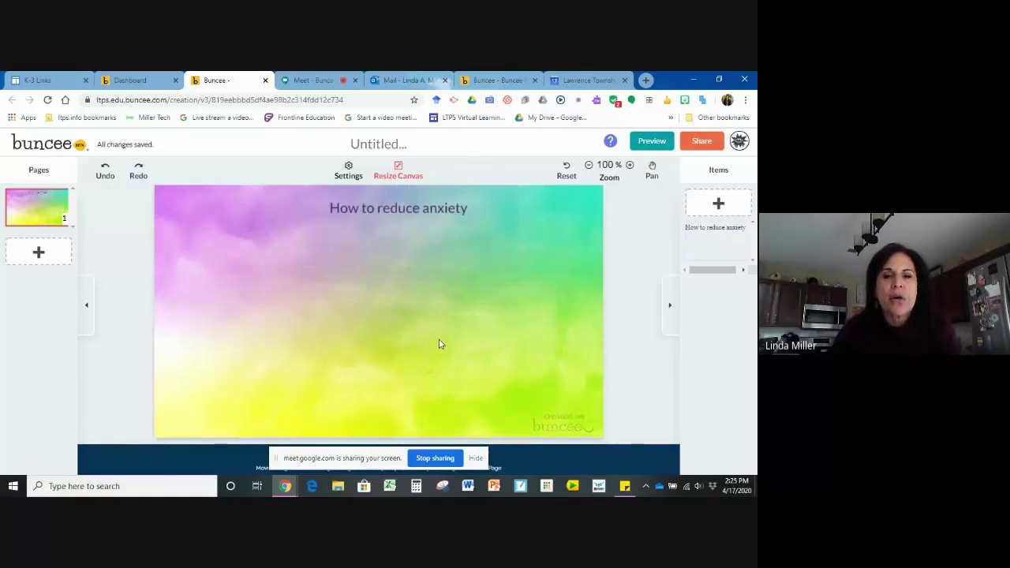
Step: Search the emojis for "happy", add the smiling yellow face with the brown cap and place it on the page's left side
{"action": "left_click", "coordinate": [718, 205]}
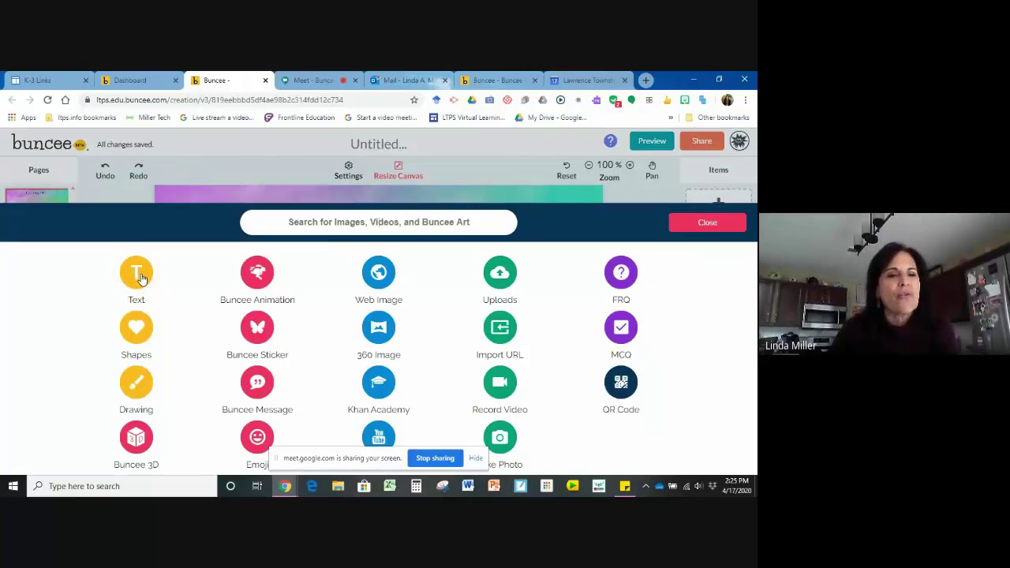
{"action": "left_click", "coordinate": [256, 439]}
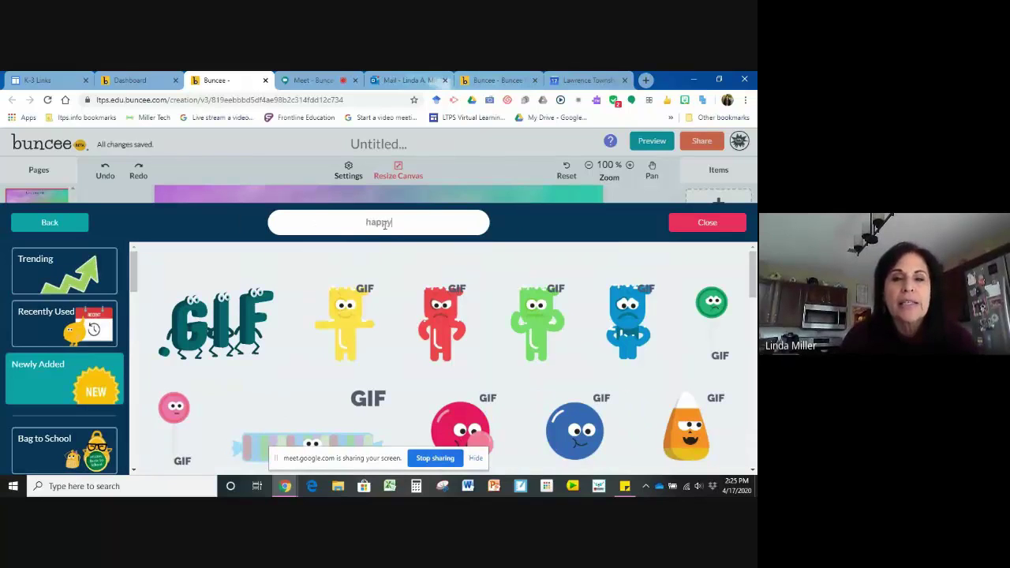
{"action": "key", "text": "Return"}
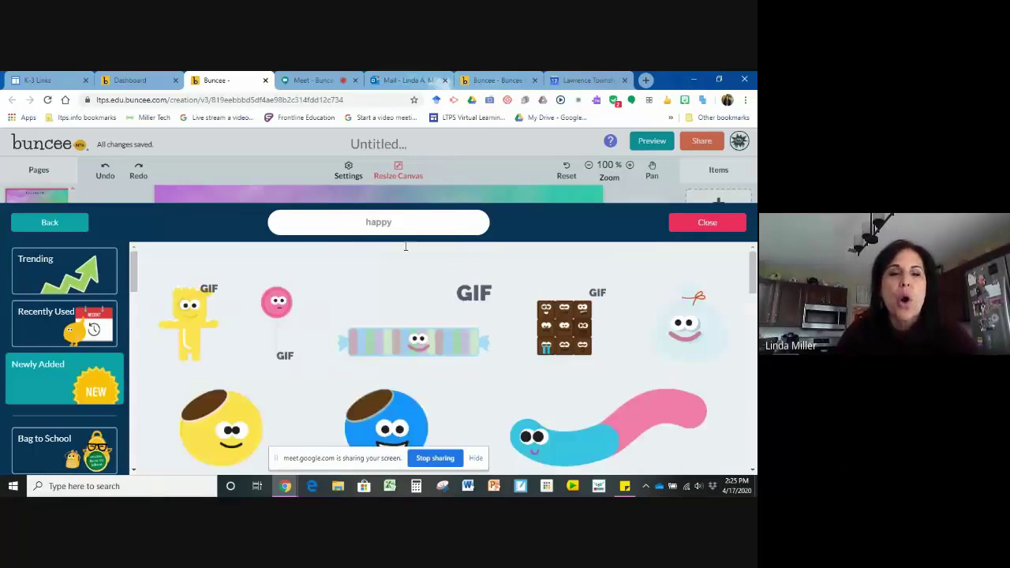
{"action": "left_click", "coordinate": [238, 444]}
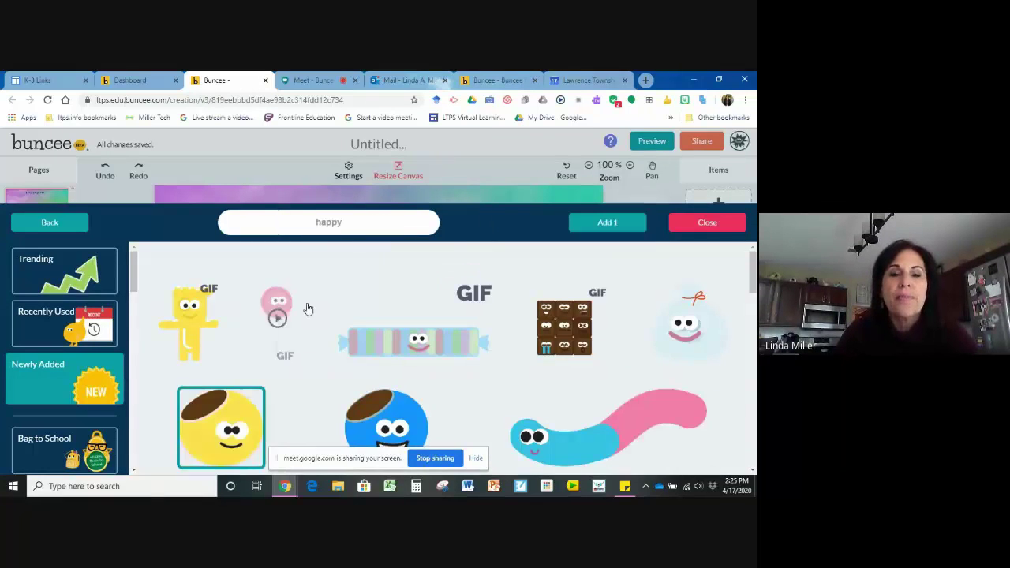
{"action": "left_click", "coordinate": [622, 225]}
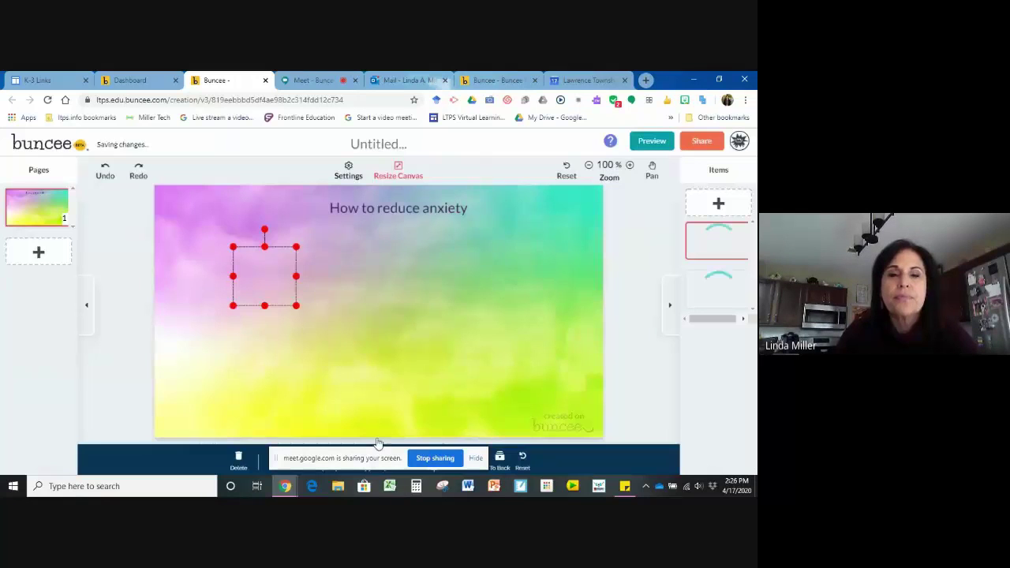
{"action": "left_click_drag", "start_coordinate": [266, 278], "coordinate": [231, 333]}
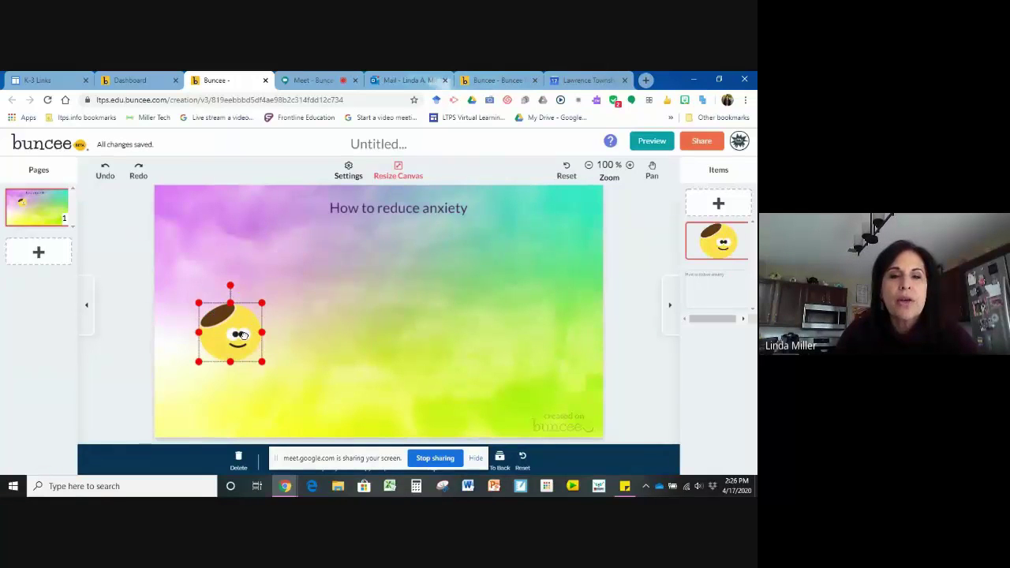
{"action": "left_click", "coordinate": [366, 327]}
Step: Search the emojis for "sad", add the round blue crying face and place it to the right of the yellow face
{"action": "left_click", "coordinate": [718, 203]}
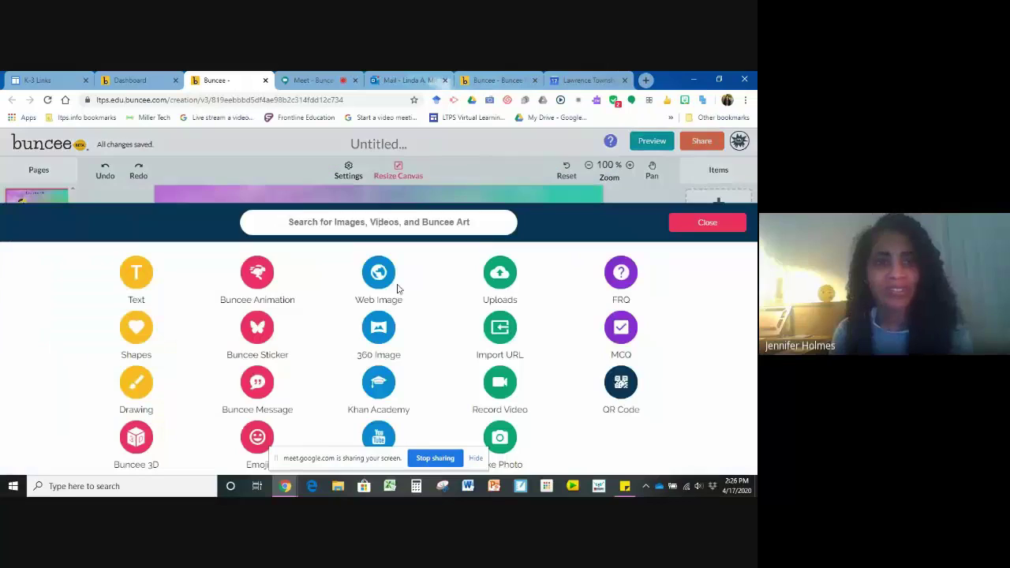
{"action": "left_click", "coordinate": [267, 434]}
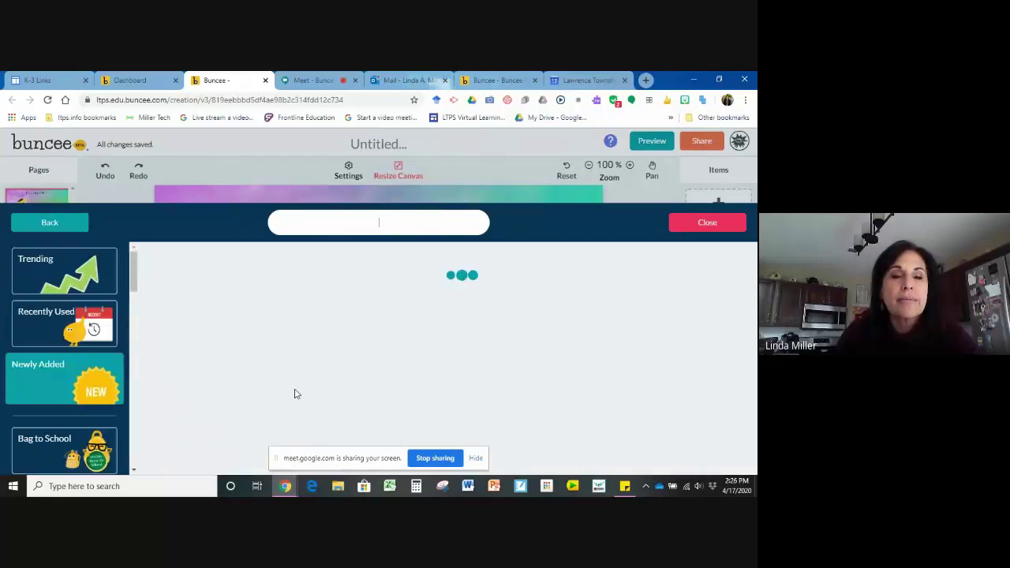
{"action": "type", "text": "sad"}
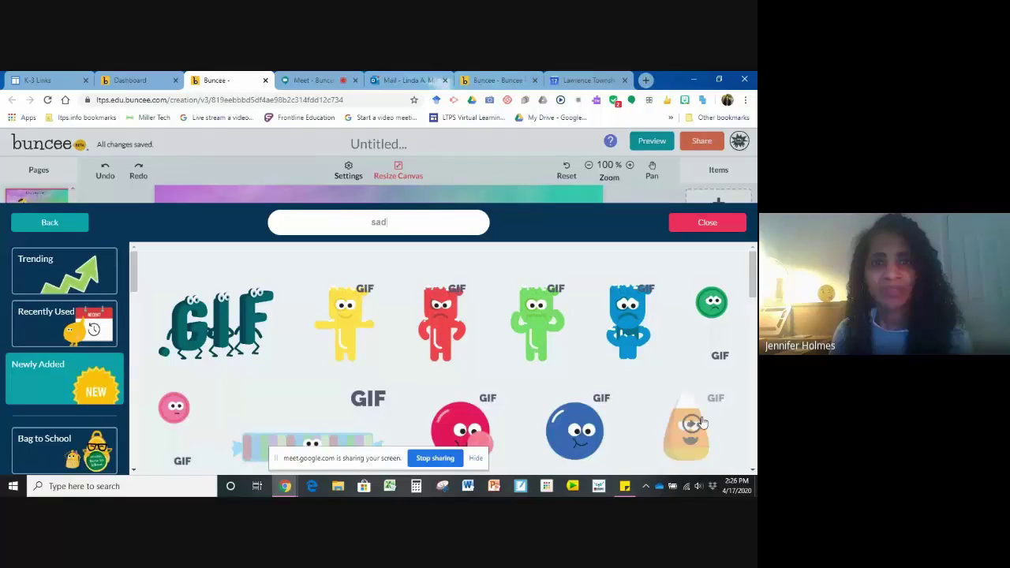
{"action": "key", "text": "Return"}
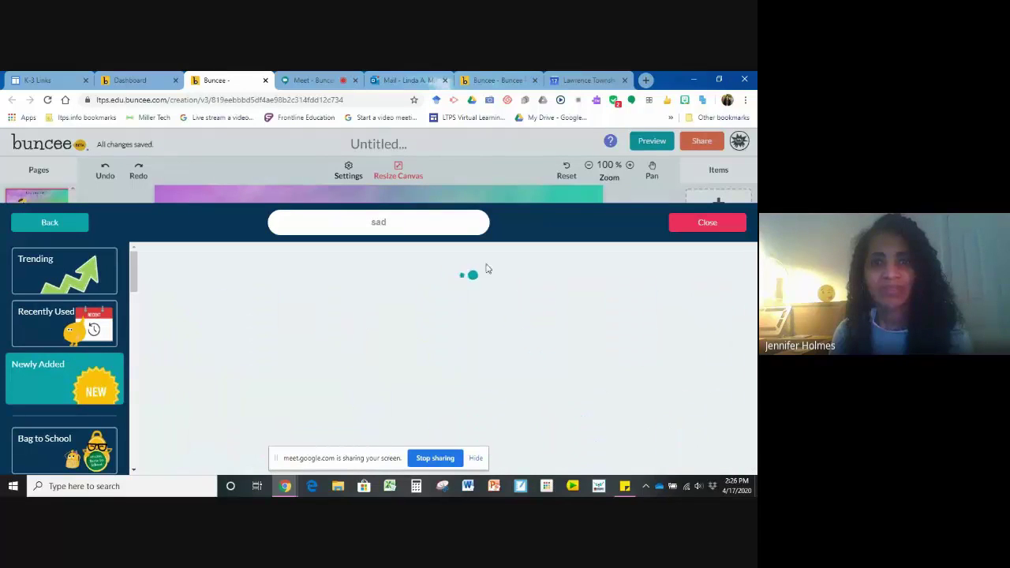
{"action": "left_click", "coordinate": [511, 321]}
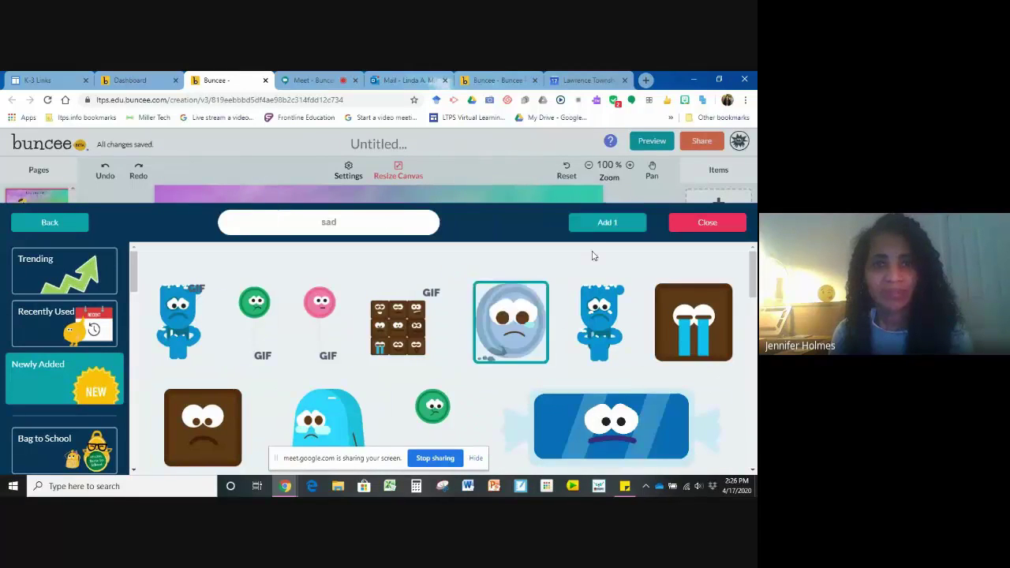
{"action": "left_click", "coordinate": [593, 223]}
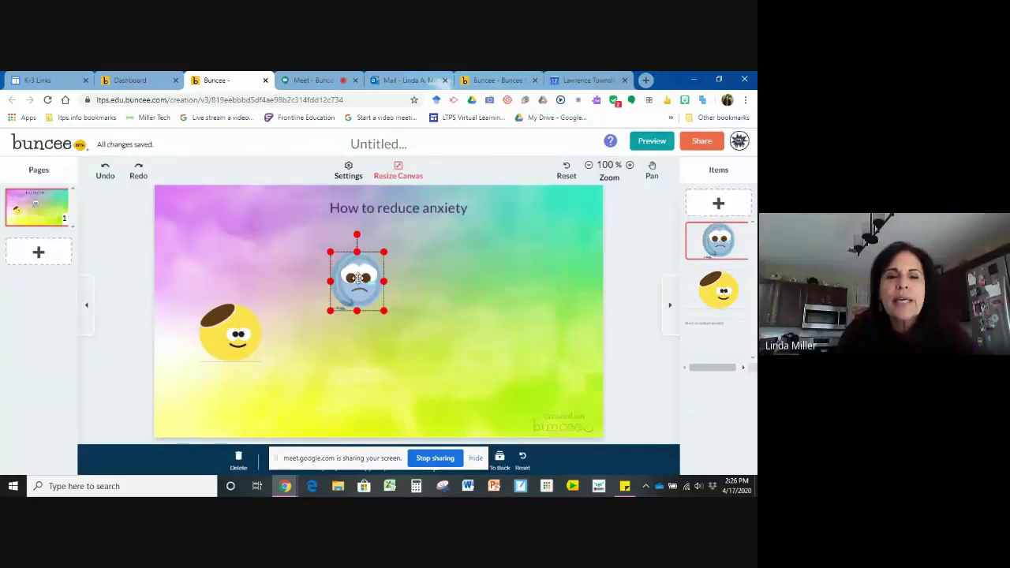
{"action": "left_click_drag", "start_coordinate": [356, 271], "coordinate": [356, 321]}
{"action": "left_click", "coordinate": [513, 319]}
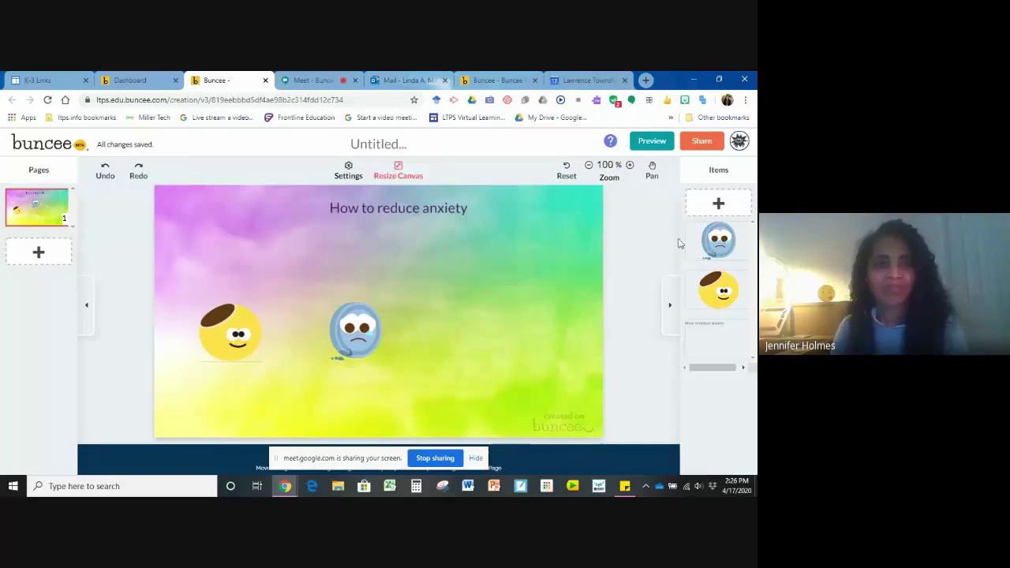
Step: Record a short webcam video, upload it to the page and place it on the page's right side above the middle
{"action": "left_click", "coordinate": [719, 204]}
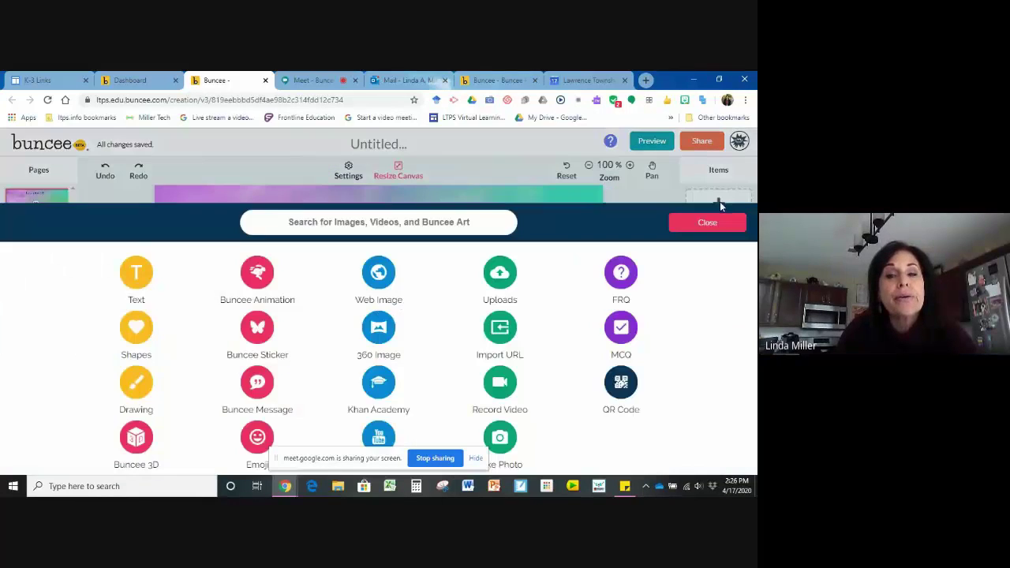
{"action": "left_click", "coordinate": [499, 383]}
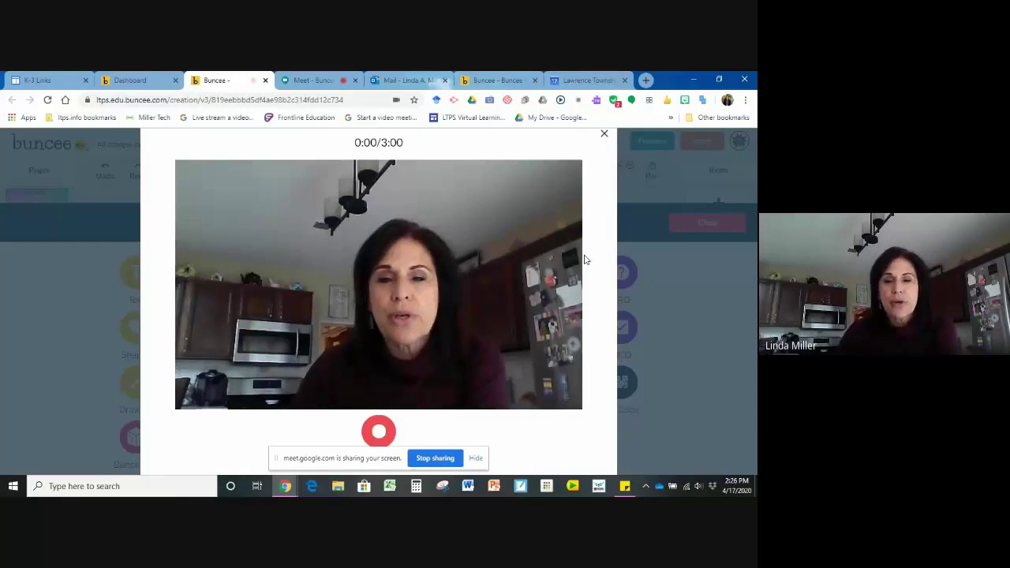
{"action": "left_click", "coordinate": [378, 431]}
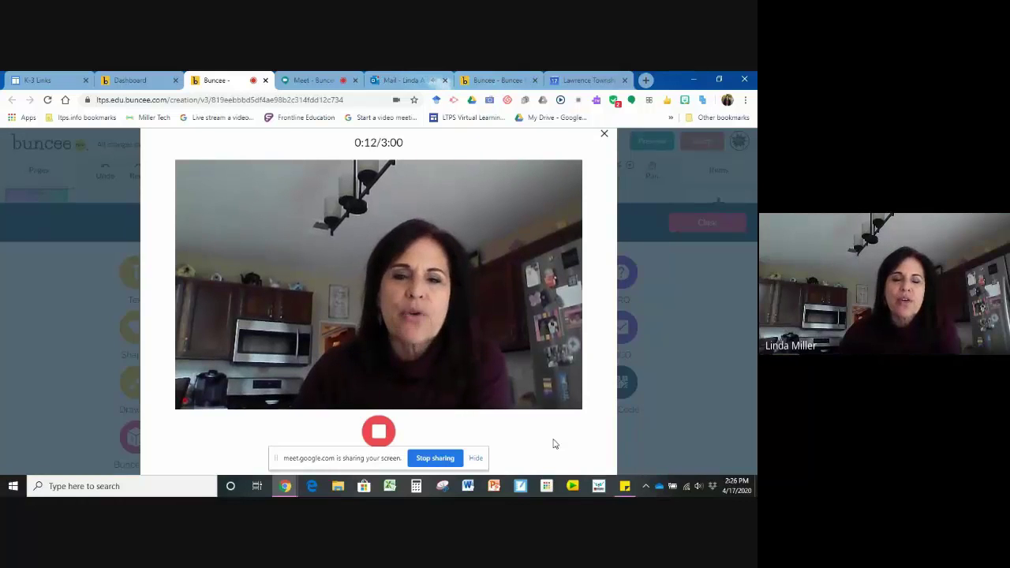
{"action": "left_click", "coordinate": [380, 434]}
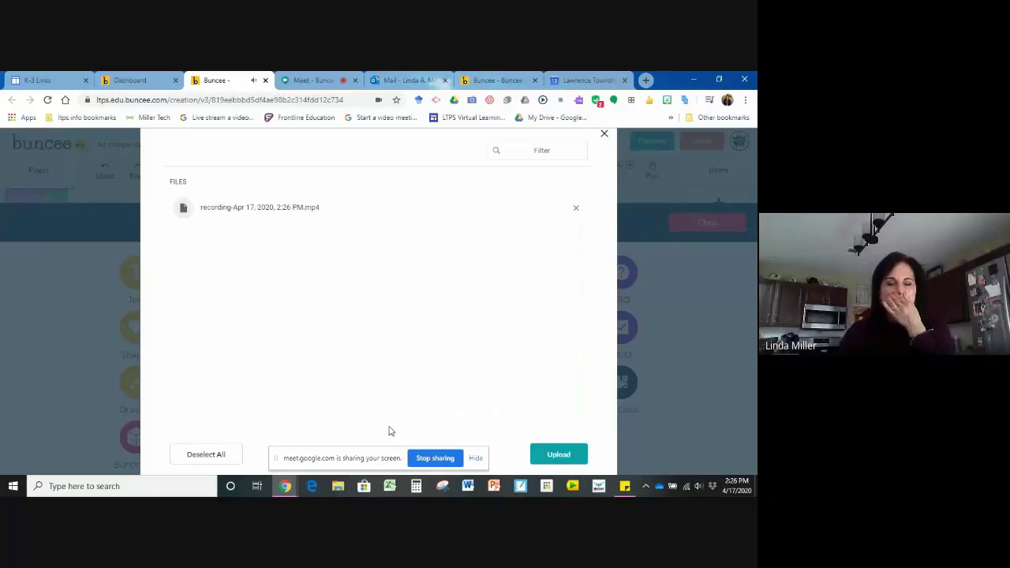
{"action": "left_click", "coordinate": [561, 457]}
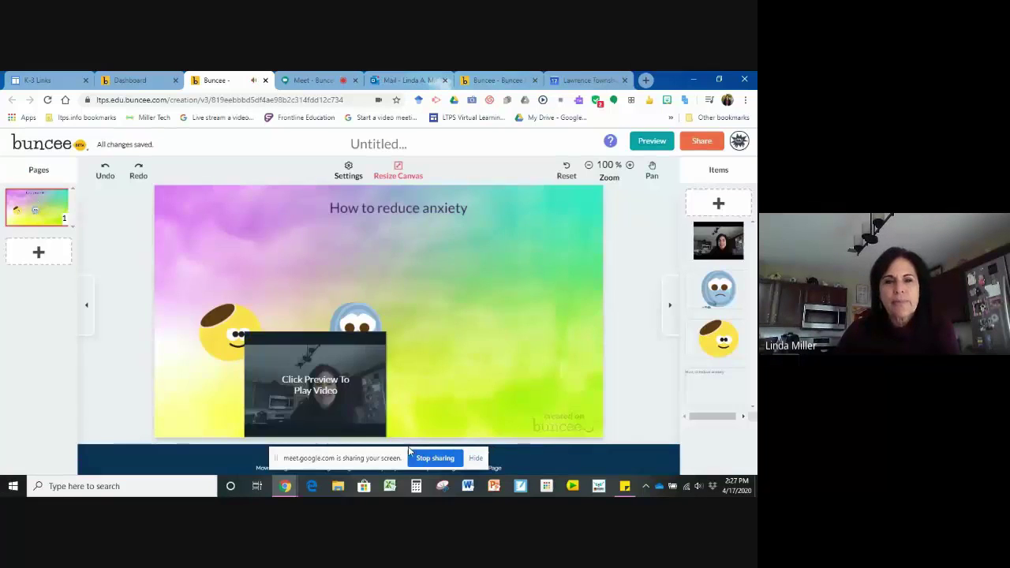
{"action": "left_click_drag", "start_coordinate": [368, 400], "coordinate": [541, 319]}
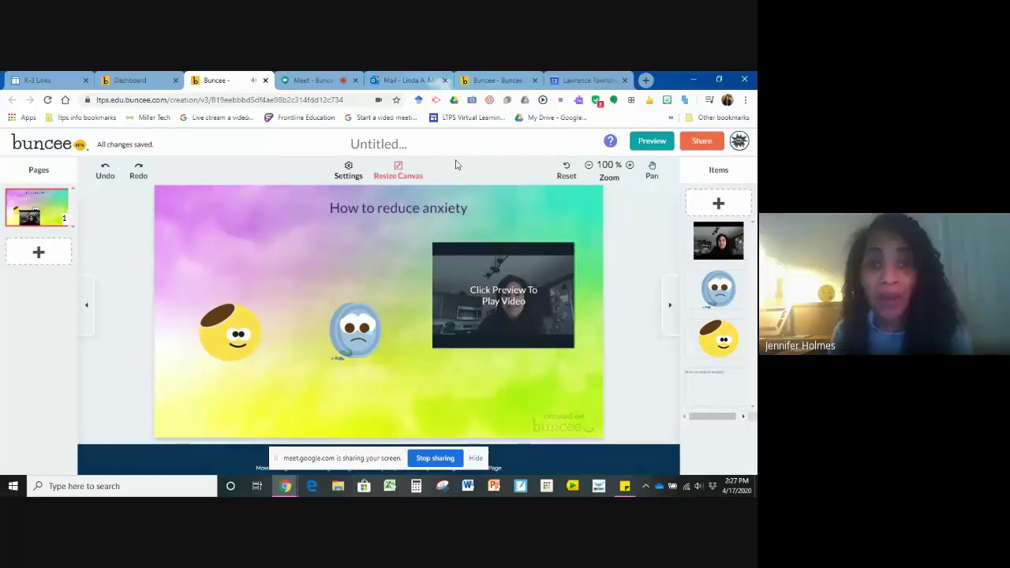
{"action": "left_click", "coordinate": [305, 80]}
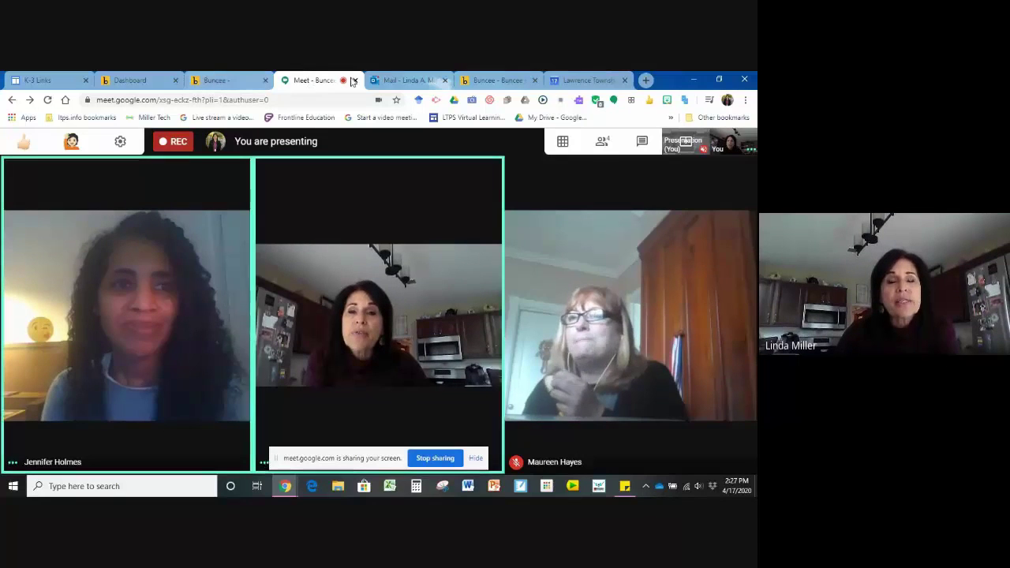
{"action": "left_click", "coordinate": [221, 79]}
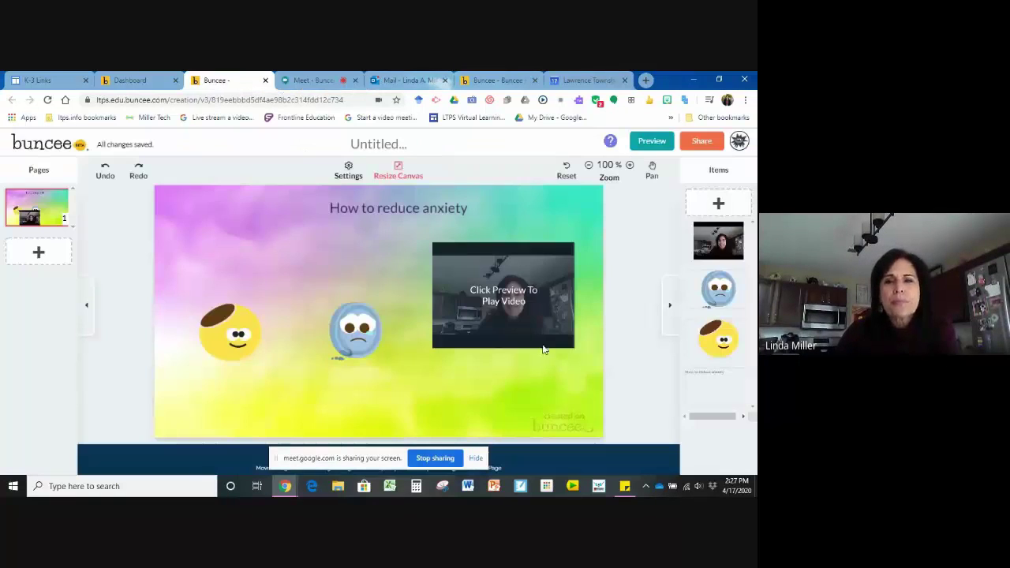
Step: Search the web images for "flowers", add the orange flowers with a butterfly and place the photo above the yellow face
{"action": "left_click", "coordinate": [718, 206]}
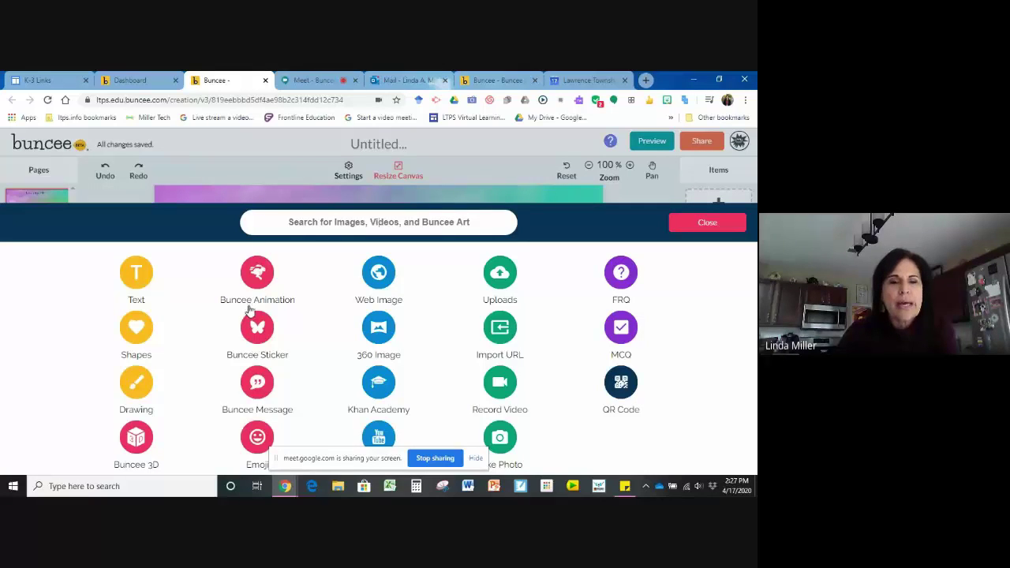
{"action": "left_click", "coordinate": [376, 273]}
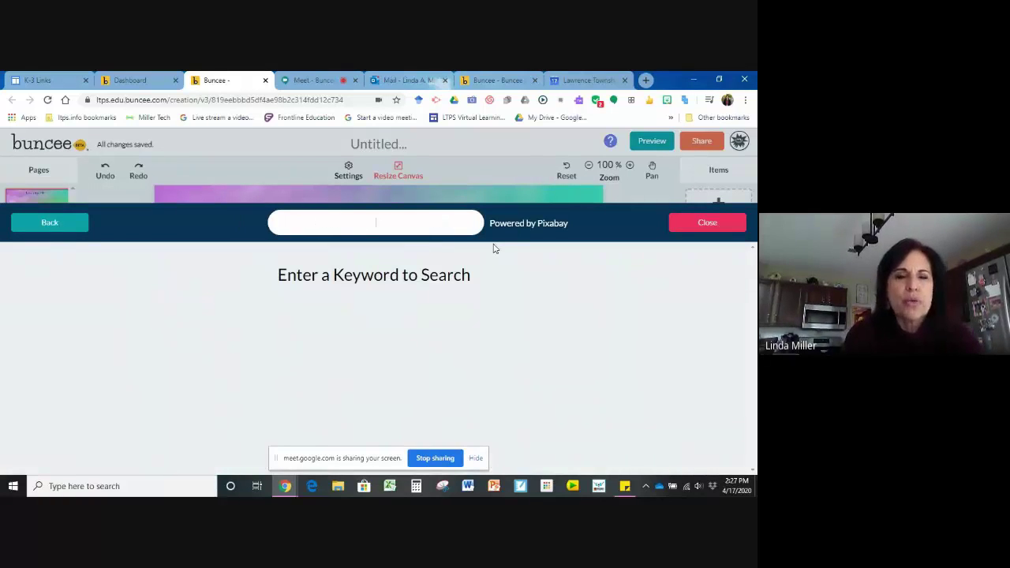
{"action": "type", "text": "flowers"}
{"action": "key", "text": "Return"}
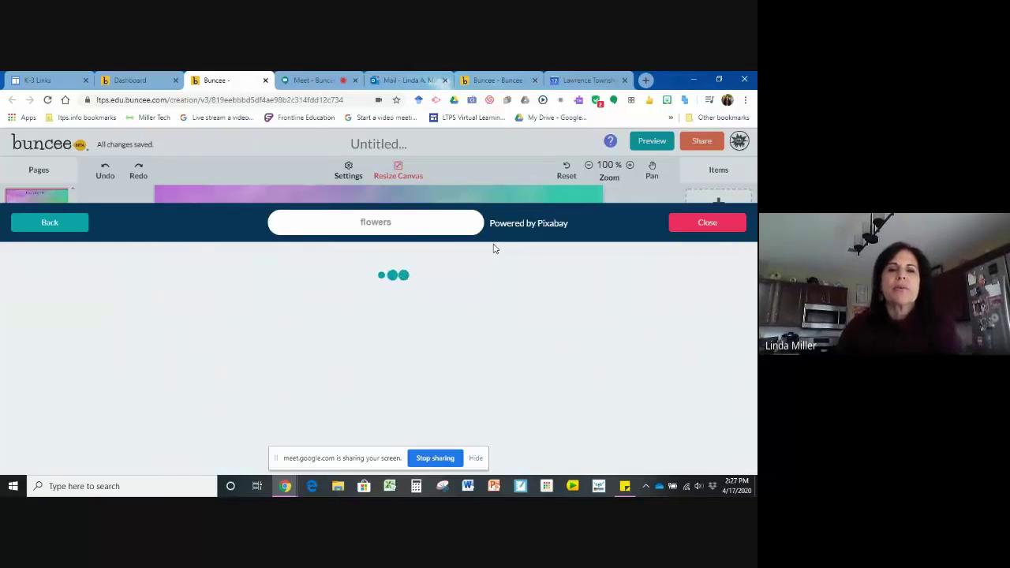
{"action": "left_click", "coordinate": [276, 306]}
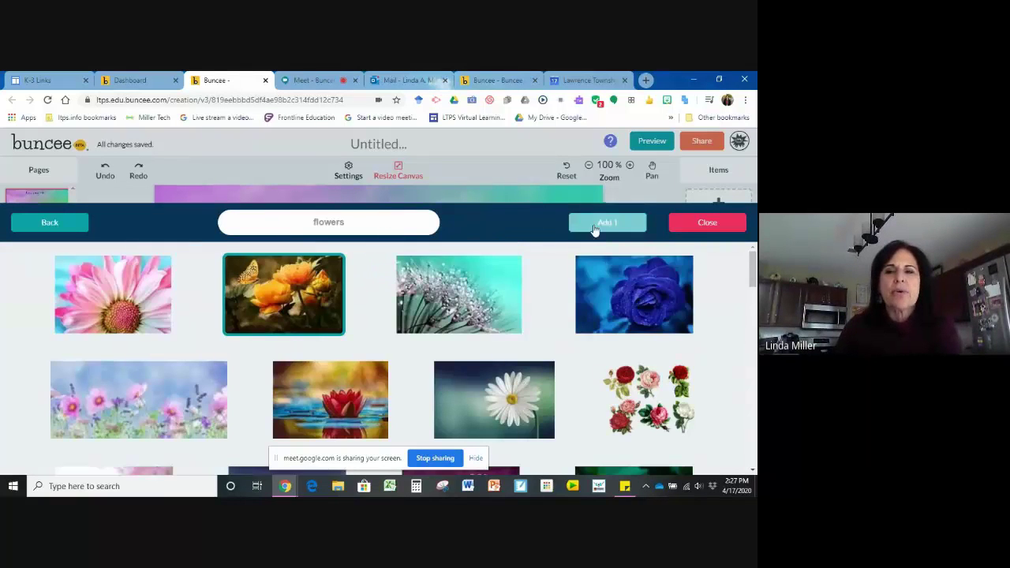
{"action": "left_click", "coordinate": [594, 227]}
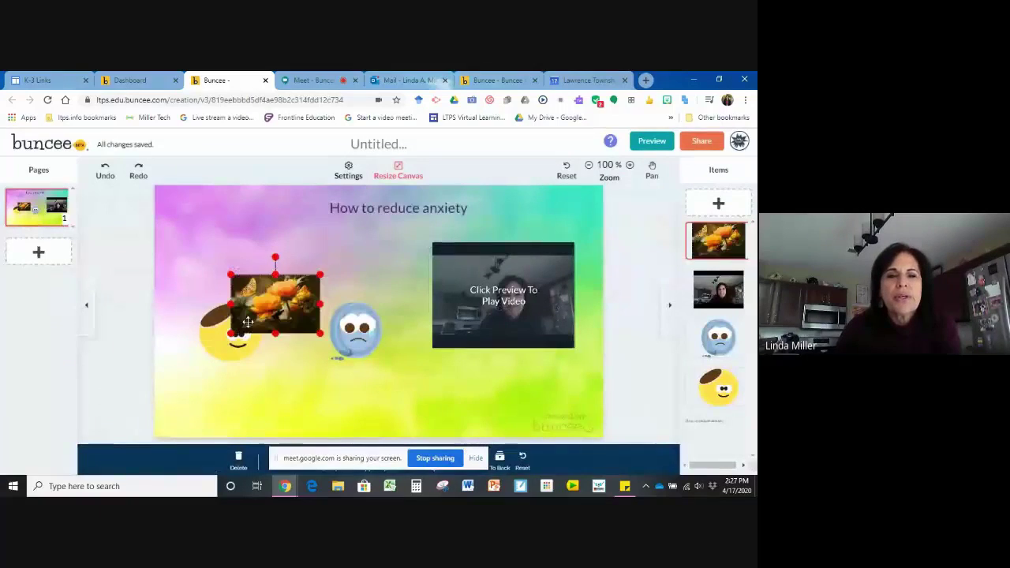
{"action": "left_click_drag", "start_coordinate": [268, 290], "coordinate": [224, 230]}
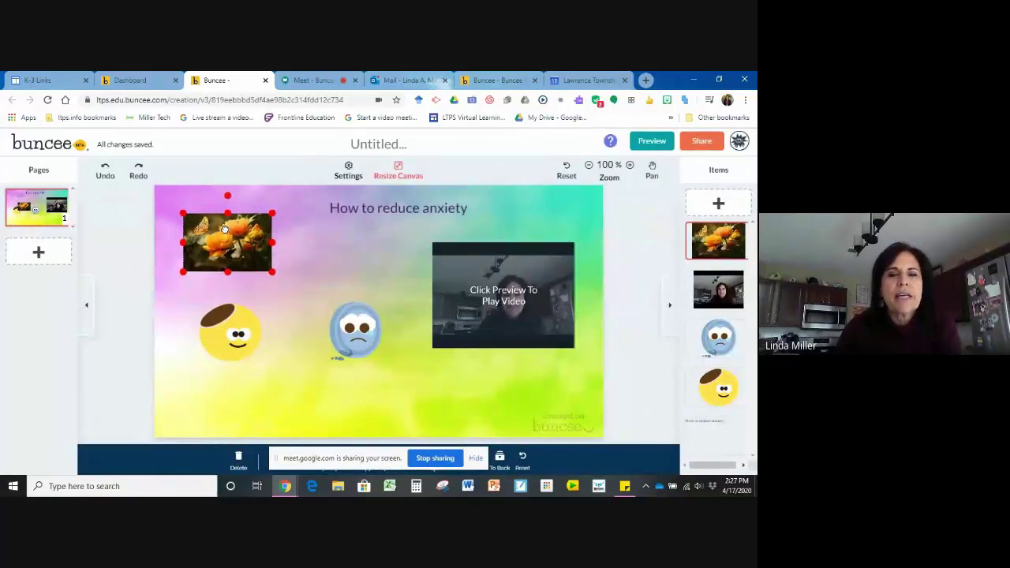
Step: Add a free response question reading "How are you feeling today?" and place it below the video, near the page's lower edge
{"action": "left_click", "coordinate": [720, 205]}
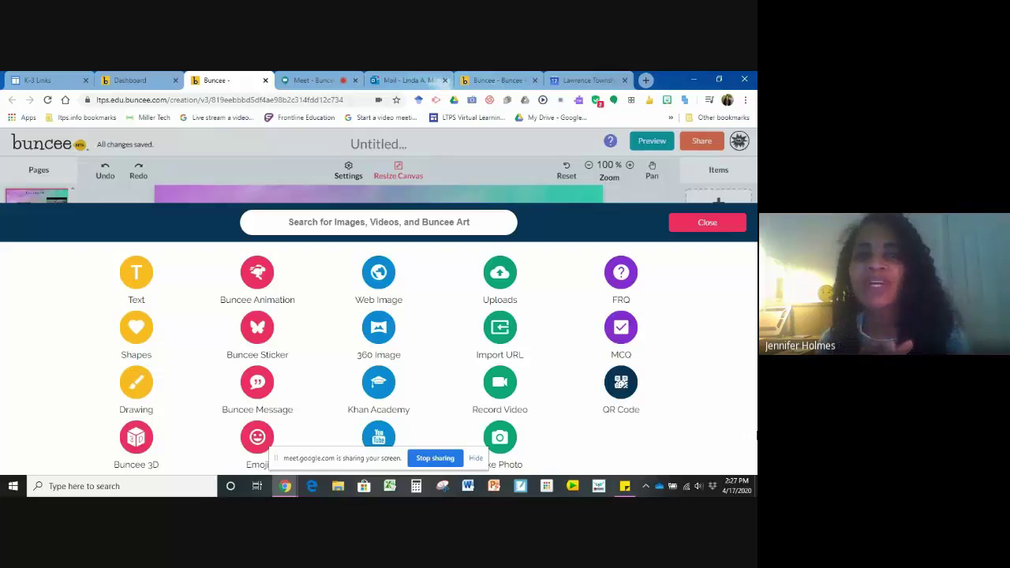
{"action": "left_click", "coordinate": [309, 83]}
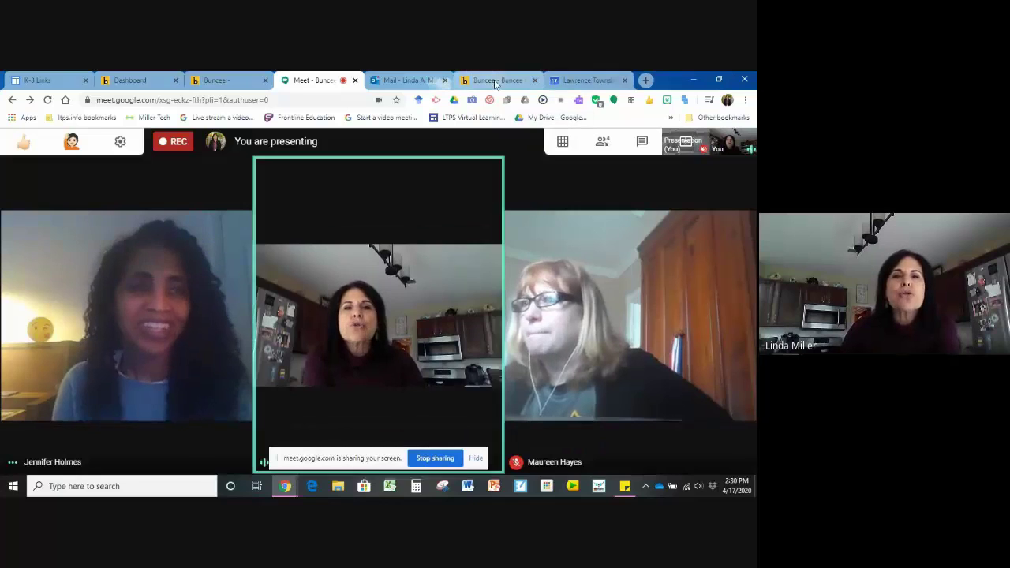
{"action": "left_click", "coordinate": [133, 81]}
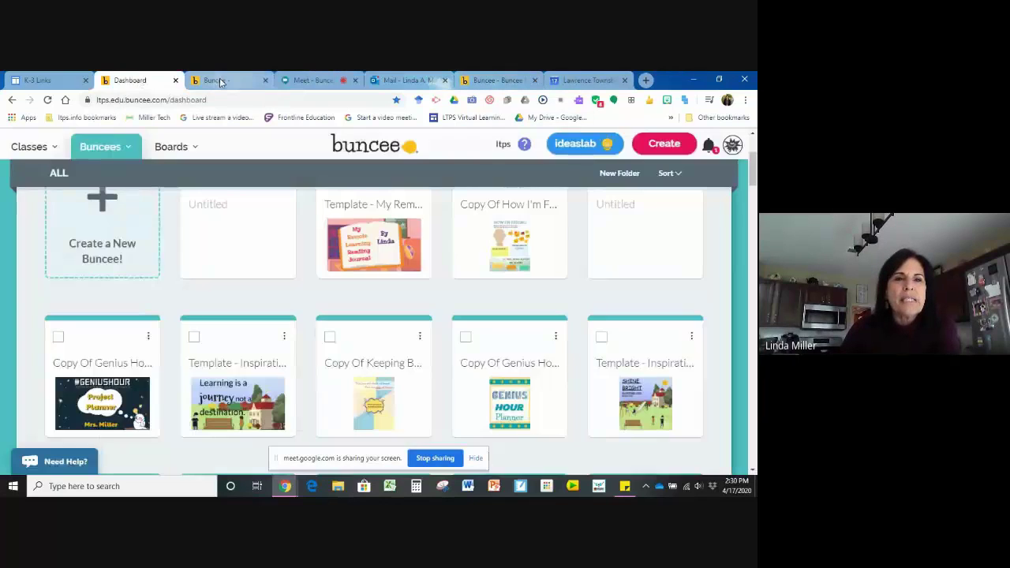
{"action": "left_click", "coordinate": [219, 81]}
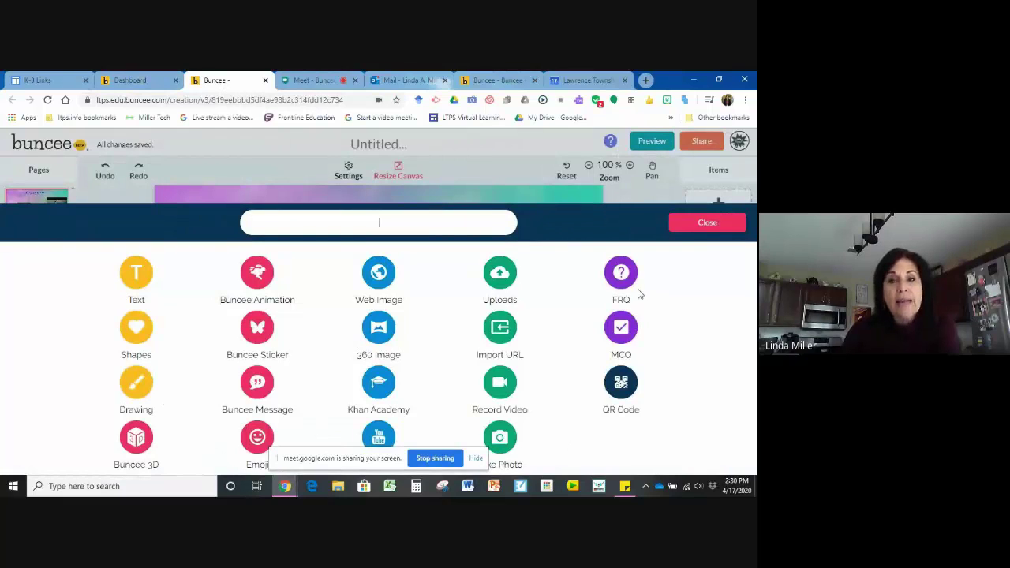
{"action": "left_click", "coordinate": [620, 274]}
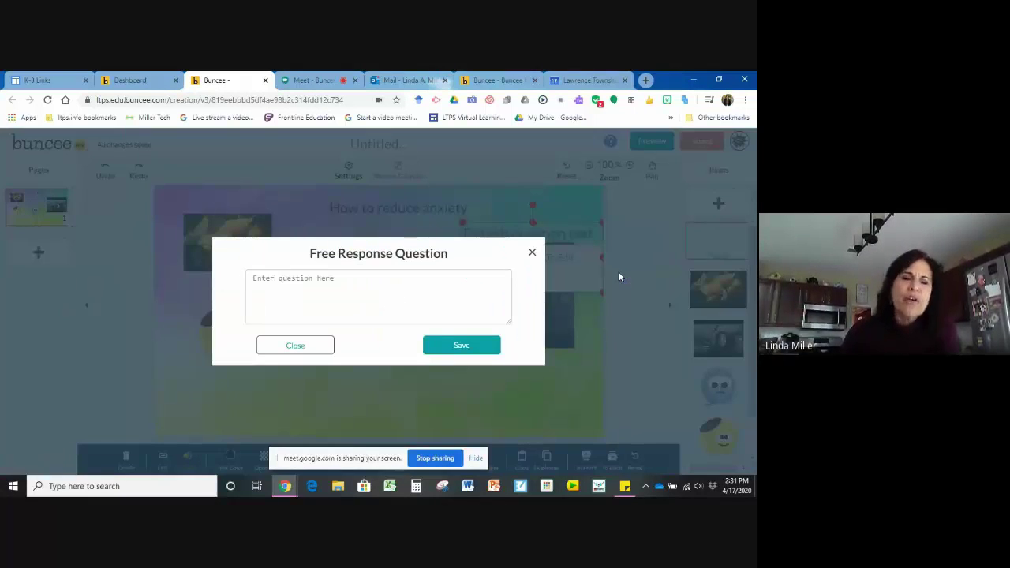
{"action": "left_click", "coordinate": [298, 279]}
{"action": "type", "text": "How are you feeling today"}
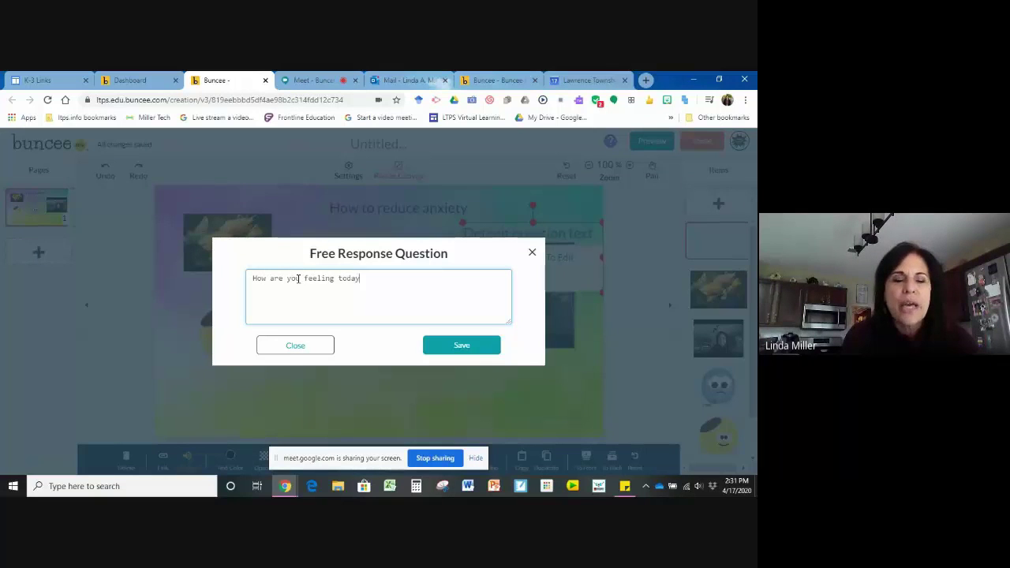
{"action": "left_click", "coordinate": [466, 346]}
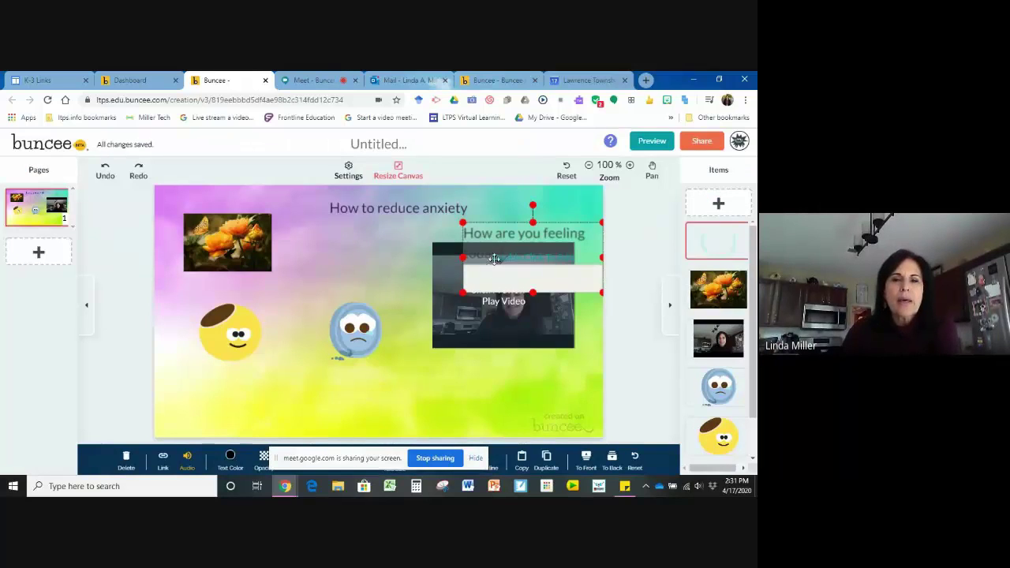
{"action": "left_click_drag", "start_coordinate": [498, 238], "coordinate": [413, 373]}
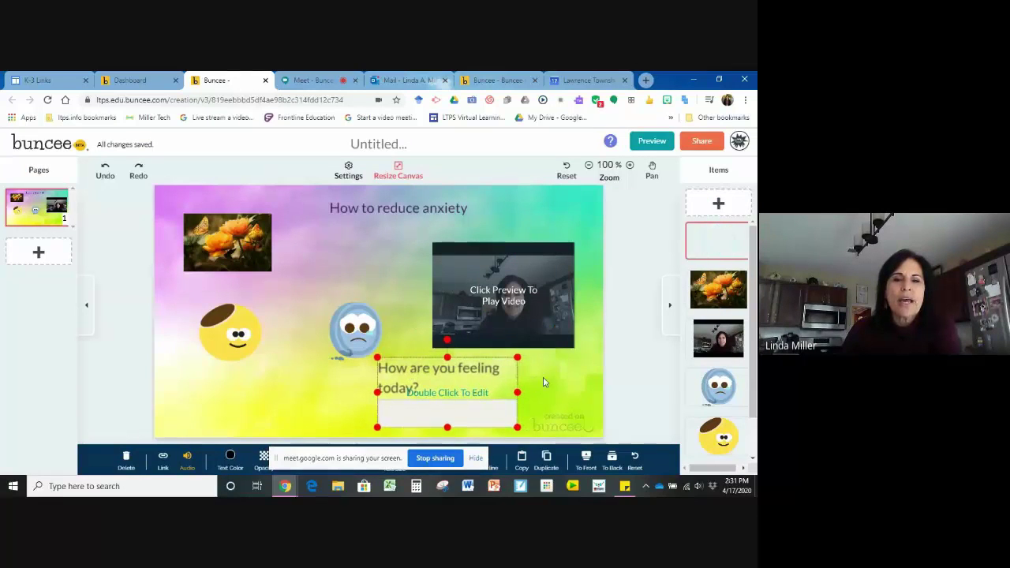
{"action": "left_click", "coordinate": [540, 408]}
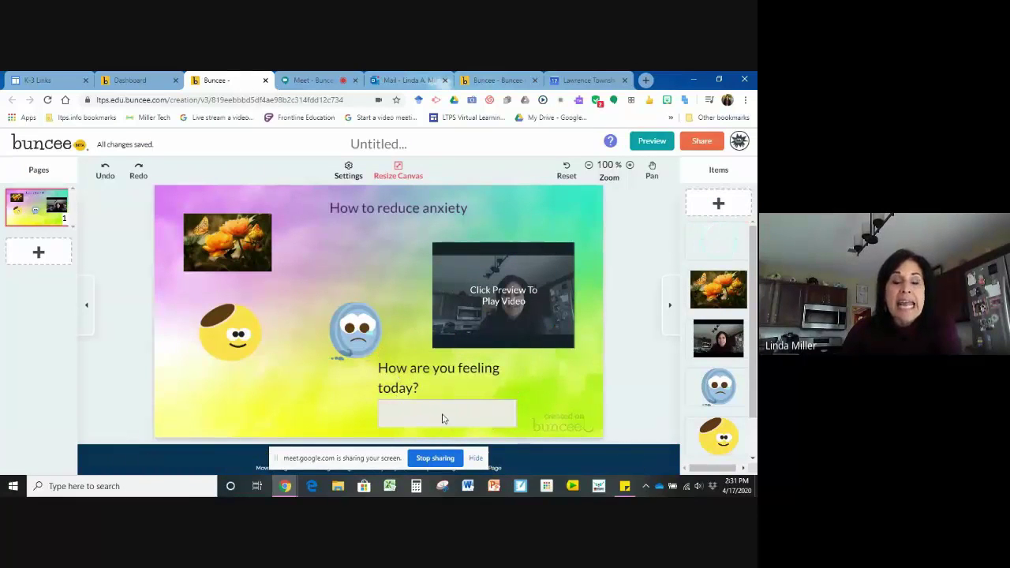
{"action": "left_click", "coordinate": [314, 81]}
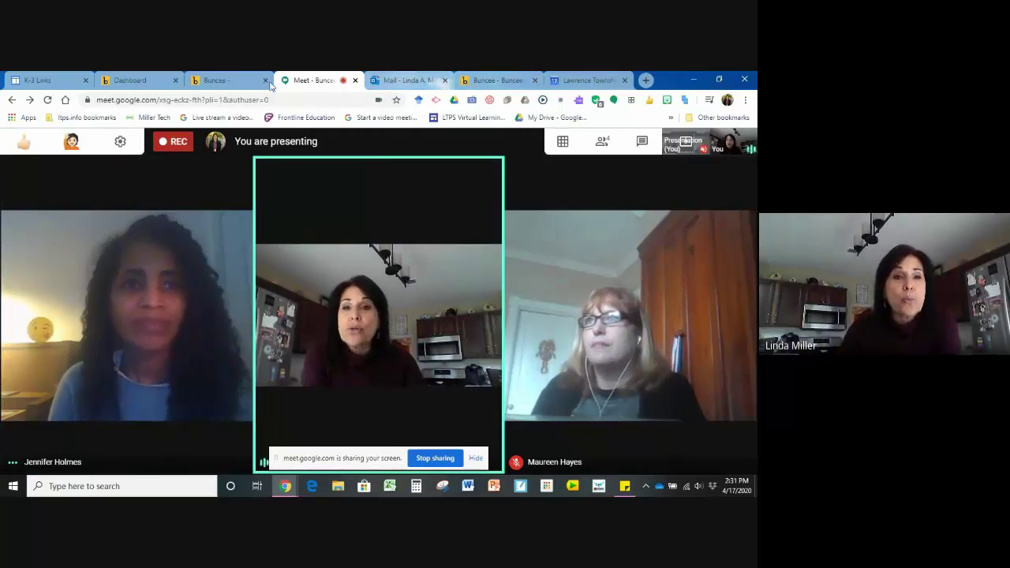
{"action": "left_click", "coordinate": [219, 81]}
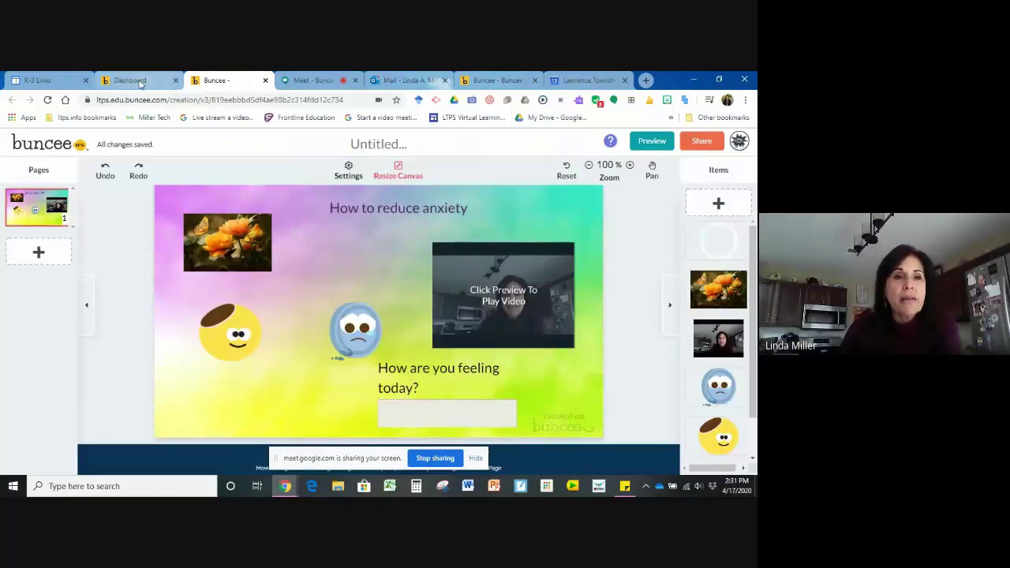
Step: Add a multiple choice question to the page, keeping its default question text and two default choices
{"action": "left_click", "coordinate": [718, 204]}
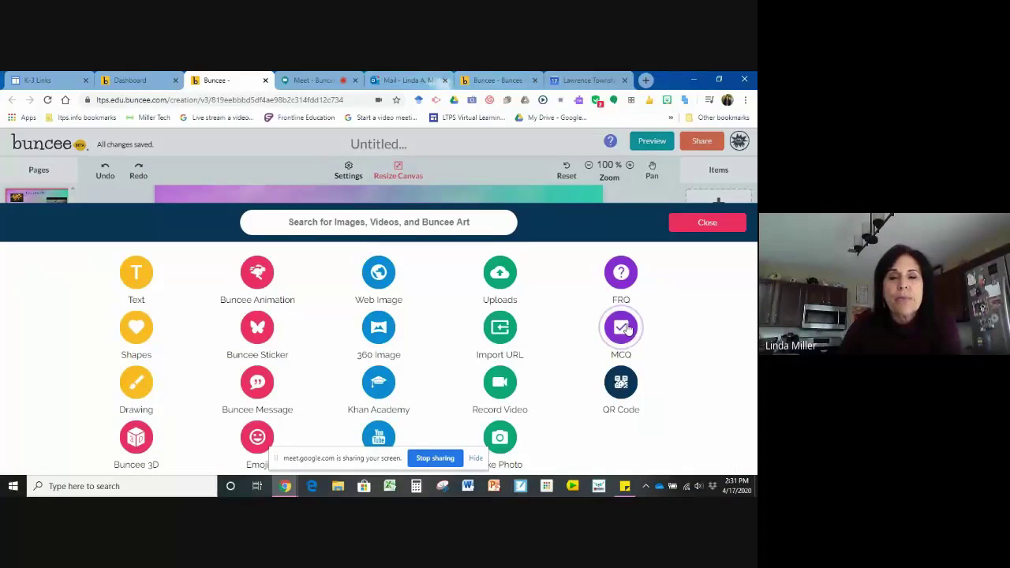
{"action": "left_click", "coordinate": [621, 327]}
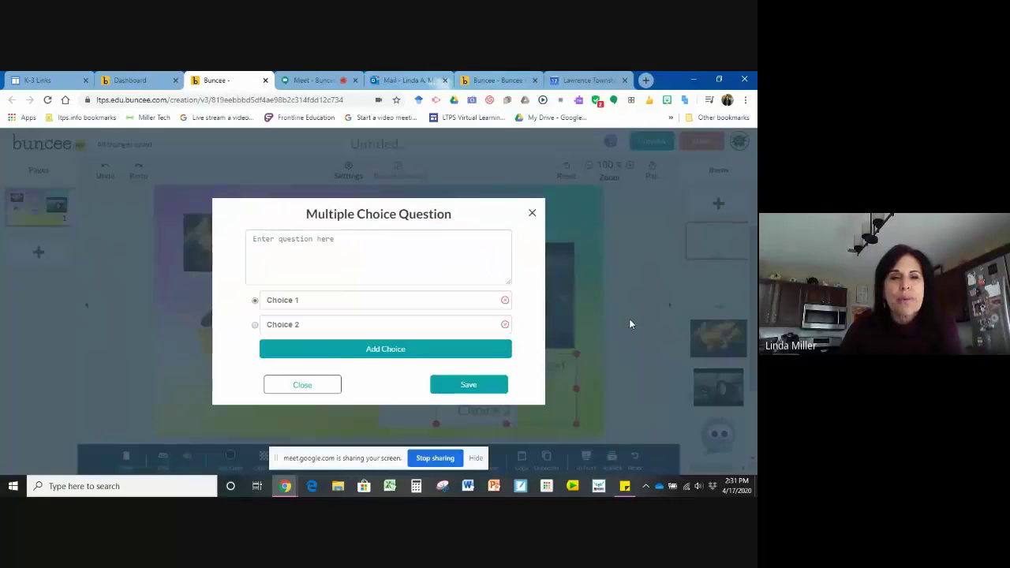
{"action": "left_click", "coordinate": [533, 212]}
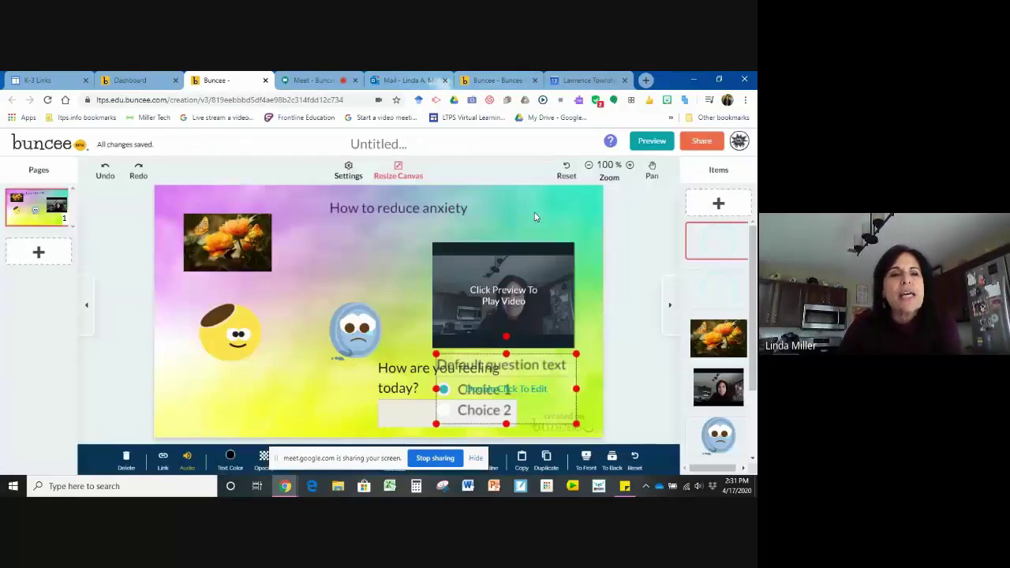
Step: Add a blank new page and give only that page the solid orange background colour #F37121
{"action": "left_click", "coordinate": [39, 253]}
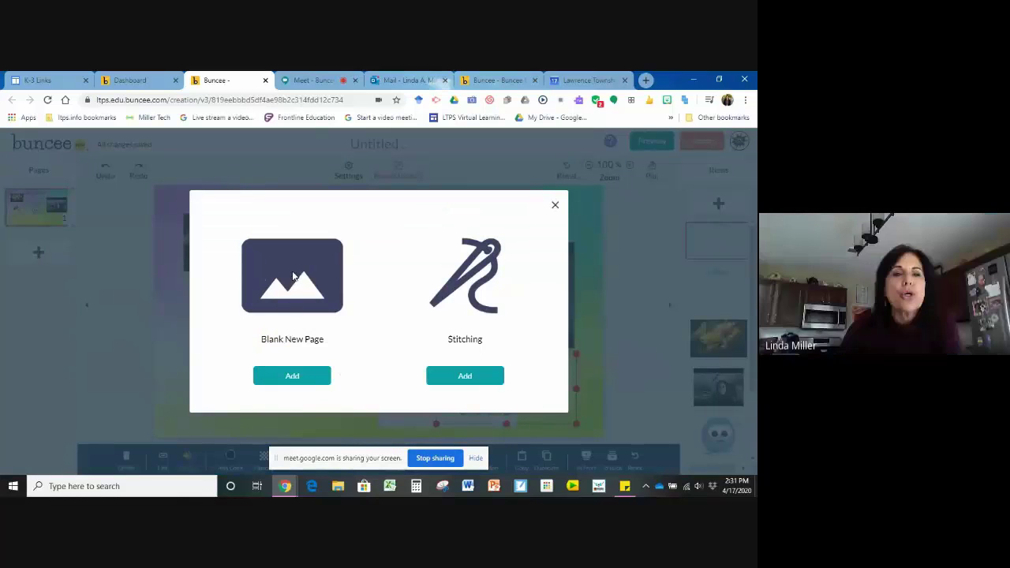
{"action": "left_click", "coordinate": [297, 378]}
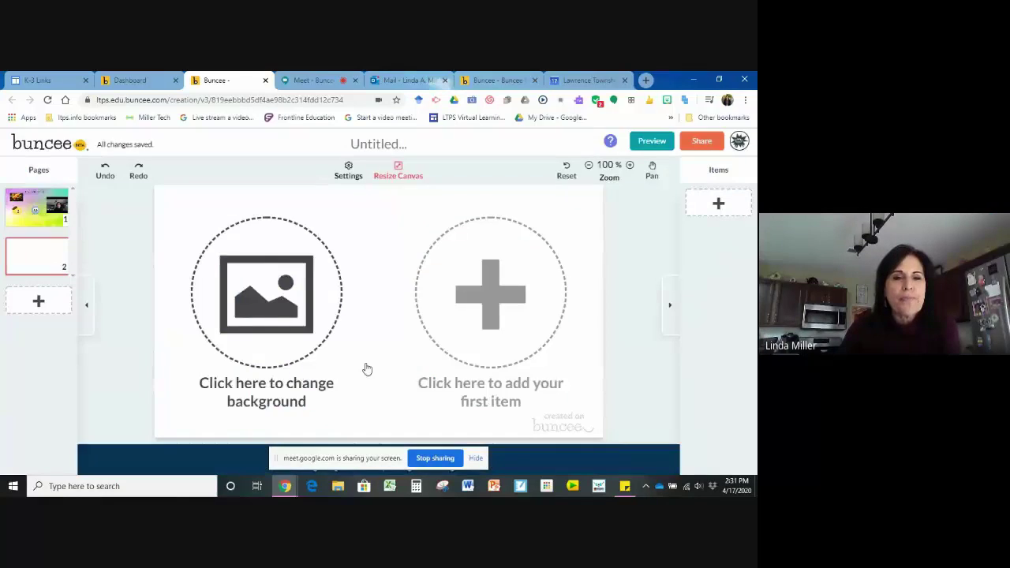
{"action": "left_click", "coordinate": [269, 304]}
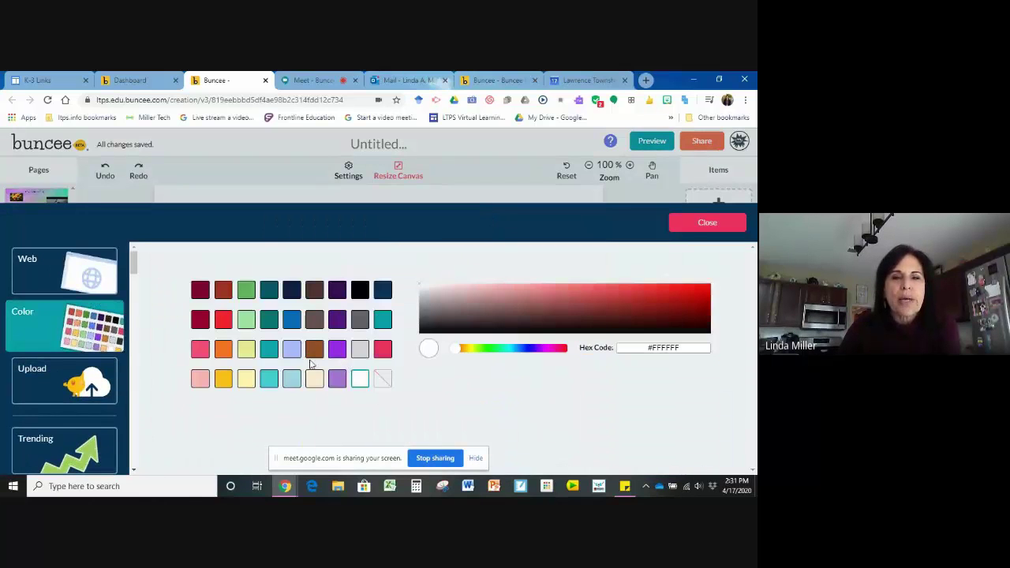
{"action": "left_click", "coordinate": [40, 269]}
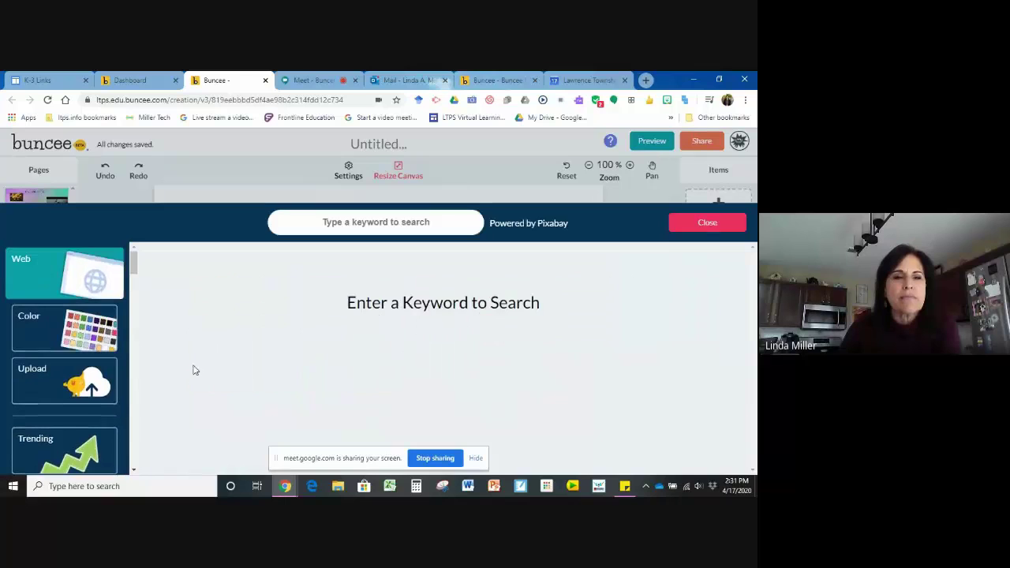
{"action": "left_click", "coordinate": [71, 332]}
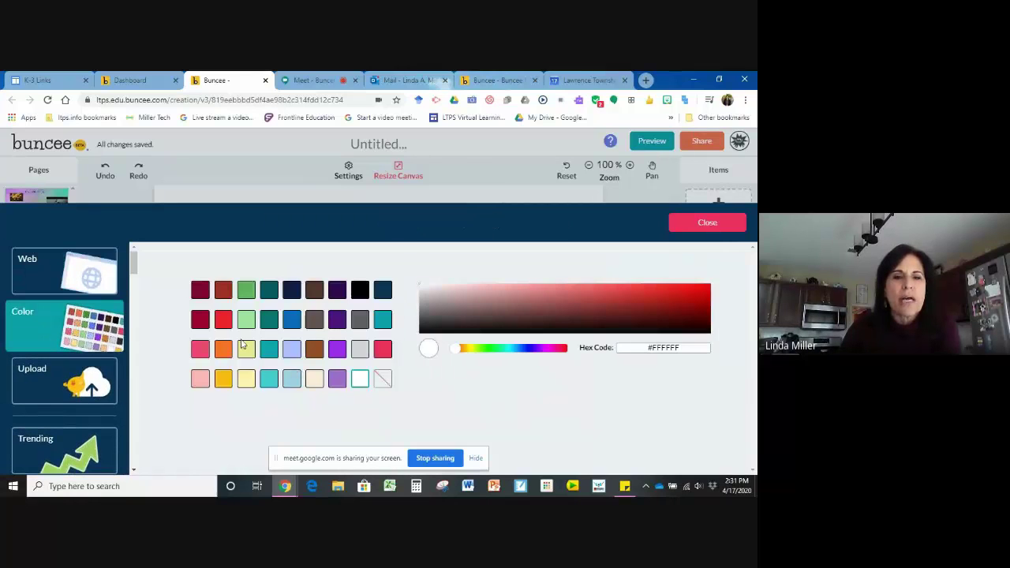
{"action": "left_click", "coordinate": [224, 349]}
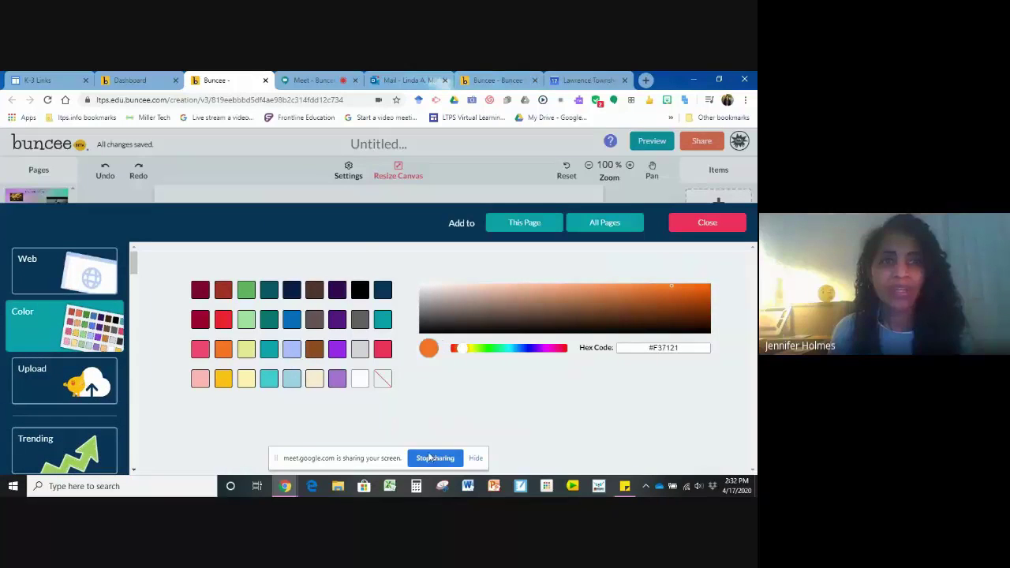
{"action": "left_click", "coordinate": [521, 221]}
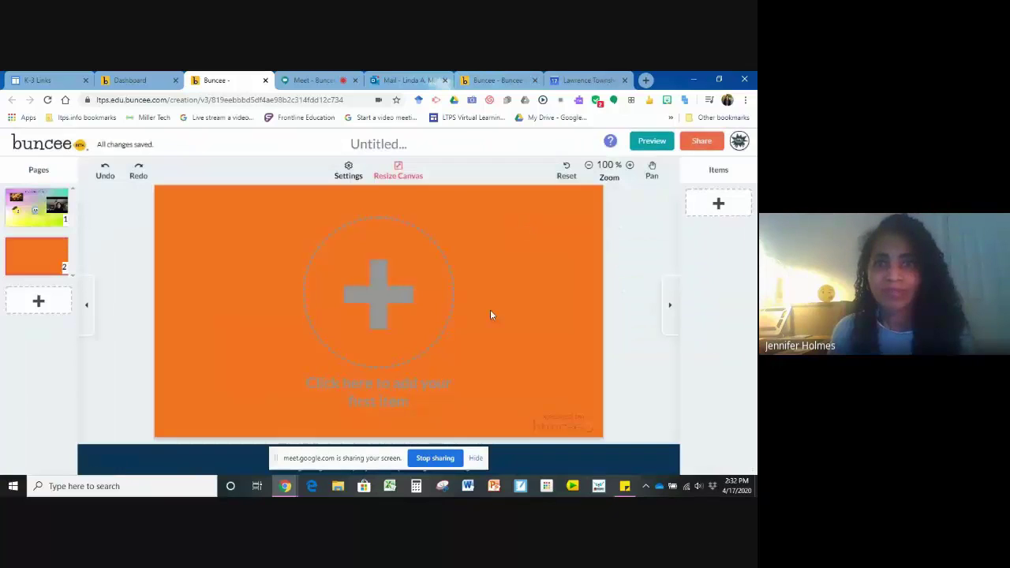
Step: Add a multiple choice question to the orange page with the question text "What has brought you joy today?"
{"action": "left_click", "coordinate": [719, 206]}
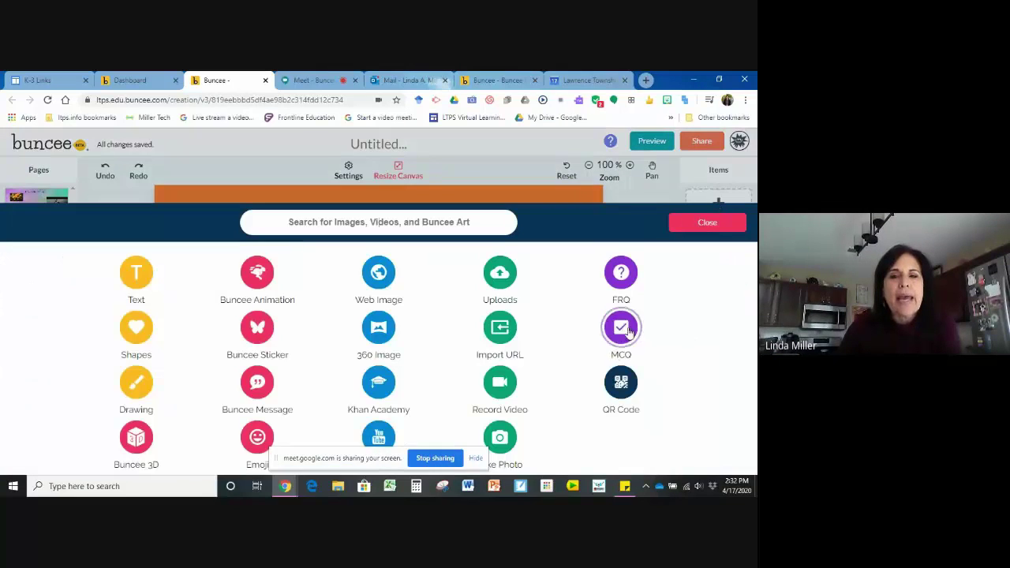
{"action": "left_click", "coordinate": [623, 330]}
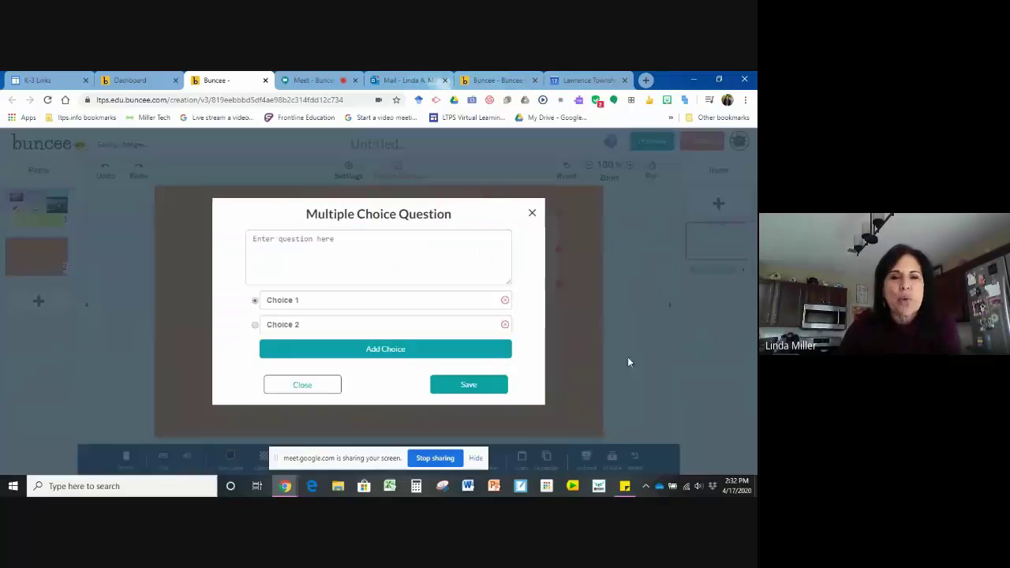
{"action": "left_click", "coordinate": [326, 236]}
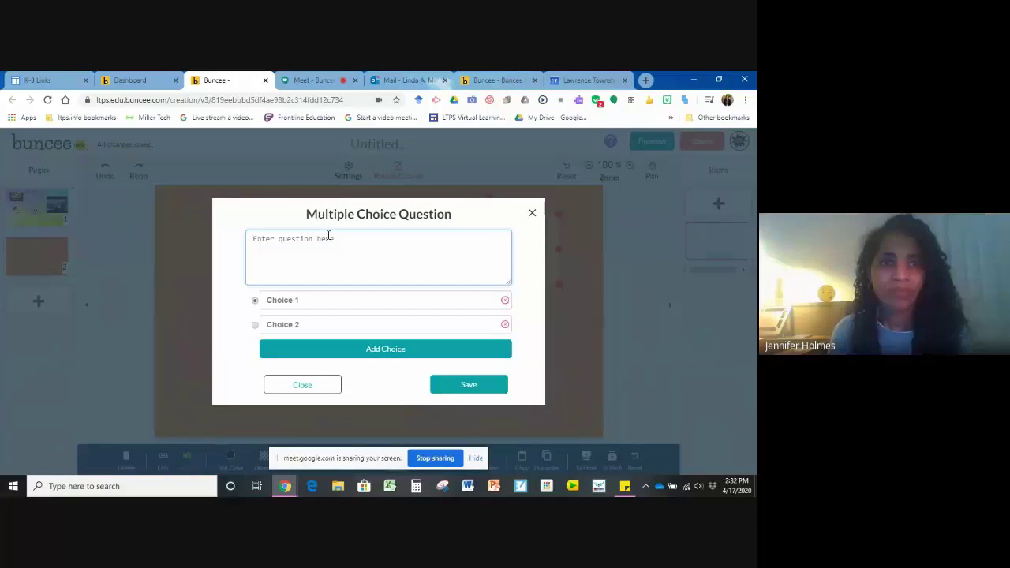
{"action": "type", "text": "What has br"}
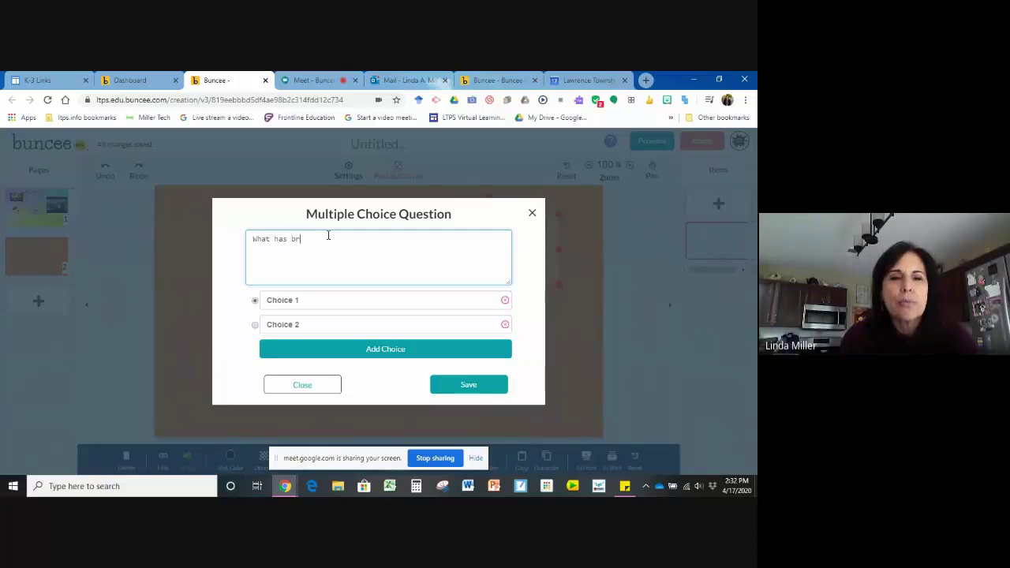
{"action": "type", "text": "ought you joy "}
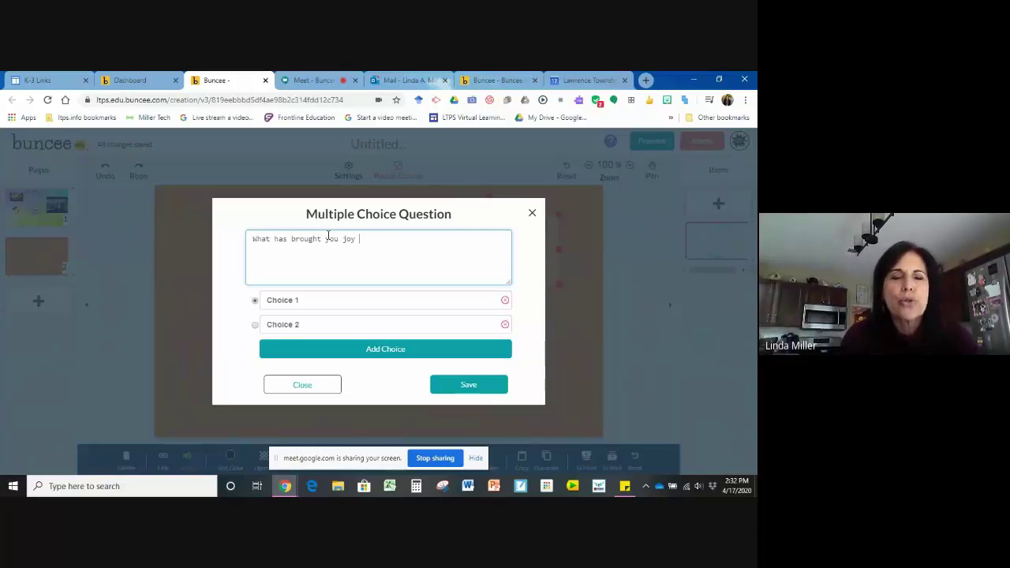
{"action": "type", "text": "today?"}
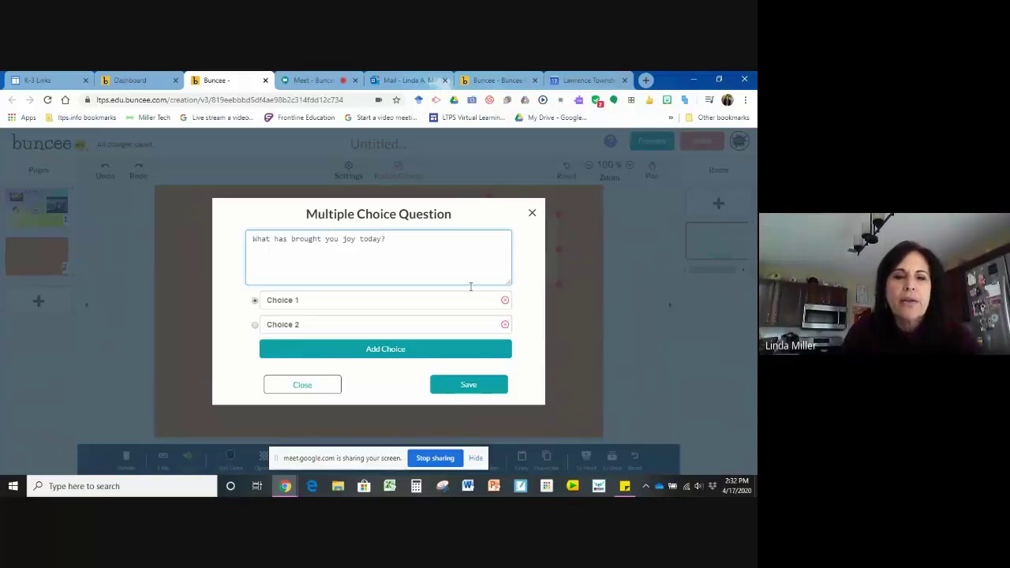
Step: Give the joy question the four choices "Your family", "Your pet", "Learning" and "Nature", and save it
{"action": "left_click", "coordinate": [402, 307]}
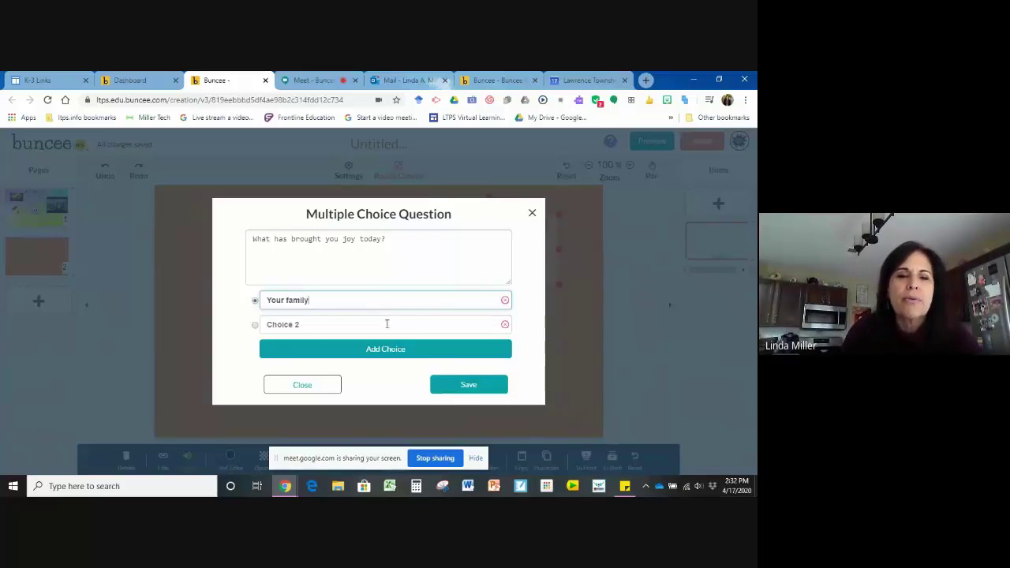
{"action": "left_click", "coordinate": [387, 324]}
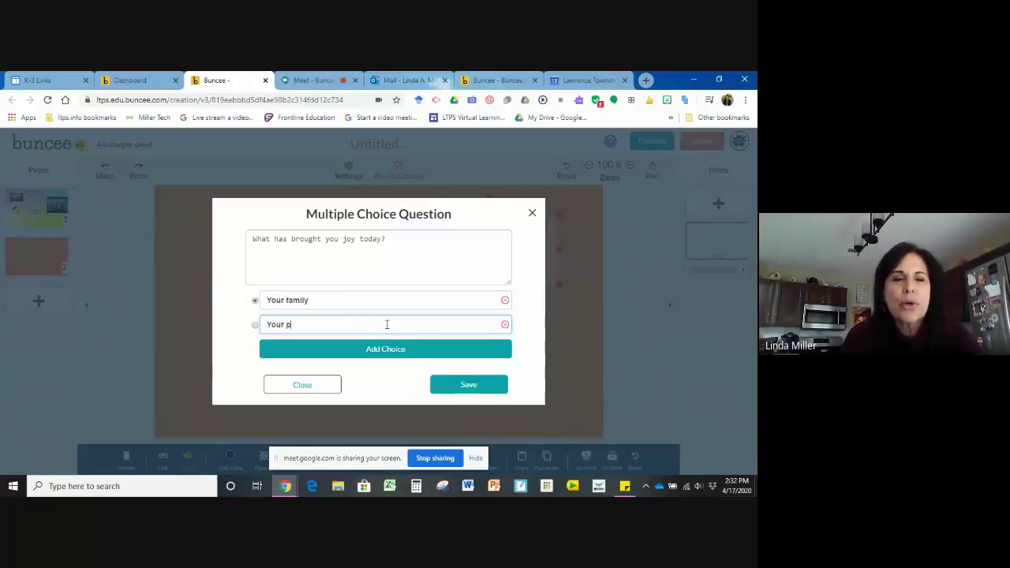
{"action": "left_click", "coordinate": [377, 356]}
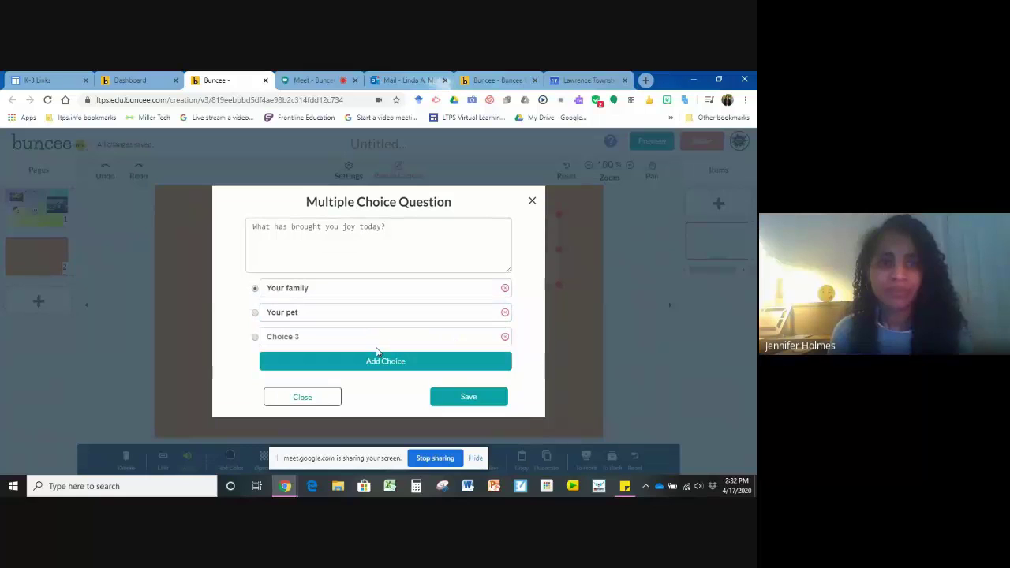
{"action": "left_click", "coordinate": [330, 336]}
{"action": "type", "text": "Learning"}
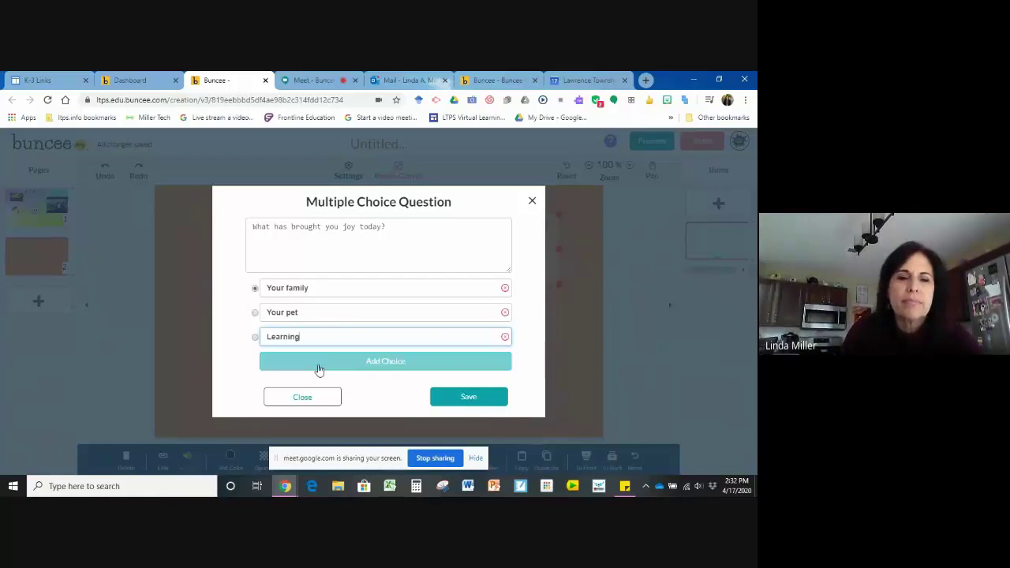
{"action": "left_click", "coordinate": [319, 363]}
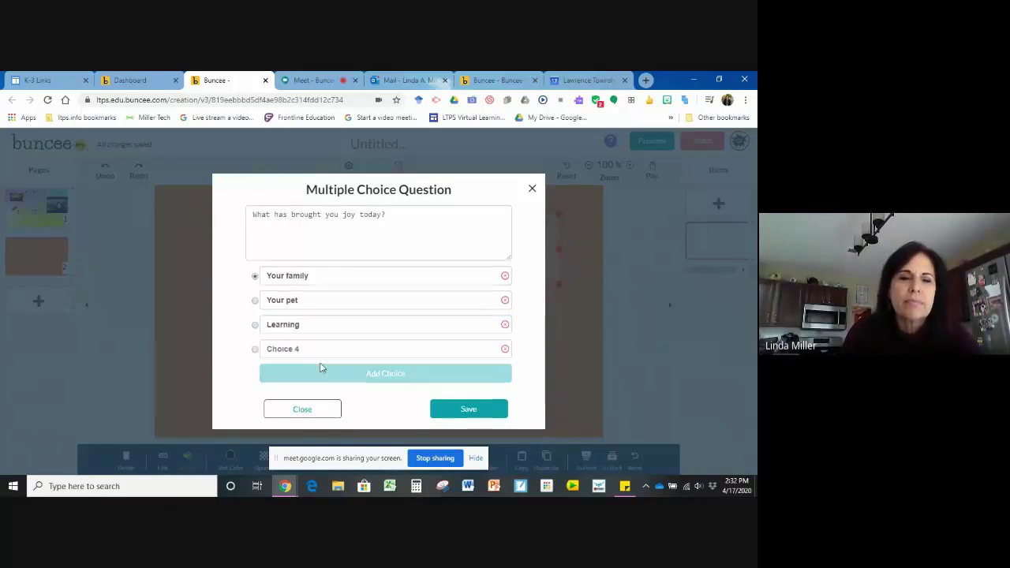
{"action": "left_click", "coordinate": [277, 351]}
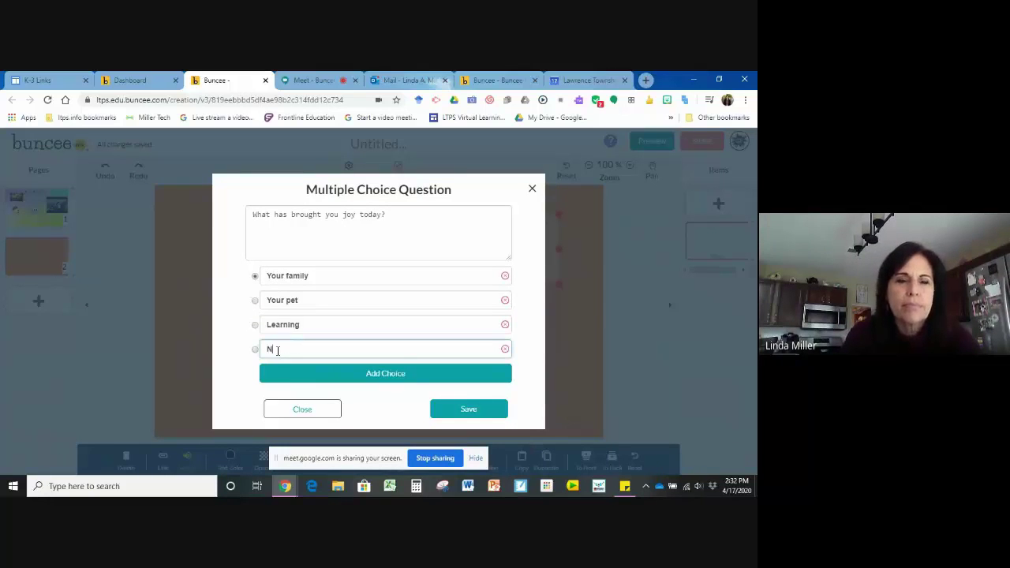
{"action": "type", "text": "Nature"}
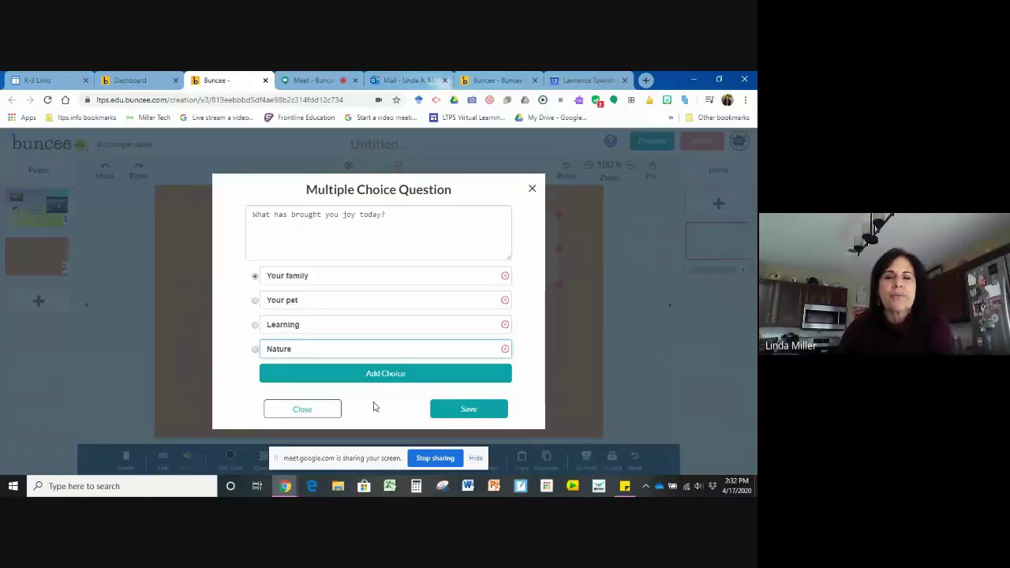
{"action": "left_click", "coordinate": [475, 416]}
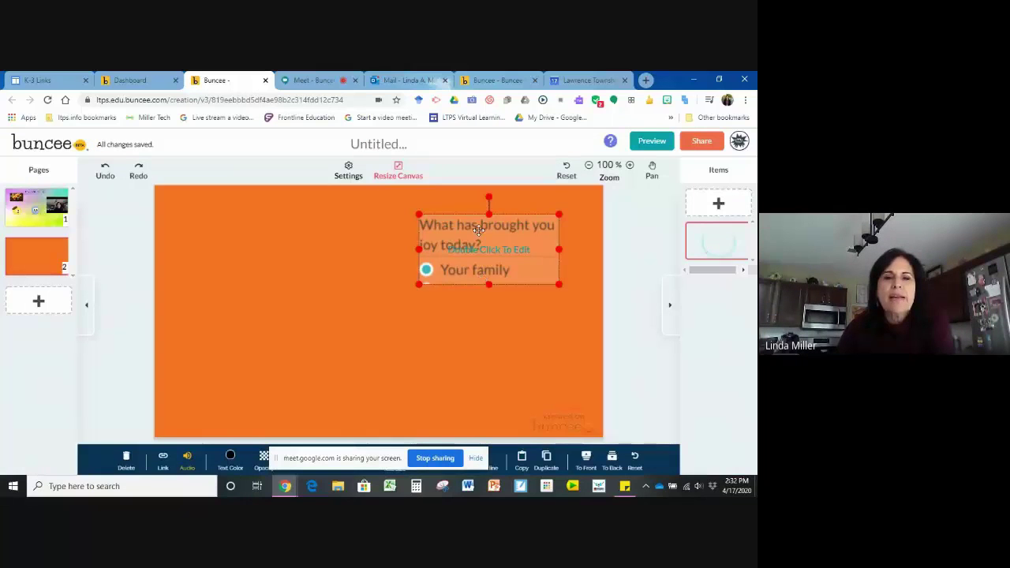
Step: Place the question left of the orange page's centre, enlarge its box to fit all four choices, and return to page 1
{"action": "left_click_drag", "start_coordinate": [479, 230], "coordinate": [313, 238]}
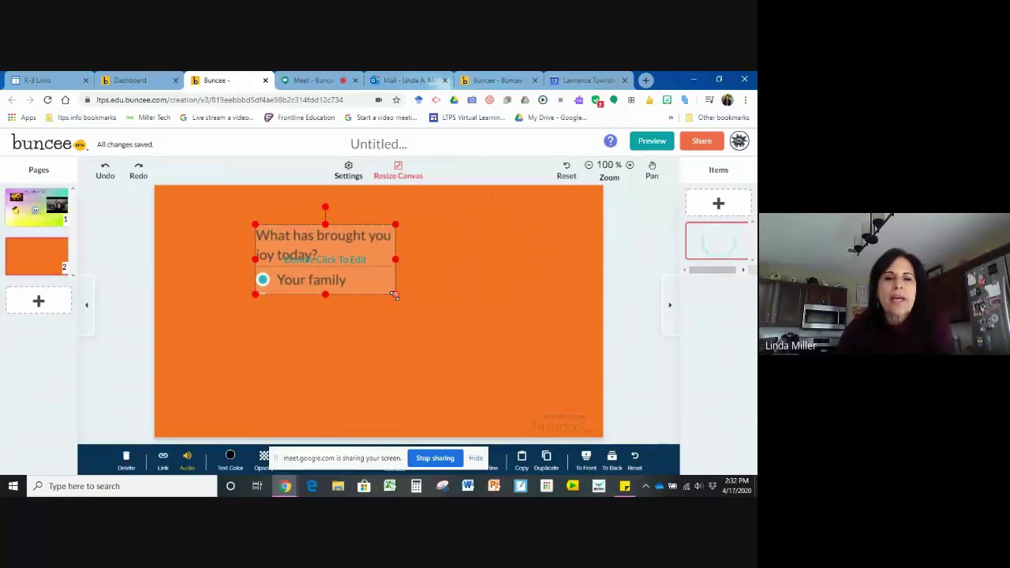
{"action": "left_click_drag", "start_coordinate": [394, 295], "coordinate": [463, 378]}
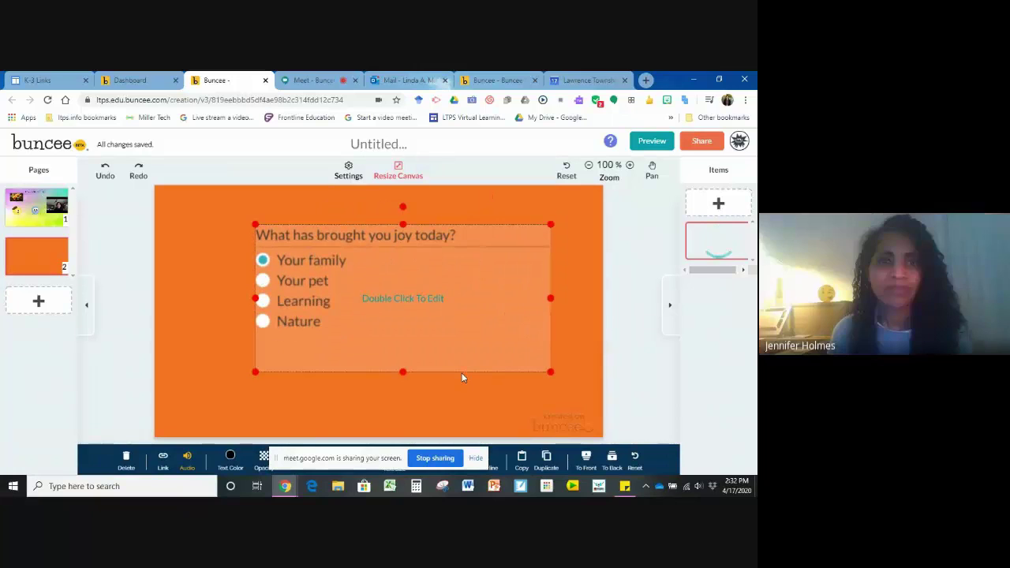
{"action": "left_click", "coordinate": [210, 333]}
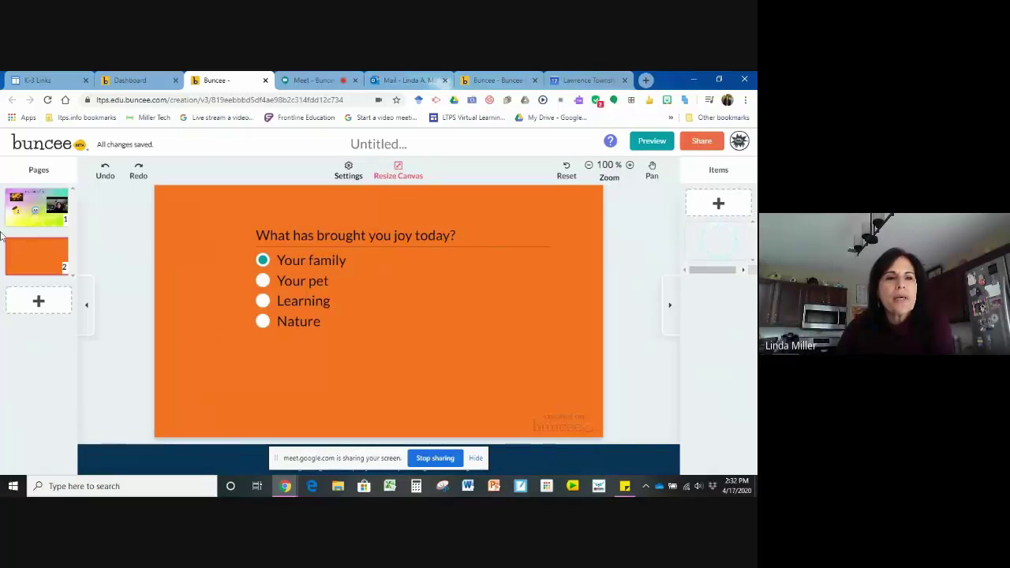
{"action": "left_click", "coordinate": [49, 207]}
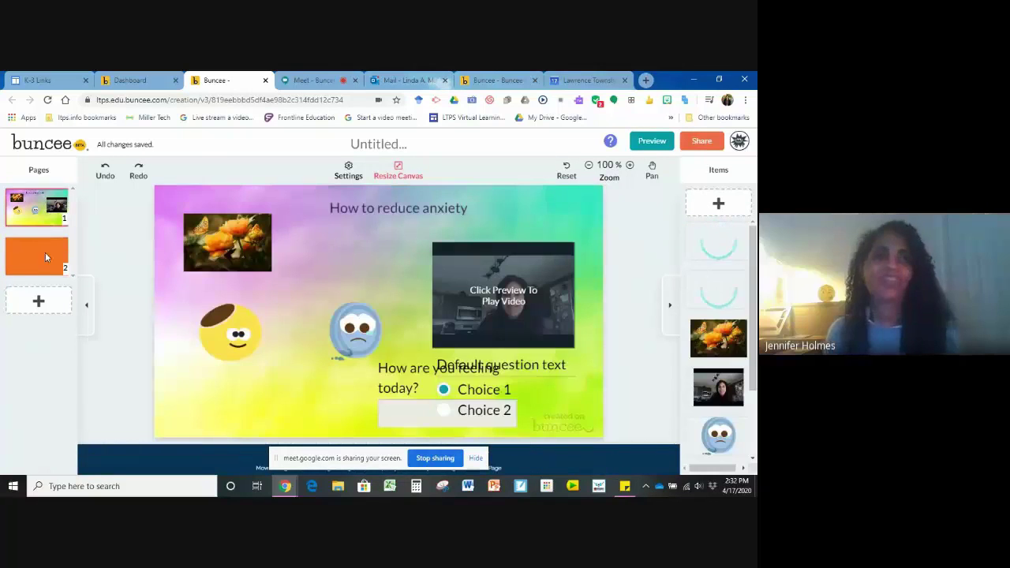
Step: Open the "Buncee PD April 2020" presentation in Google Slides and copy its shareable link
{"action": "left_click", "coordinate": [307, 82]}
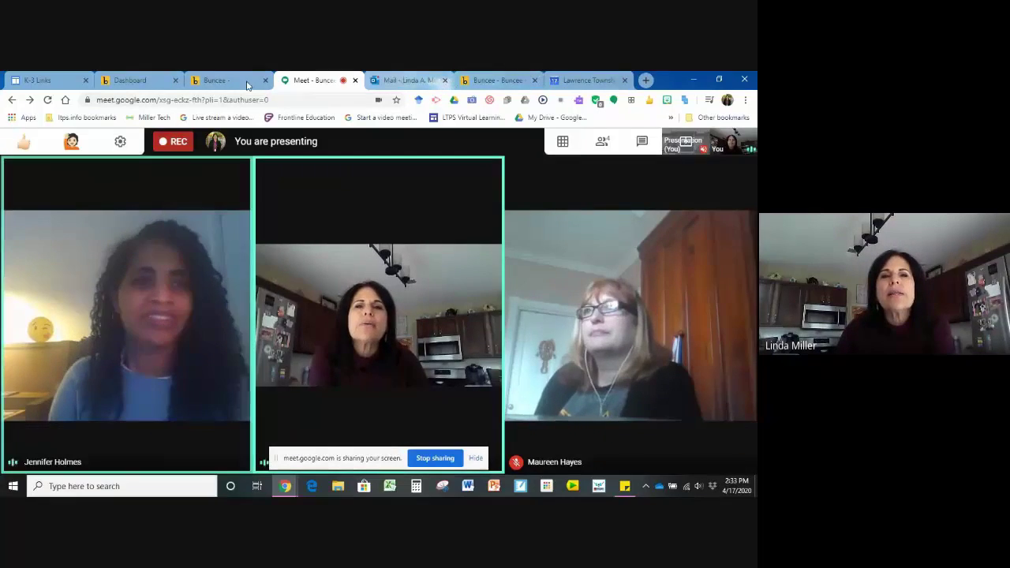
{"action": "left_click", "coordinate": [573, 82]}
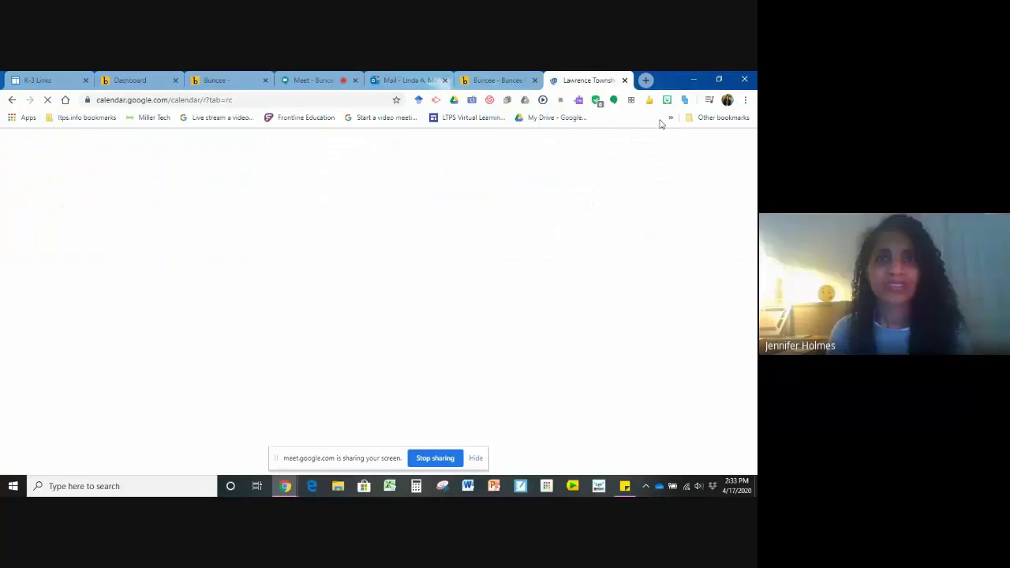
{"action": "left_click", "coordinate": [670, 117]}
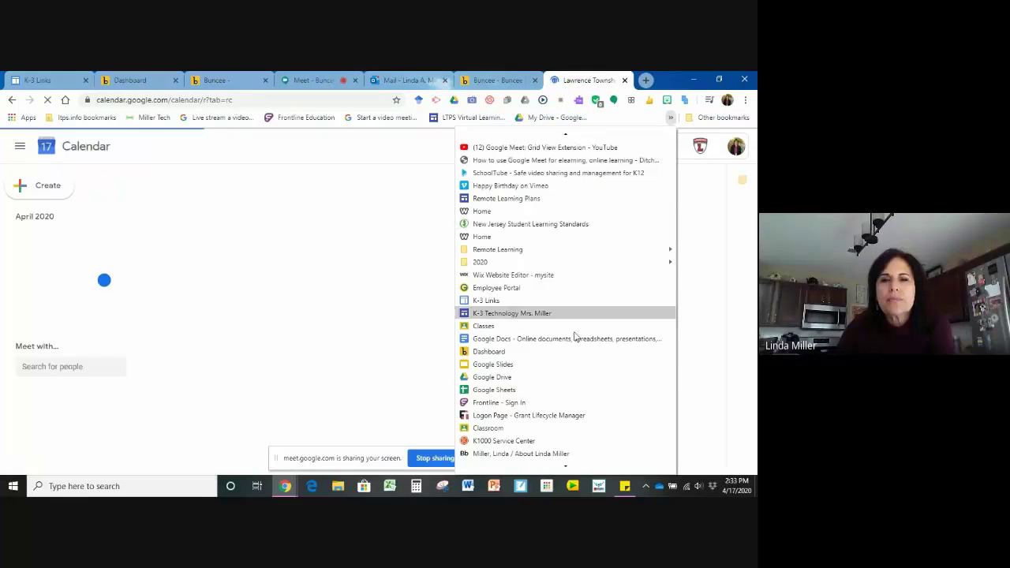
{"action": "left_click", "coordinate": [523, 365]}
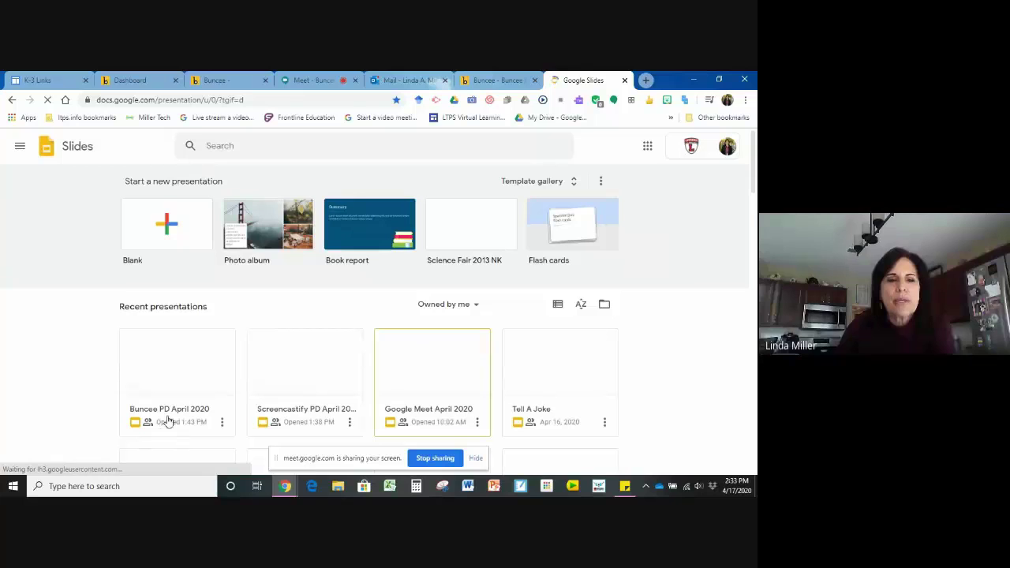
{"action": "left_click", "coordinate": [164, 369]}
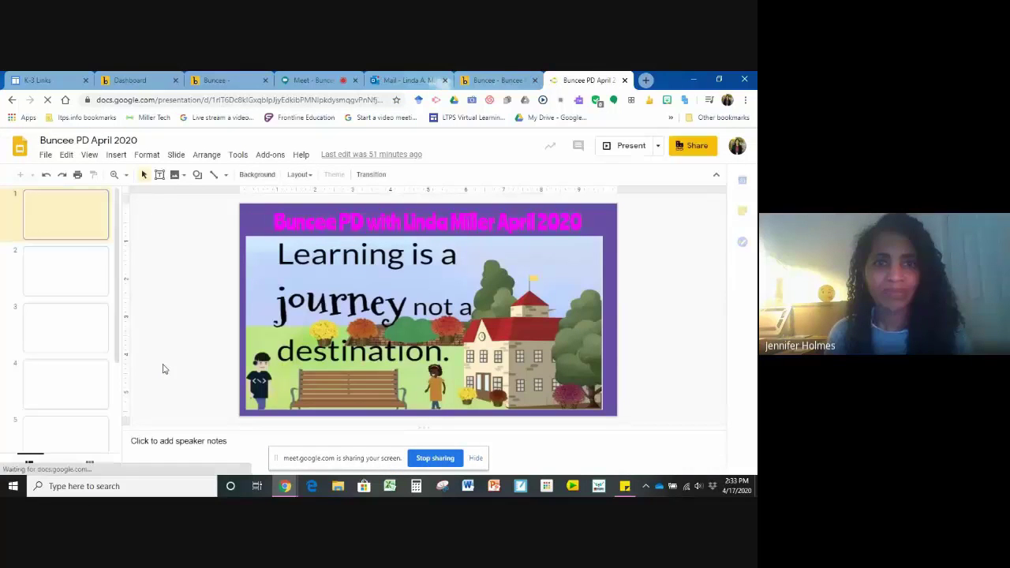
{"action": "left_click", "coordinate": [693, 147]}
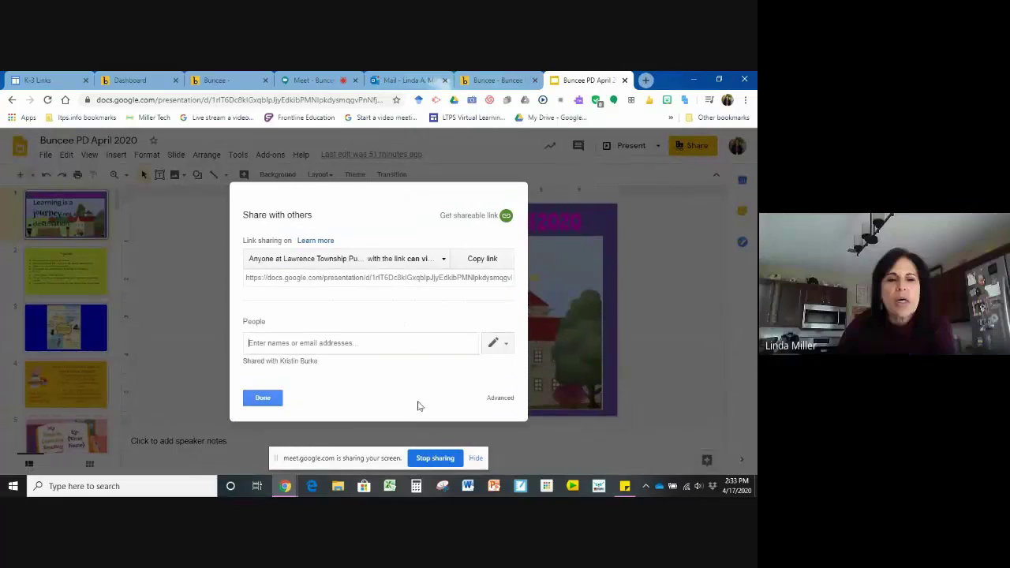
{"action": "left_click", "coordinate": [483, 260]}
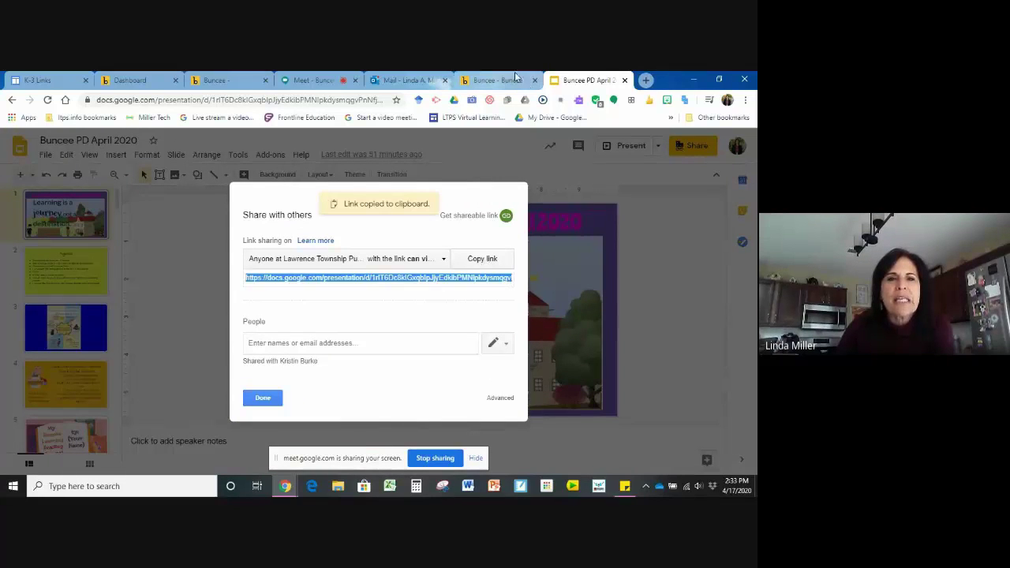
Step: Switch to the Google Meet call and send the copied presentation link to everyone in the chat
{"action": "left_click", "coordinate": [307, 80]}
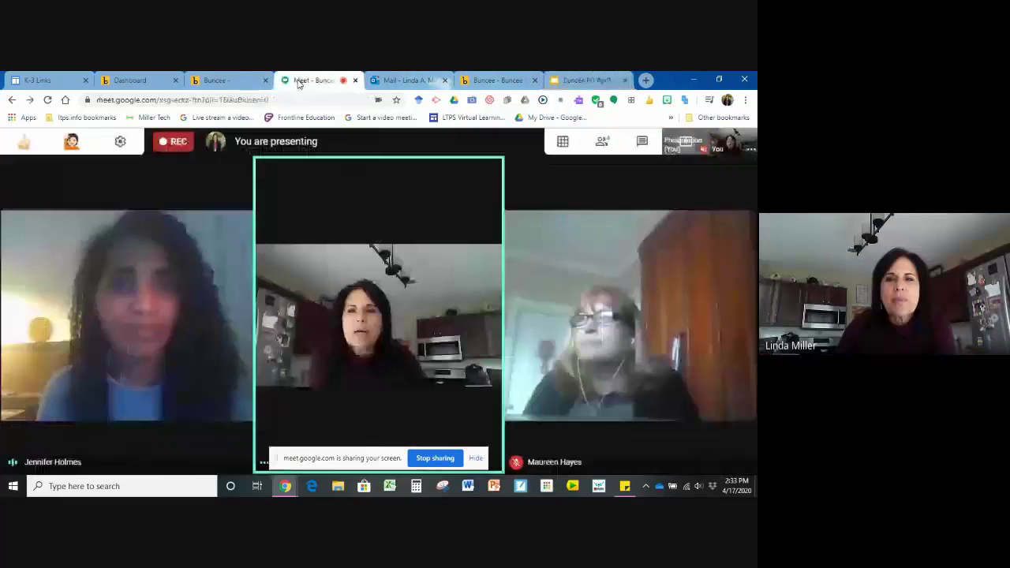
{"action": "left_click", "coordinate": [642, 142]}
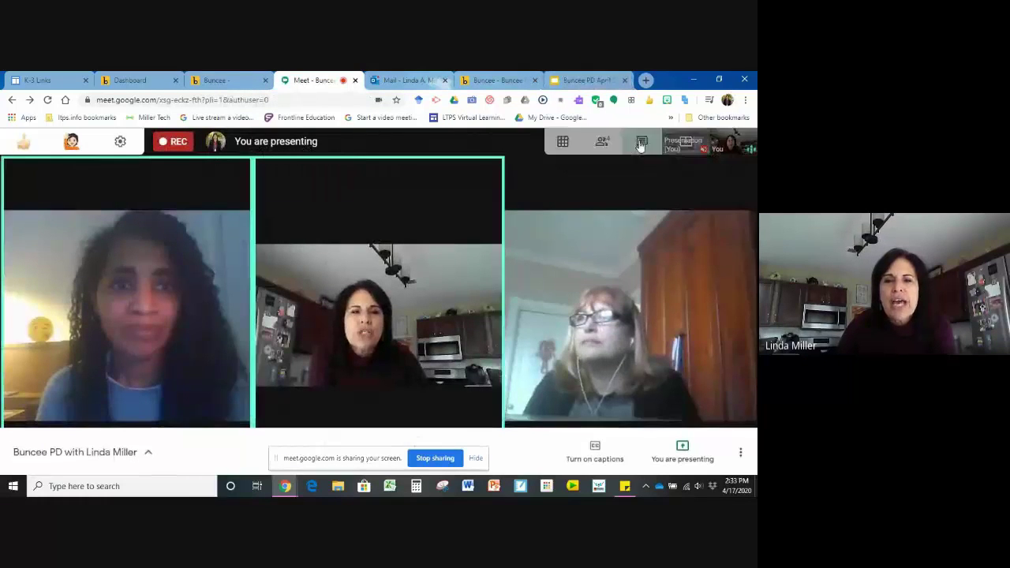
{"action": "left_click", "coordinate": [622, 456]}
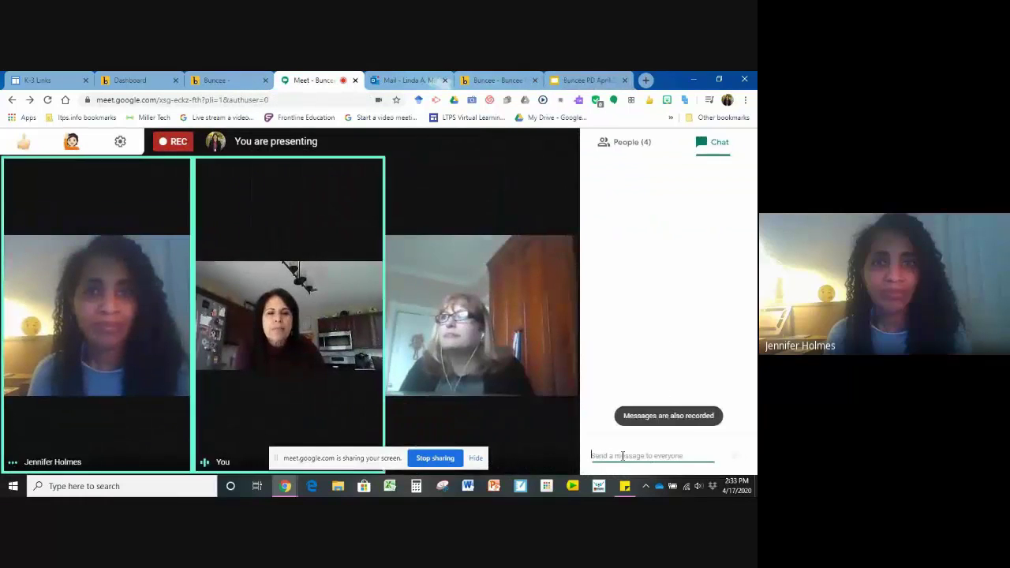
{"action": "key", "text": "ctrl+v"}
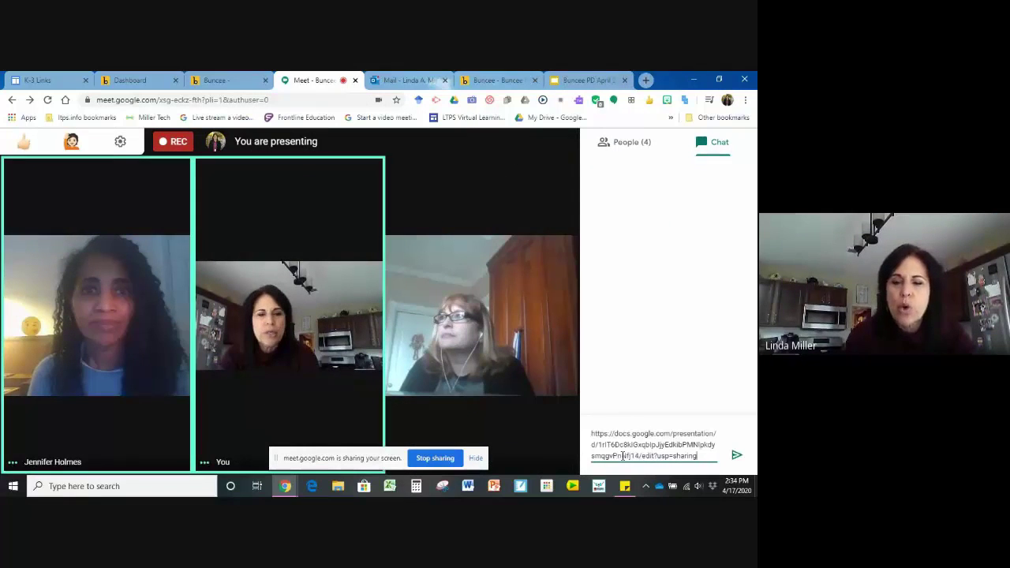
{"action": "key", "text": "Return"}
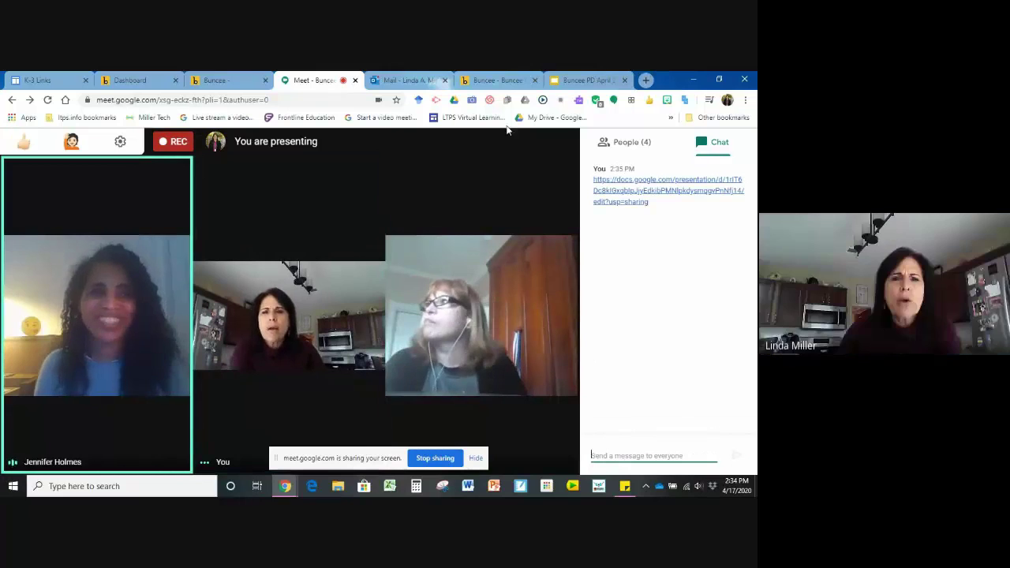
Step: Return to the "Buncee PD April 2020" presentation, close its sharing dialog and view slides 12 through 15, ending on "Items you can add!"
{"action": "left_click", "coordinate": [579, 79]}
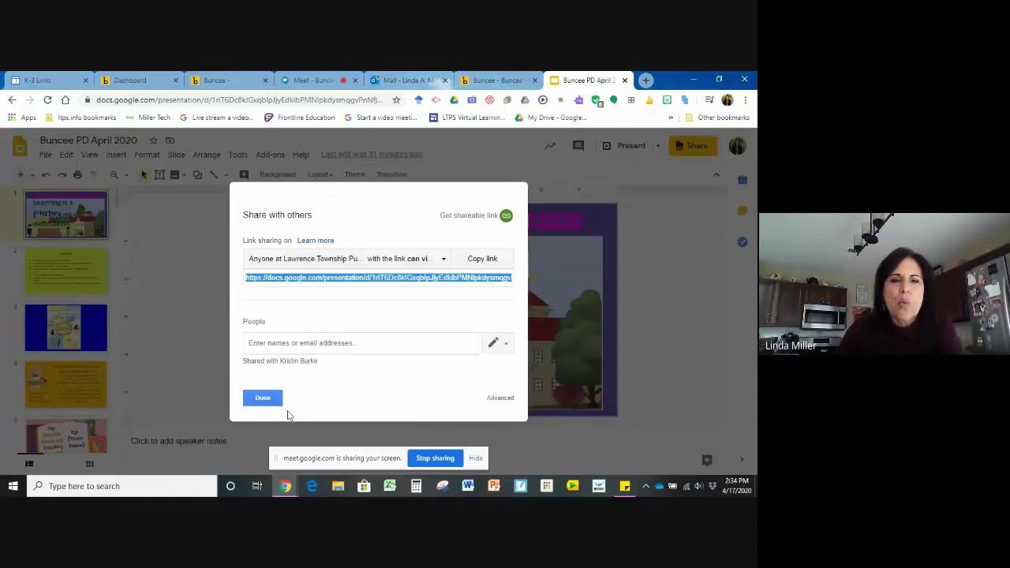
{"action": "left_click", "coordinate": [267, 398]}
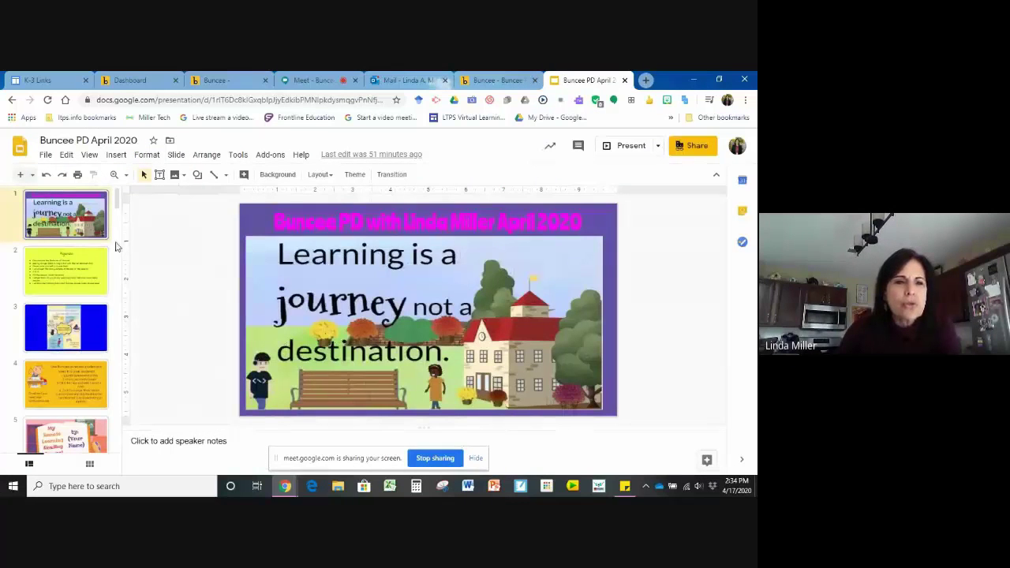
{"action": "left_click_drag", "start_coordinate": [117, 213], "coordinate": [124, 262]}
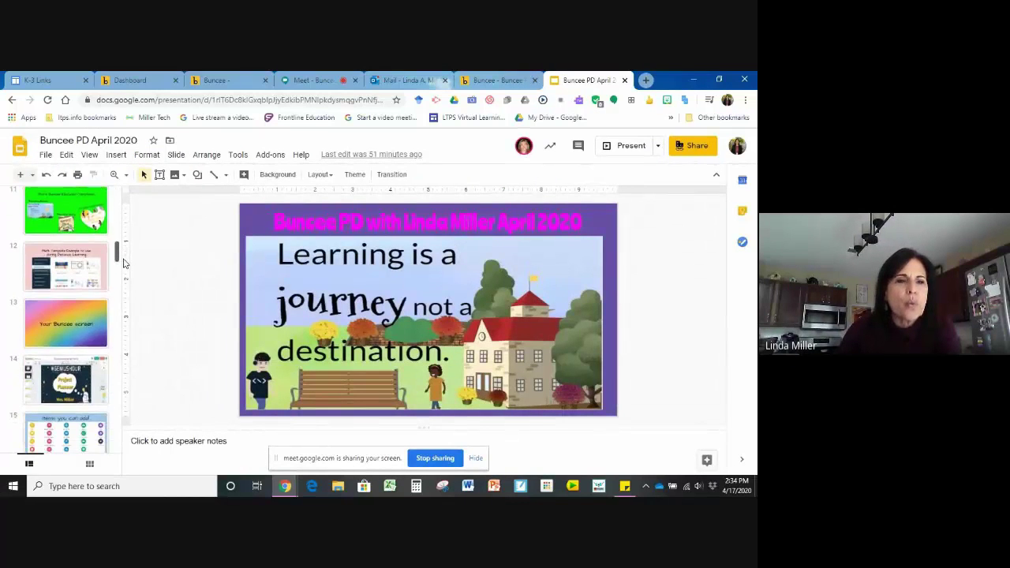
{"action": "left_click", "coordinate": [80, 270]}
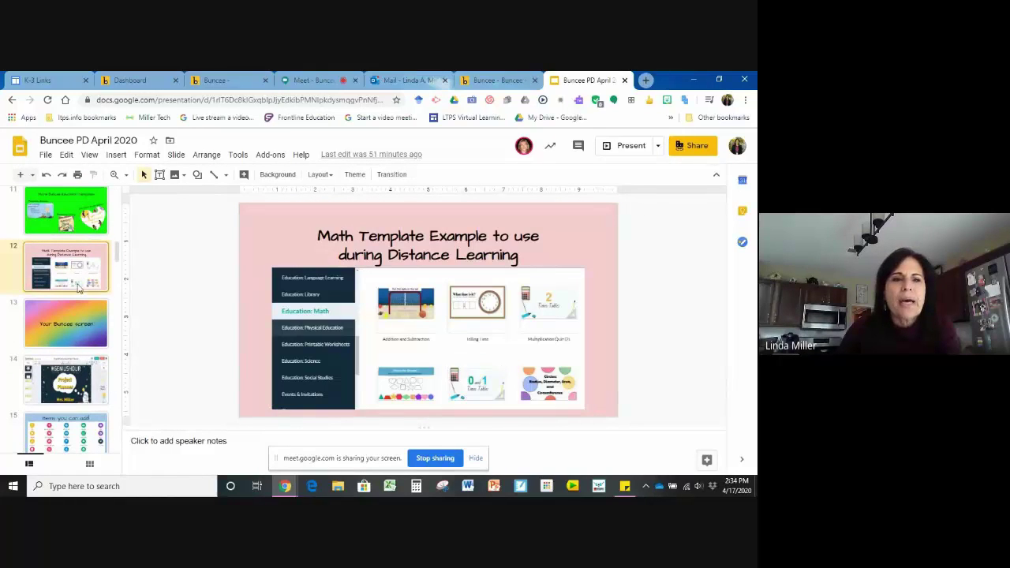
{"action": "left_click", "coordinate": [70, 341]}
{"action": "scroll", "coordinate": [71, 324], "scroll_direction": "down", "scroll_amount": 2}
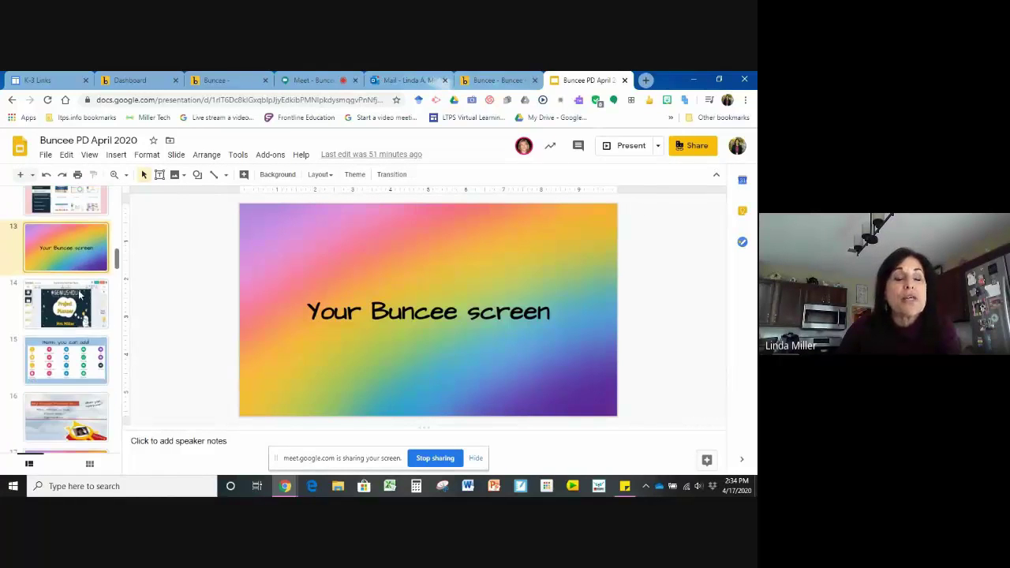
{"action": "left_click", "coordinate": [75, 300]}
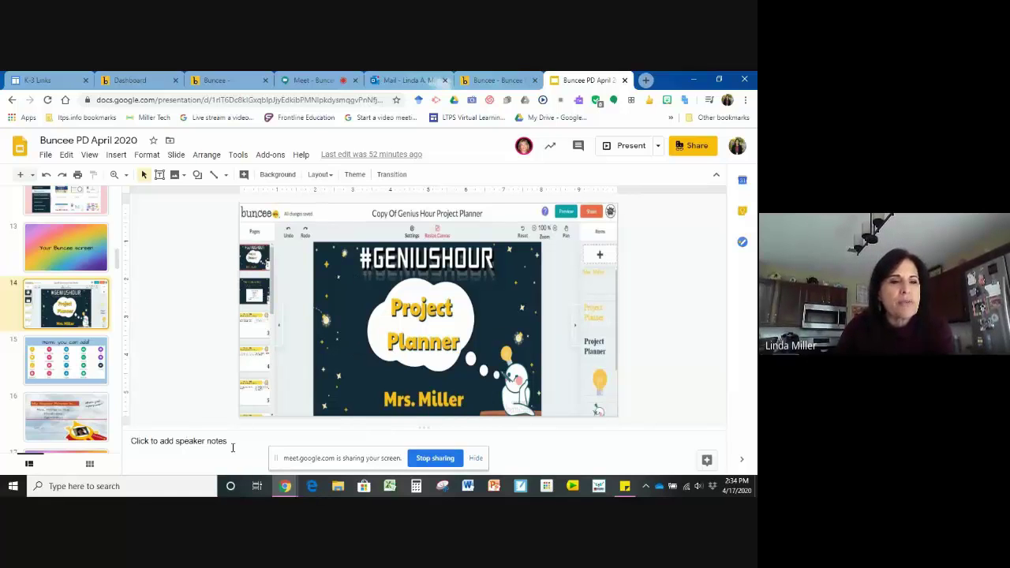
{"action": "left_click", "coordinate": [63, 368]}
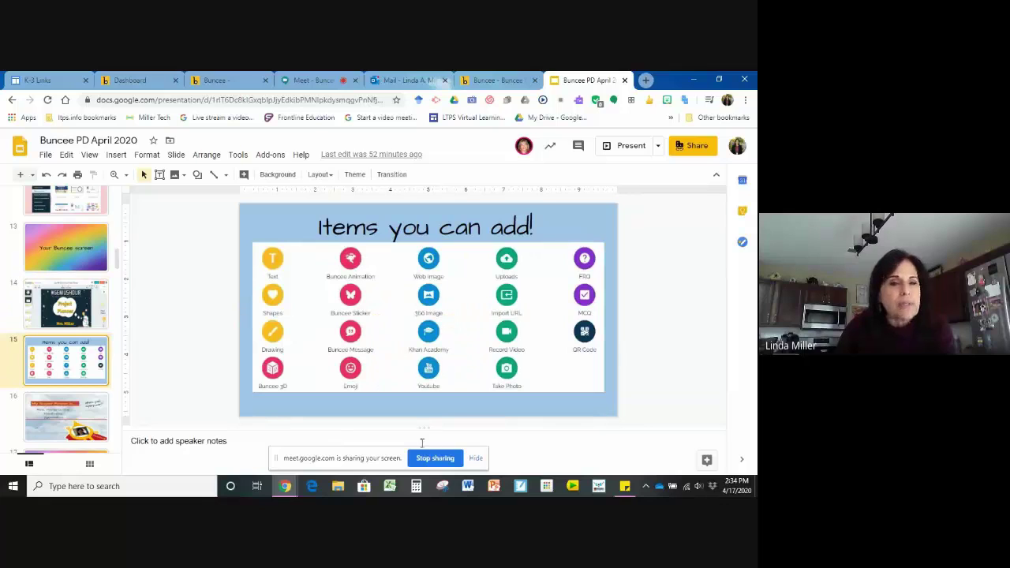